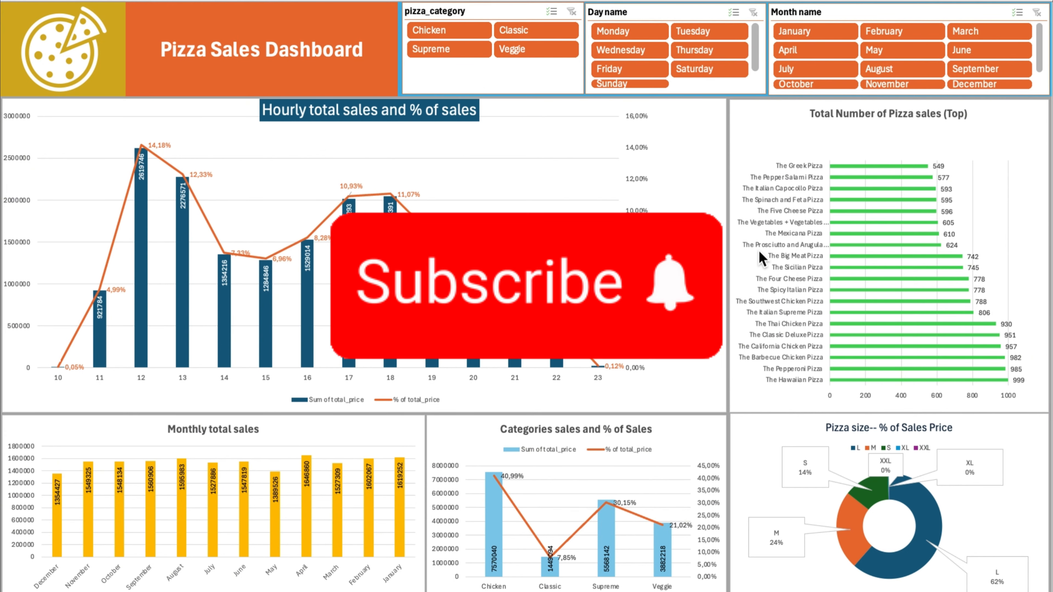
# Try the dashboard slicers by filtering to January and to the Chicken category, clearing each filter again.
pyautogui.click(814, 34)
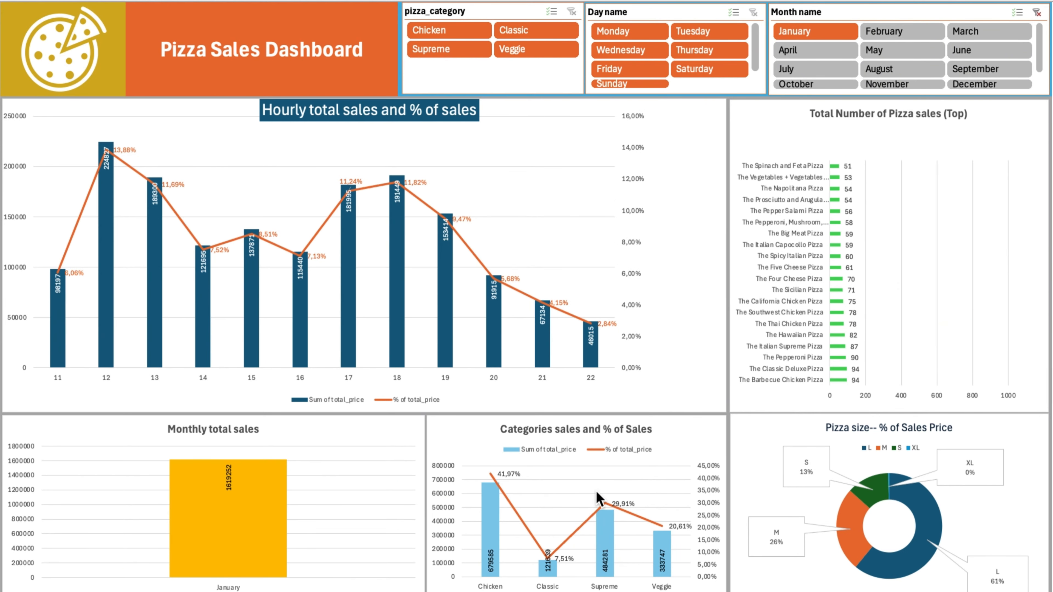
pyautogui.moveTo(597, 492)
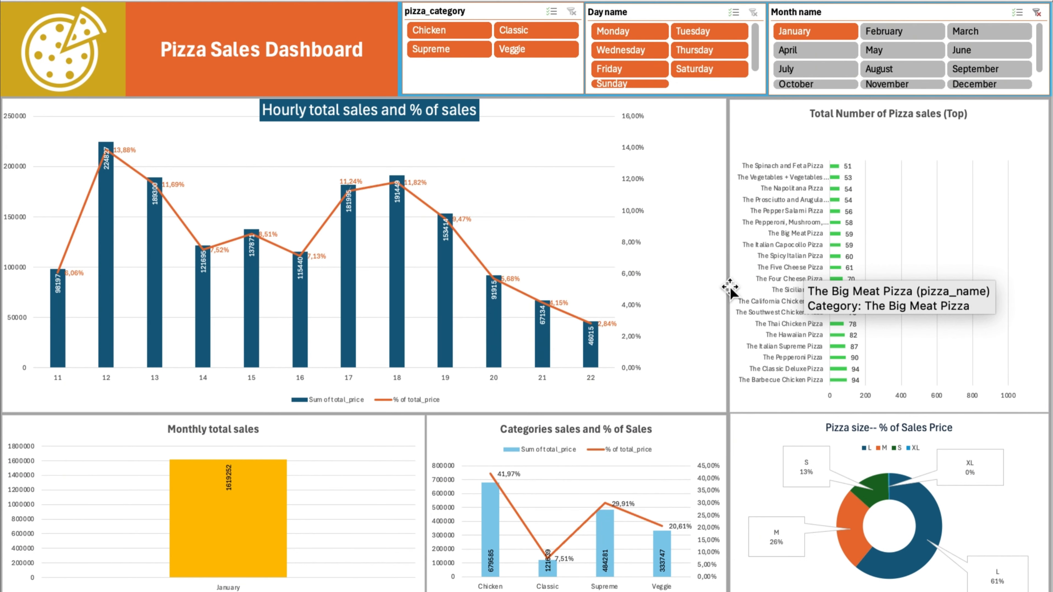
pyautogui.click(1037, 13)
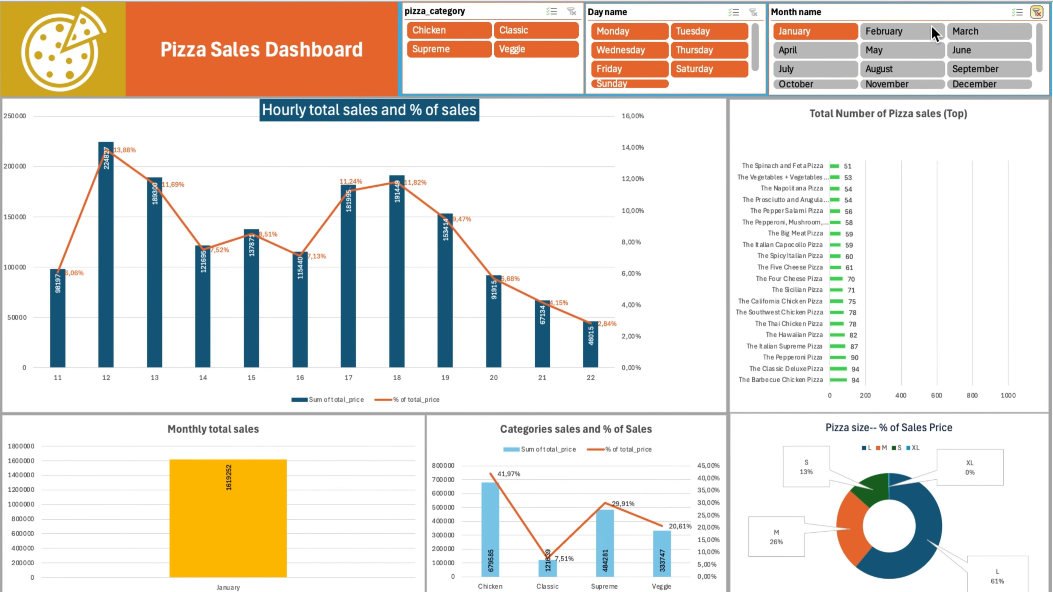
pyautogui.click(441, 36)
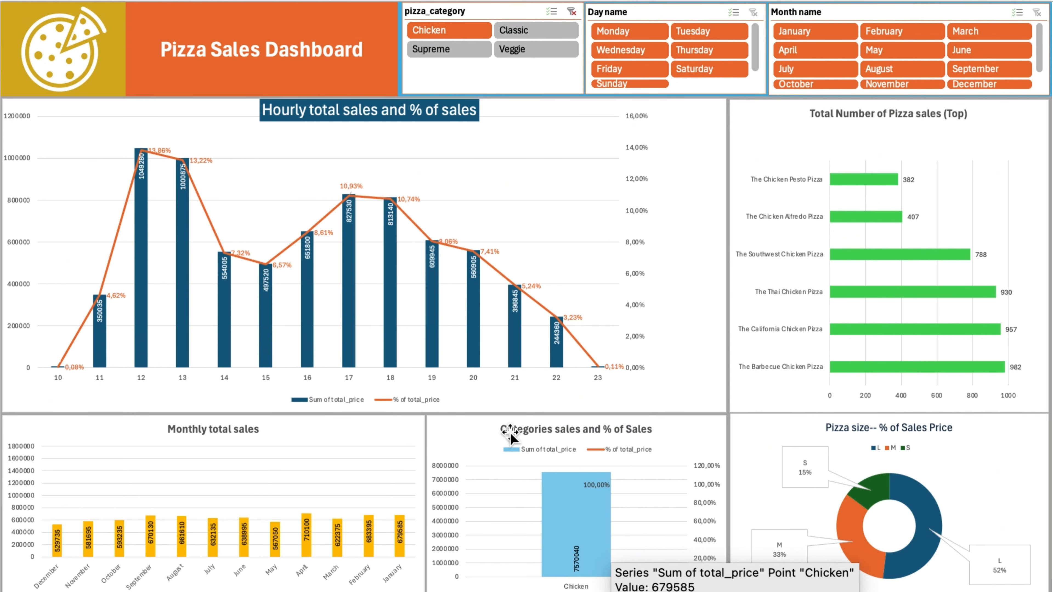
pyautogui.click(572, 12)
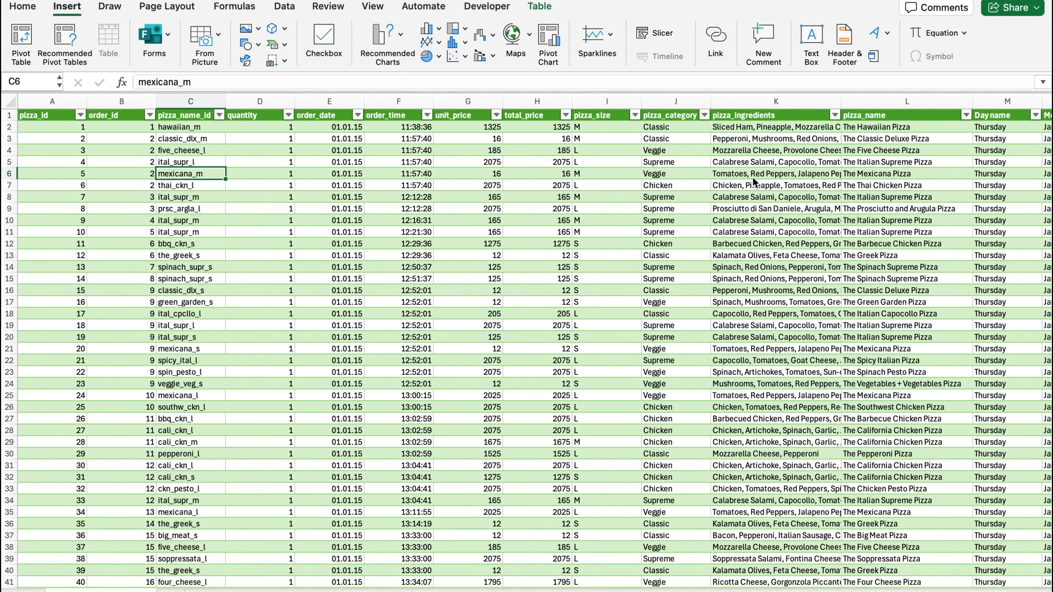
# Examine the pizza_category and pizza_size columns of the sales dataset and their available filter values.
pyautogui.click(131, 372)
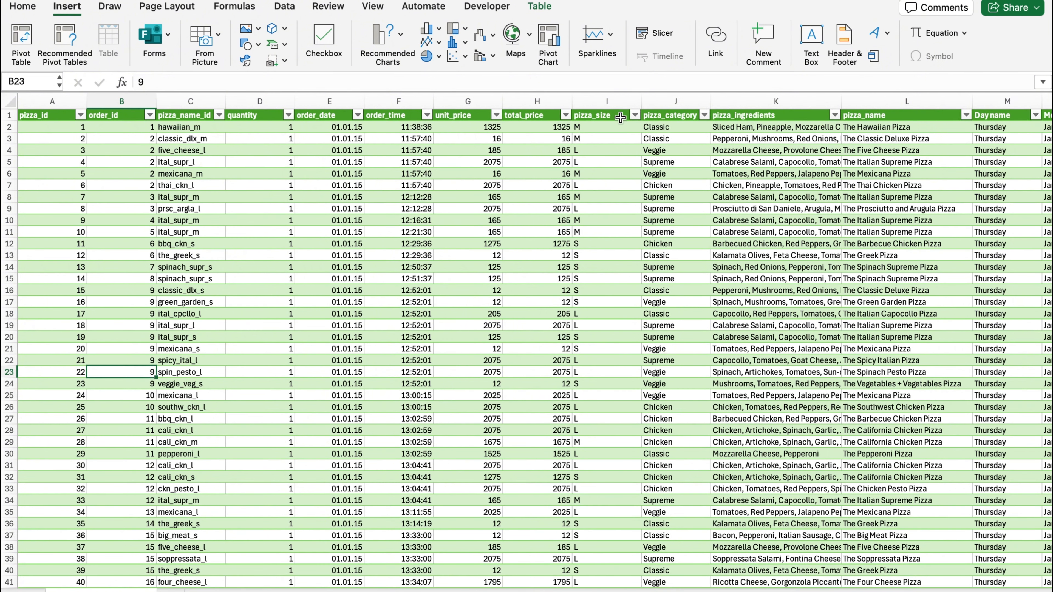
pyautogui.click(685, 103)
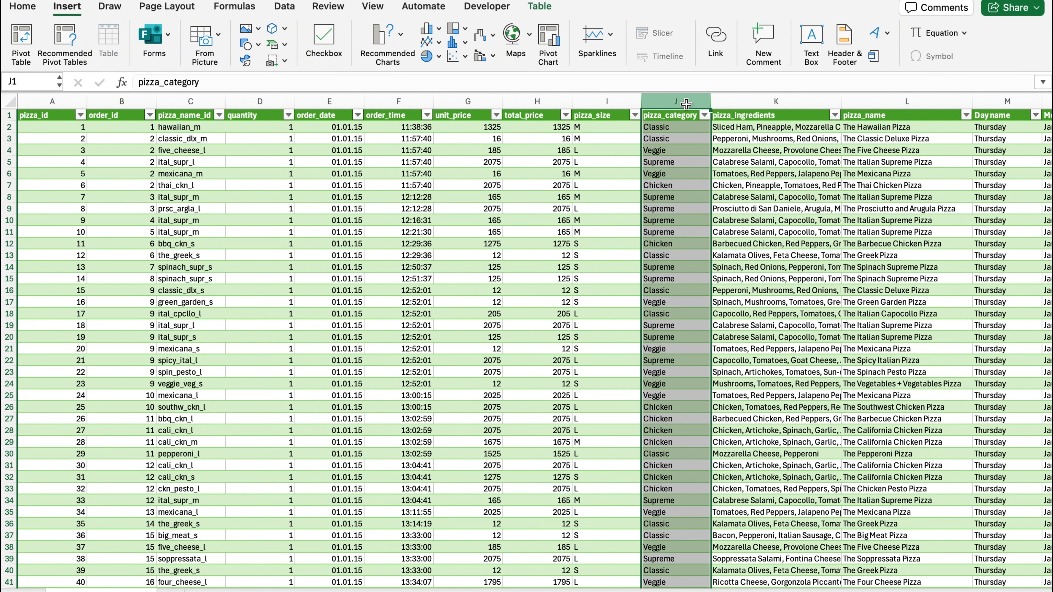
pyautogui.click(609, 99)
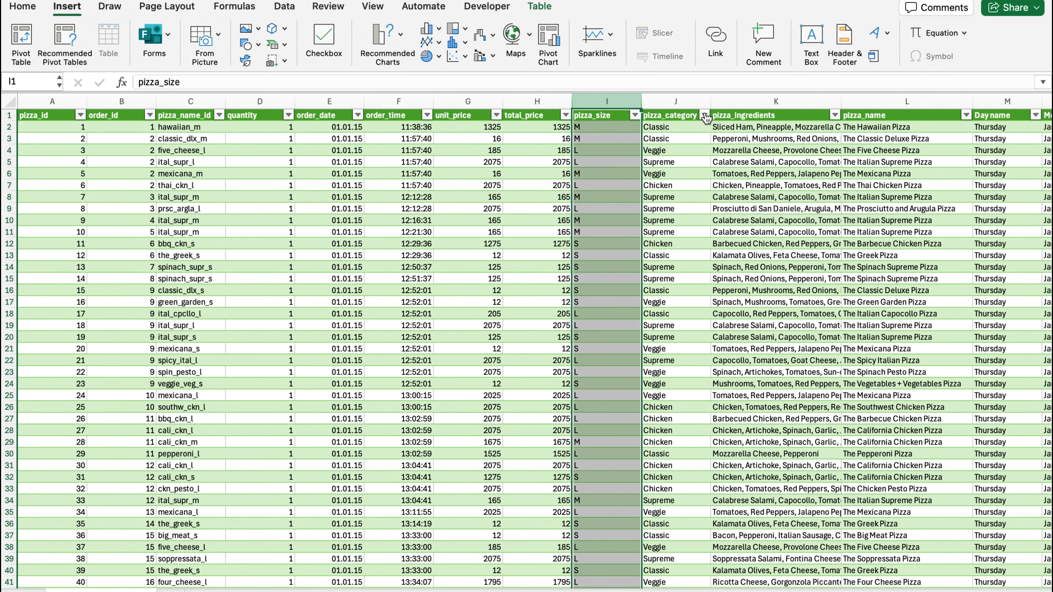
pyautogui.click(634, 115)
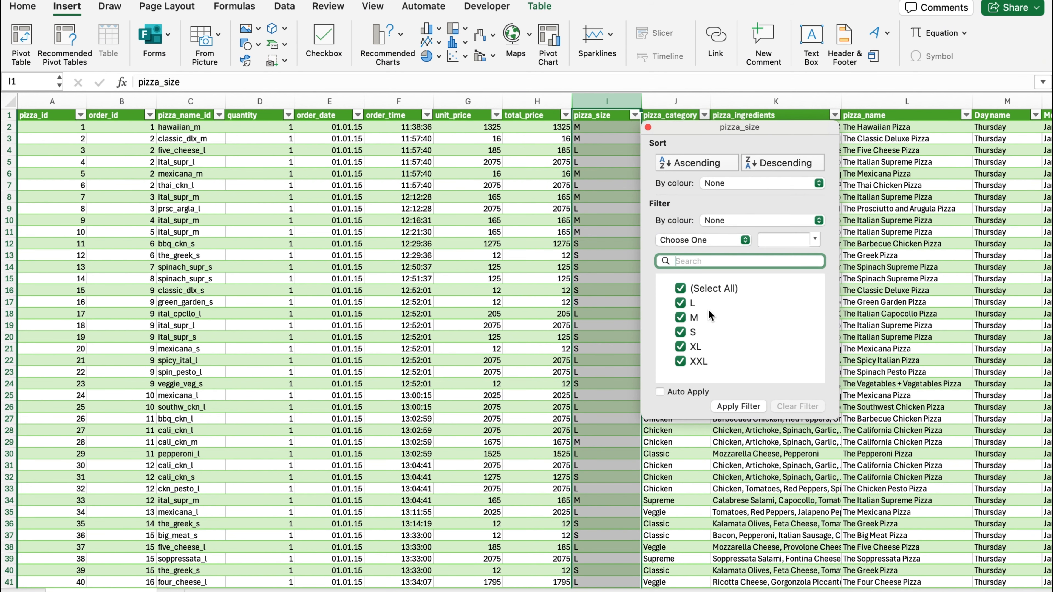
pyautogui.click(623, 239)
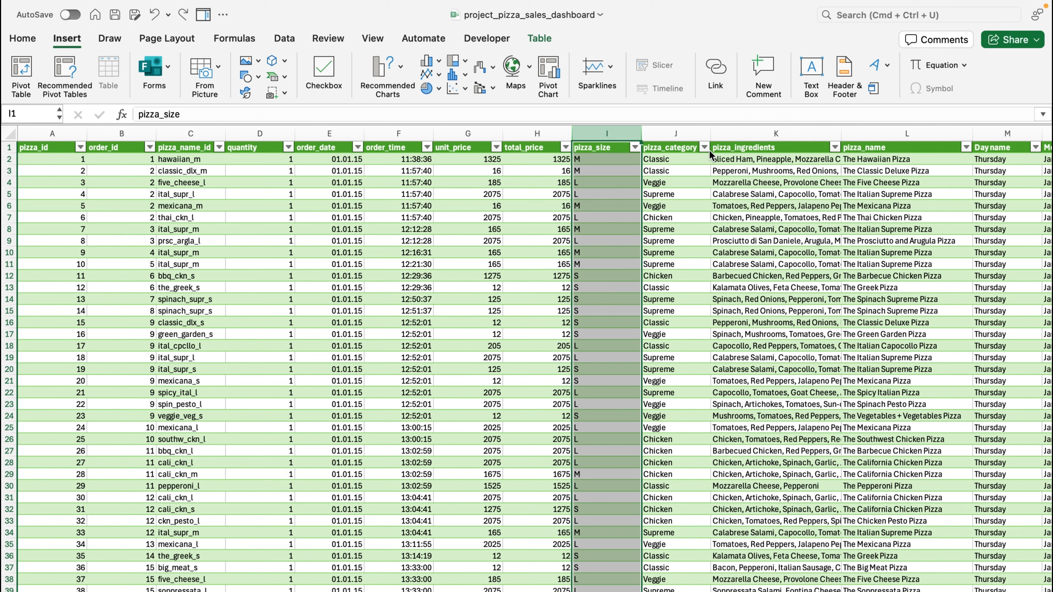
pyautogui.click(704, 115)
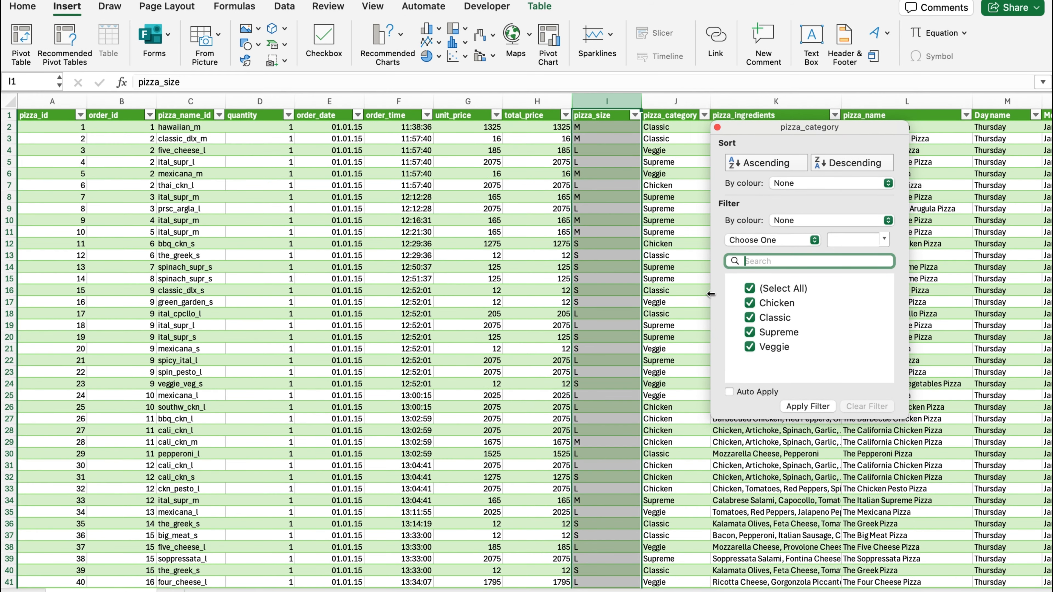
pyautogui.click(539, 272)
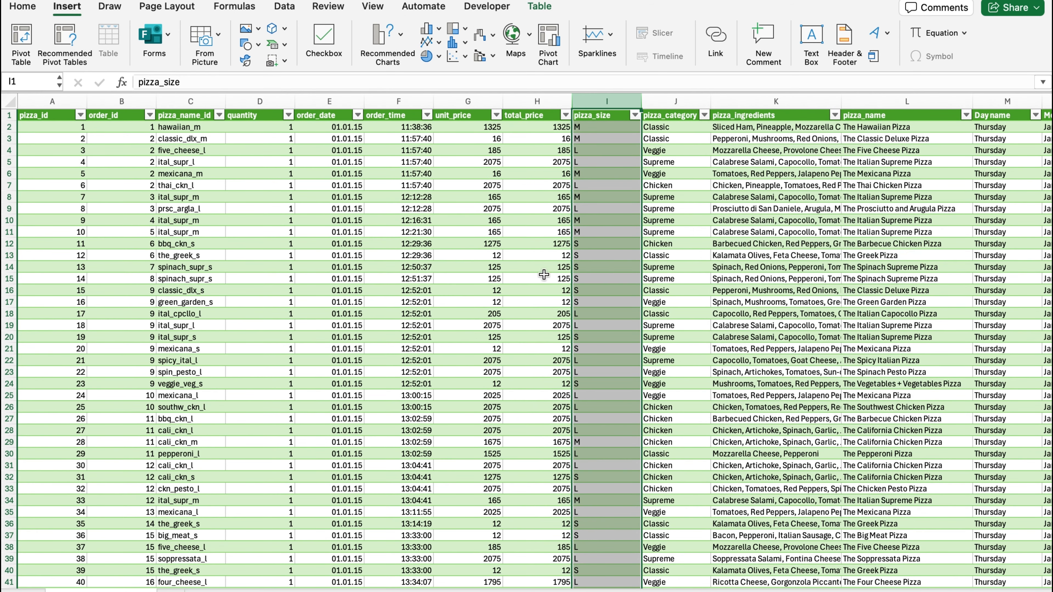
# Review the dataset's price, order date, order time, pizza name, day name and month name columns.
pyautogui.click(546, 114)
pyautogui.click(436, 111)
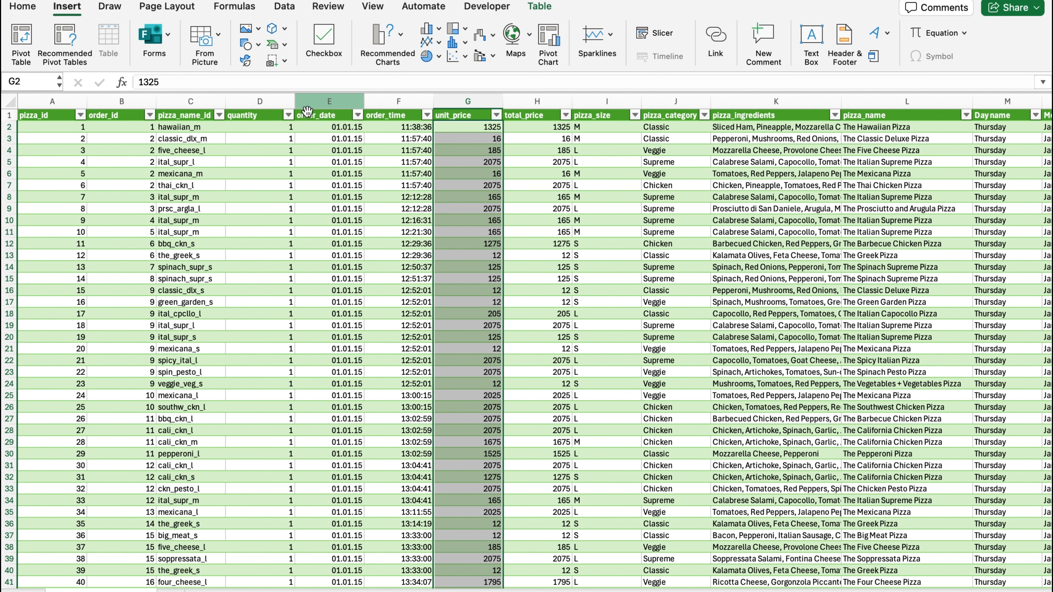
pyautogui.click(325, 101)
pyautogui.click(398, 101)
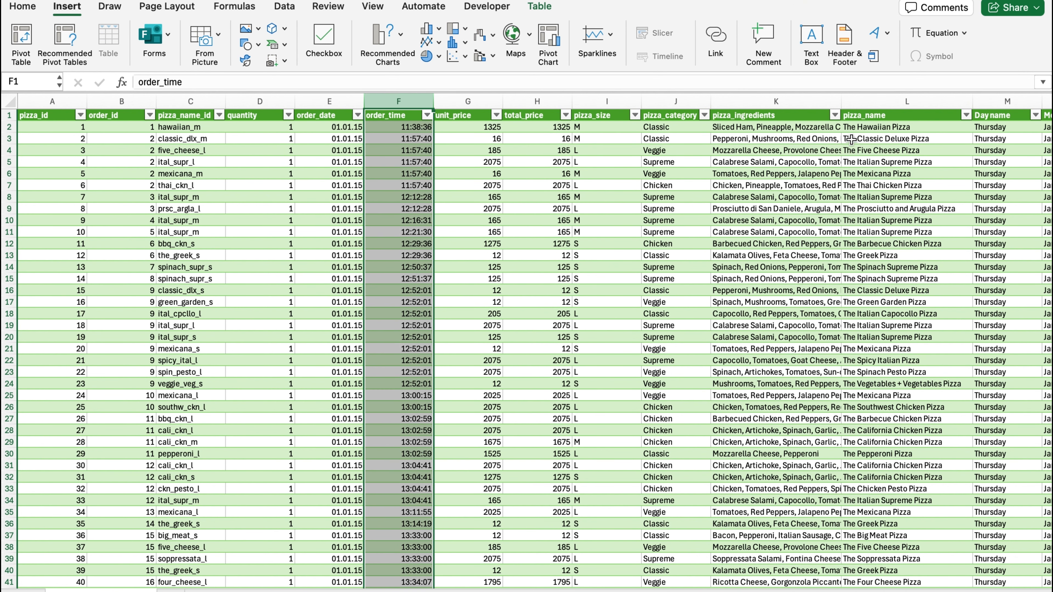
pyautogui.click(880, 102)
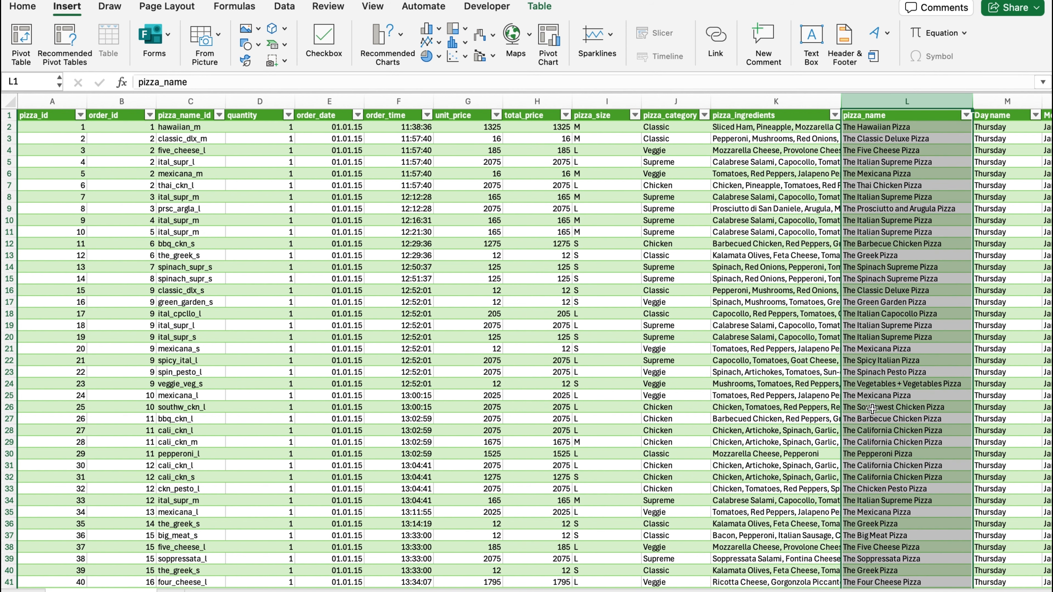
pyautogui.hscroll(2, 987, 150)
pyautogui.click(992, 115)
pyautogui.click(430, 223)
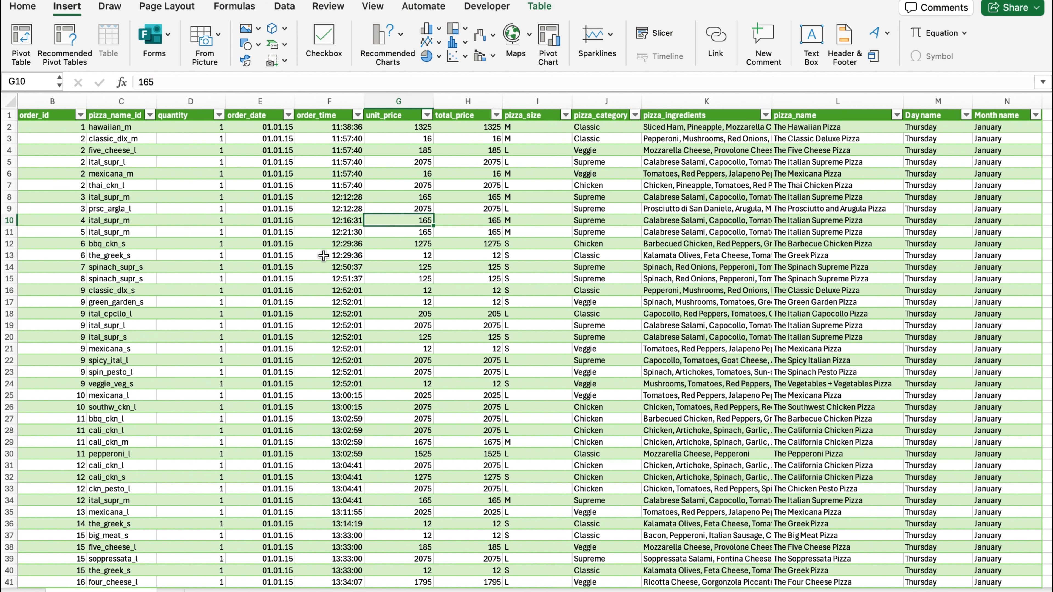
pyautogui.click(829, 103)
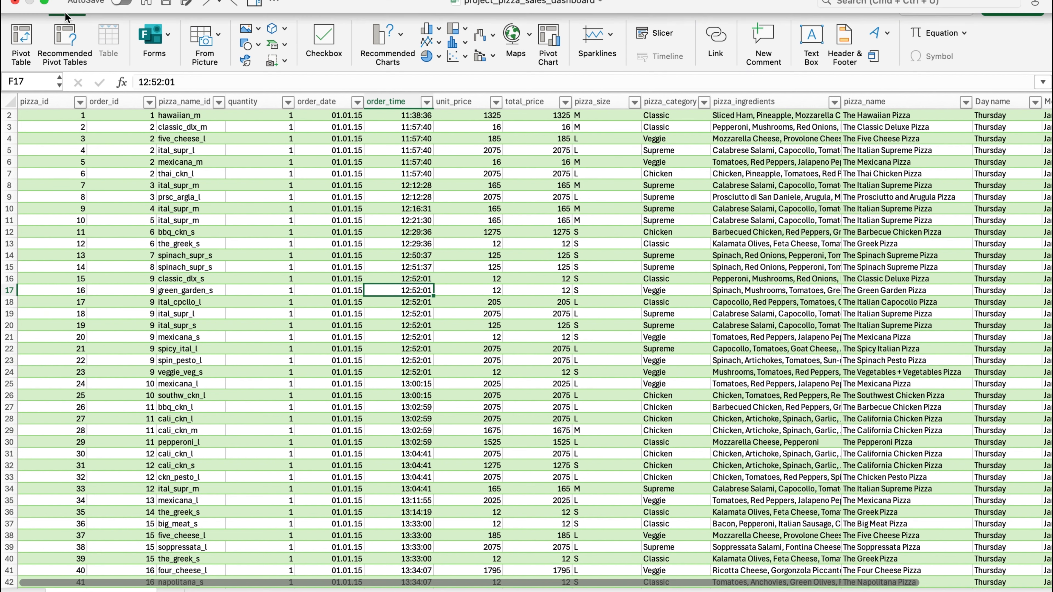
# Create a pivot table from pizza_sales_dataset3 on a new worksheet.
pyautogui.click(22, 39)
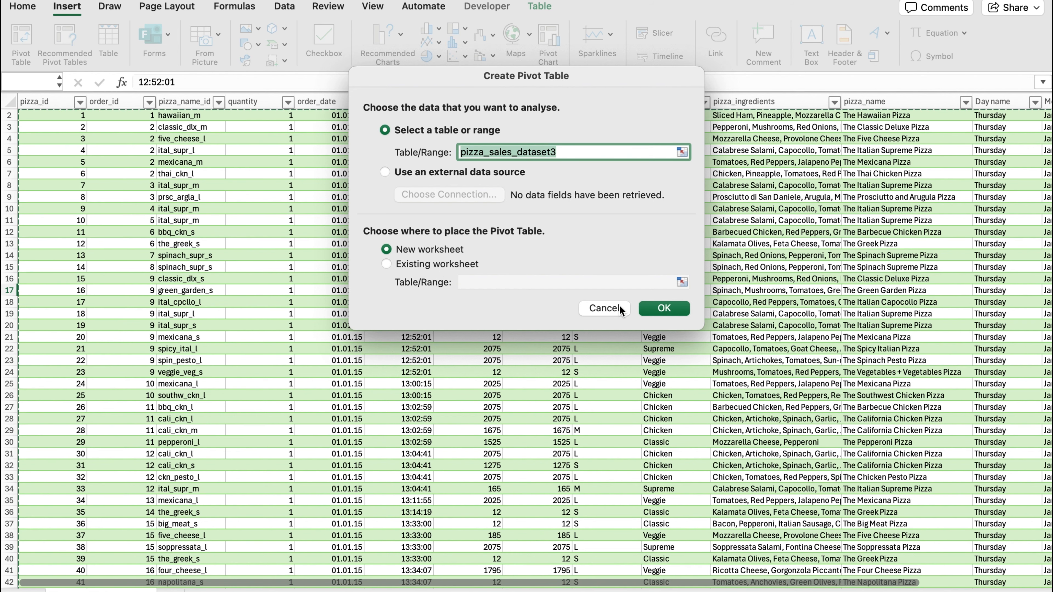
pyautogui.press('Return')
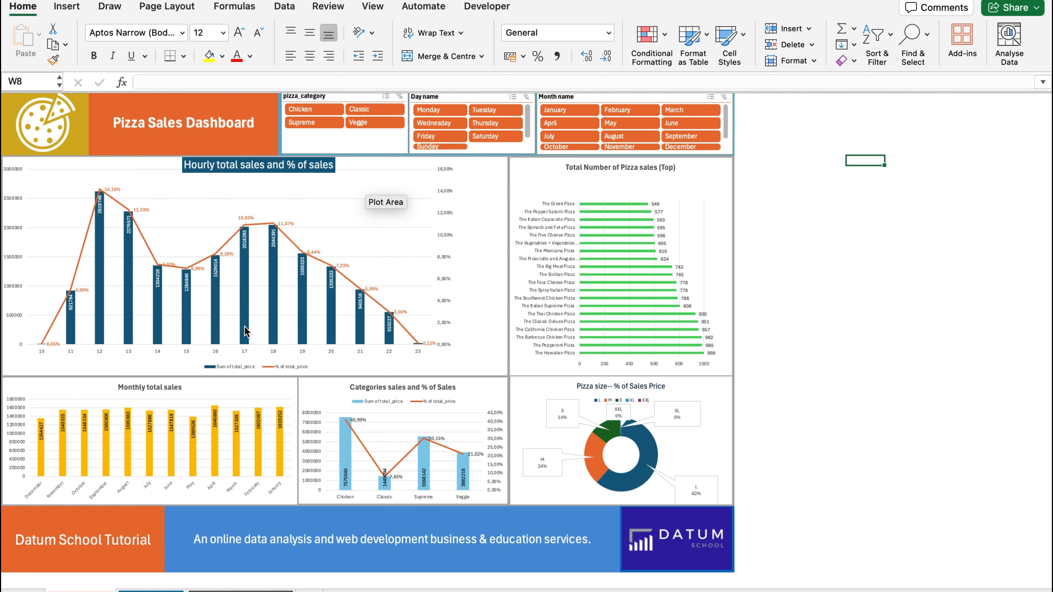
pyautogui.moveTo(606, 587)
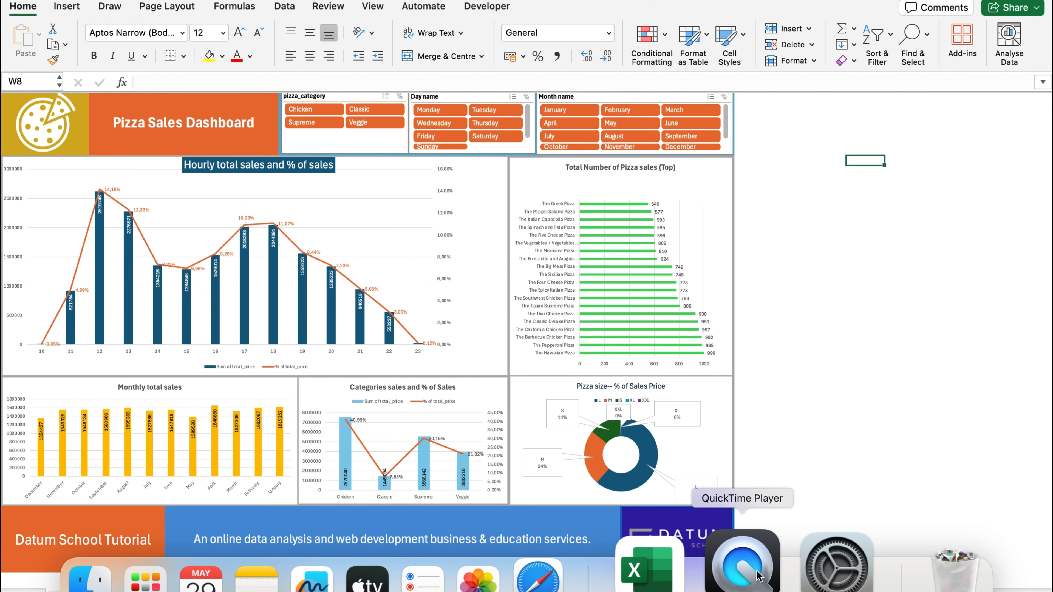
pyautogui.click(699, 585)
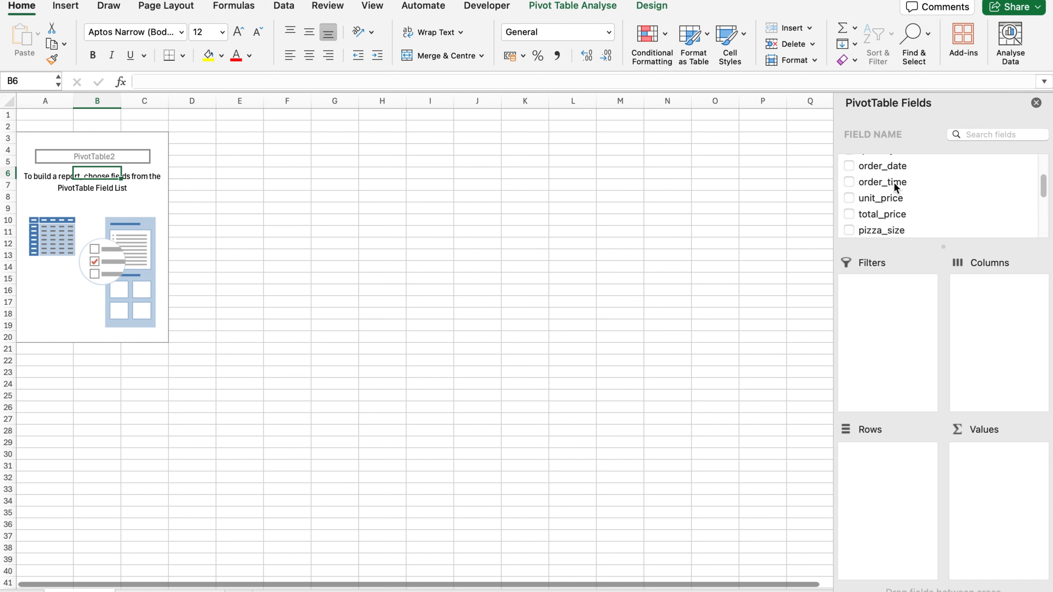
# Add order_time to the pivot table's rows and total_price twice to its values.
pyautogui.moveTo(893, 182); pyautogui.dragTo(914, 434)
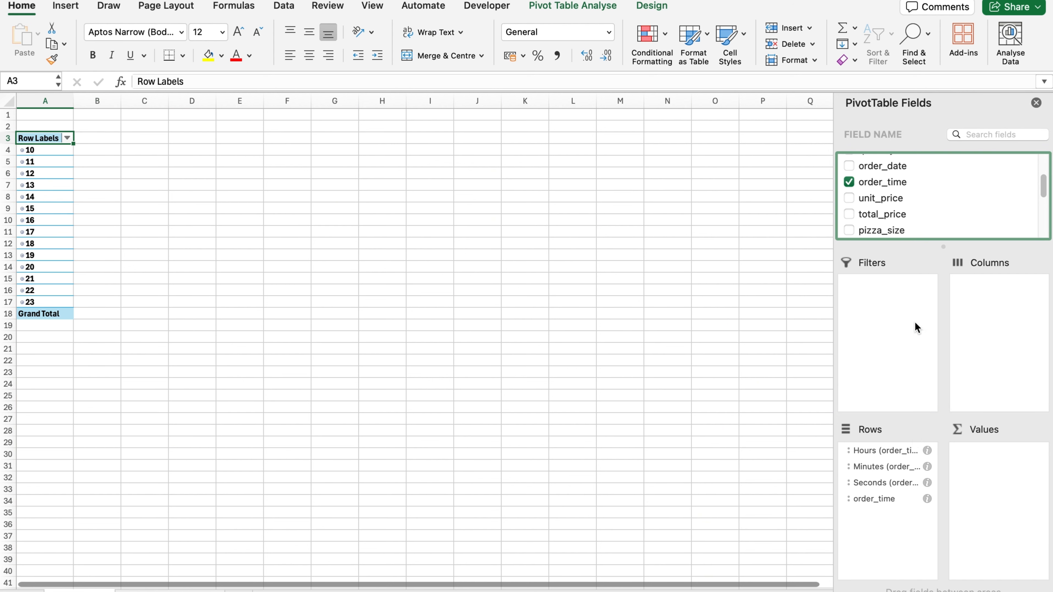
pyautogui.moveTo(883, 215); pyautogui.dragTo(999, 453)
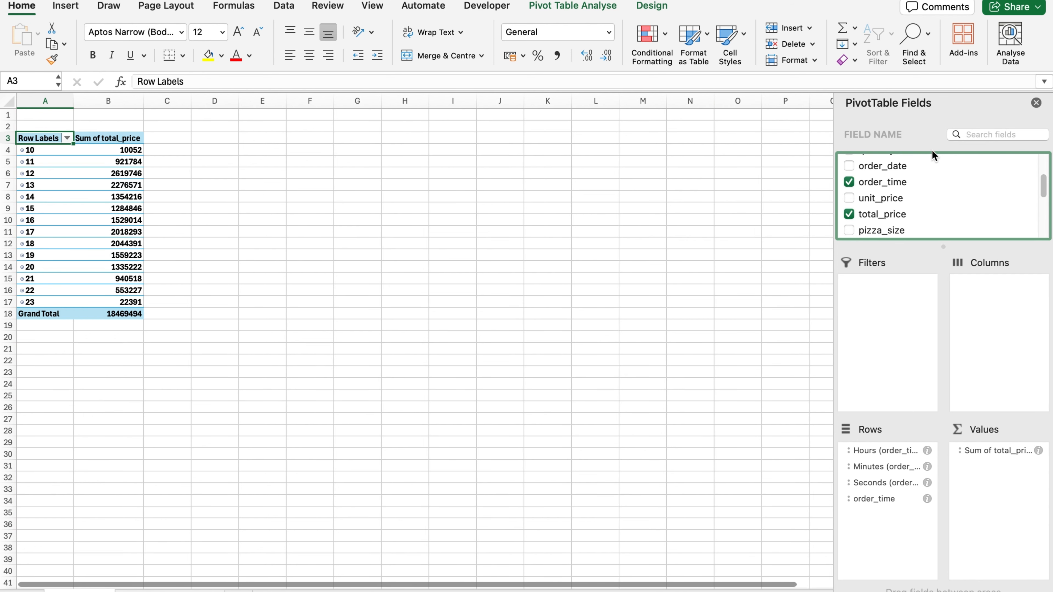
pyautogui.moveTo(974, 429); pyautogui.dragTo(1008, 477)
# Show the second total_price value as % of Grand Total and name the field "% of total_price".
pyautogui.rightClick(993, 468)
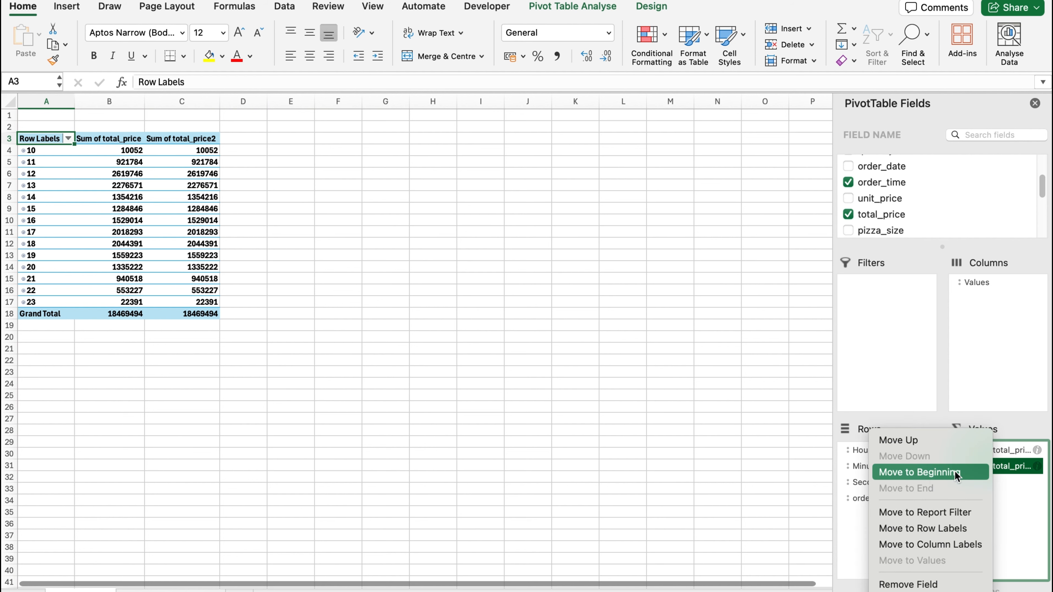
pyautogui.click(957, 591)
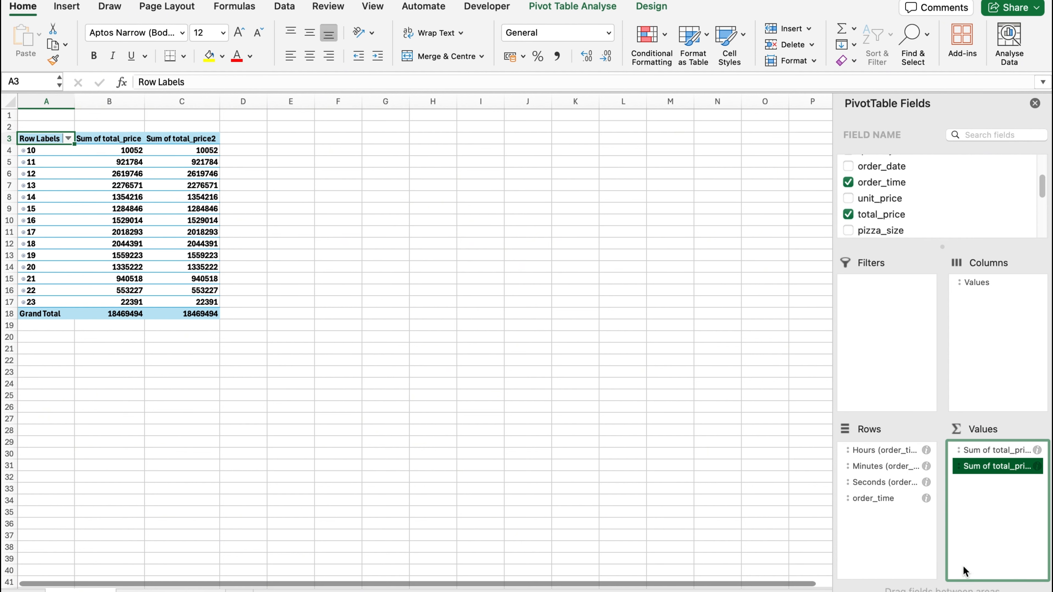
pyautogui.click(546, 152)
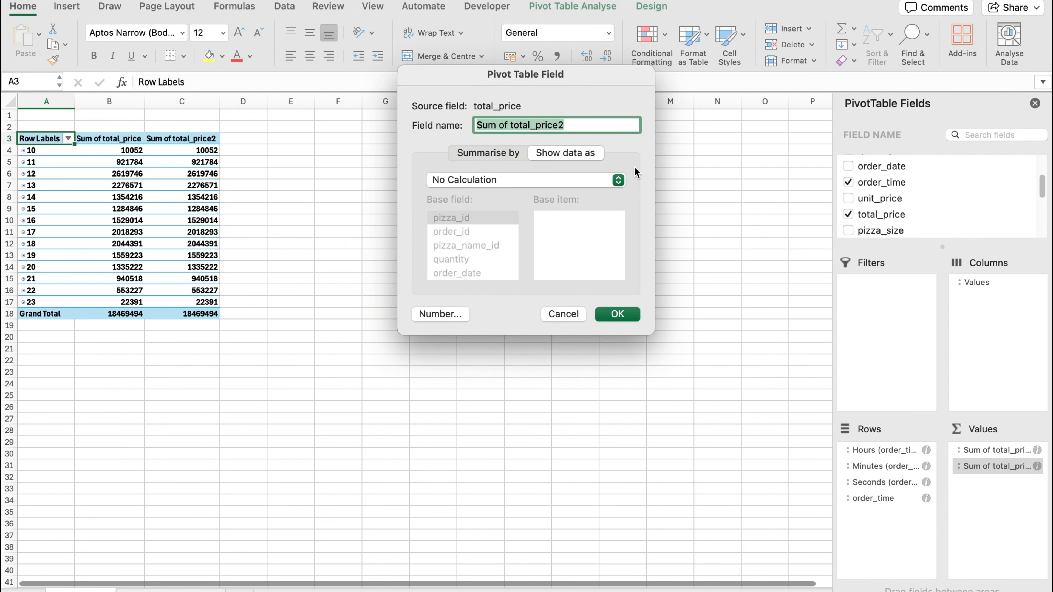
pyautogui.click(619, 180)
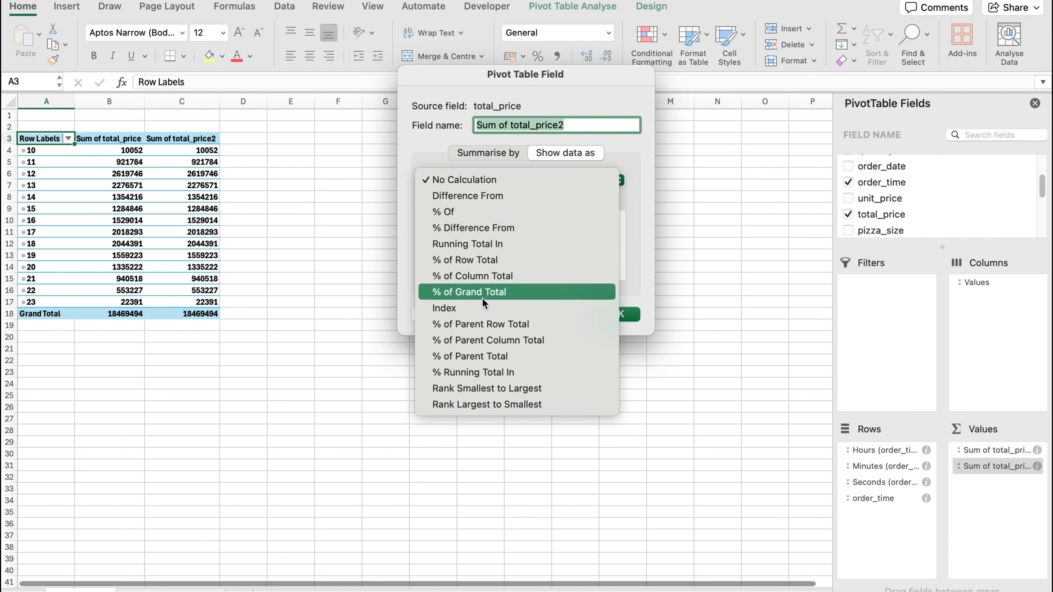
pyautogui.click(525, 293)
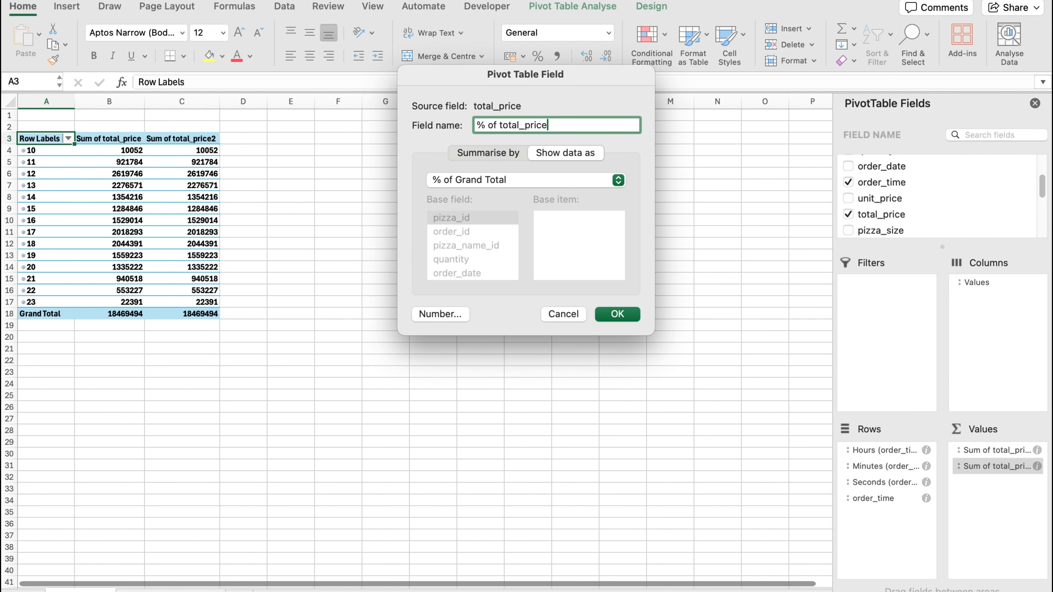
pyautogui.press('Return')
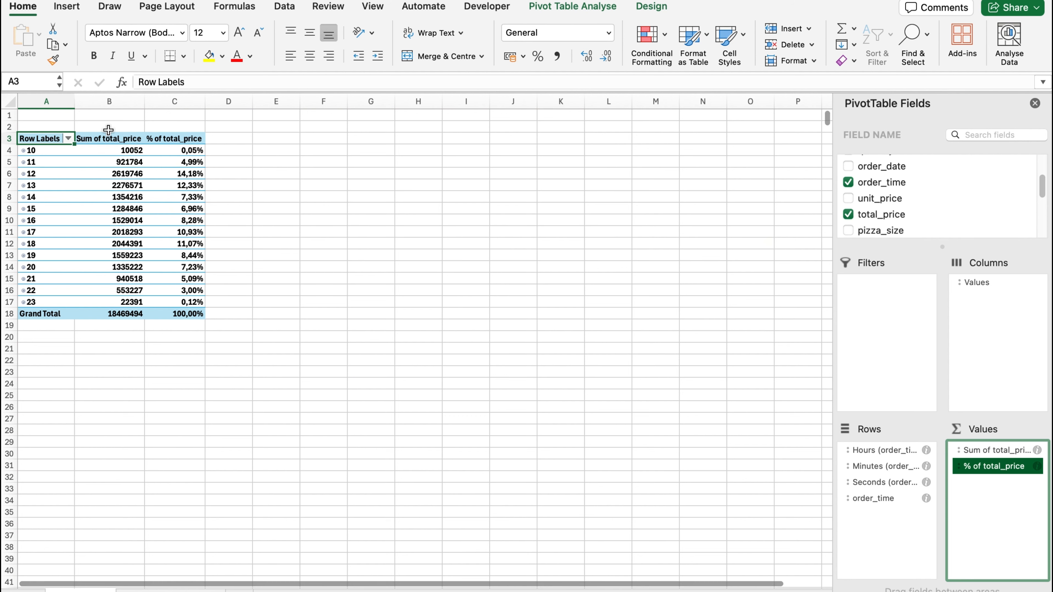
# Copy the whole hourly sales pivot table and paste the duplicate at cell F3 of the same sheet.
pyautogui.click(121, 139)
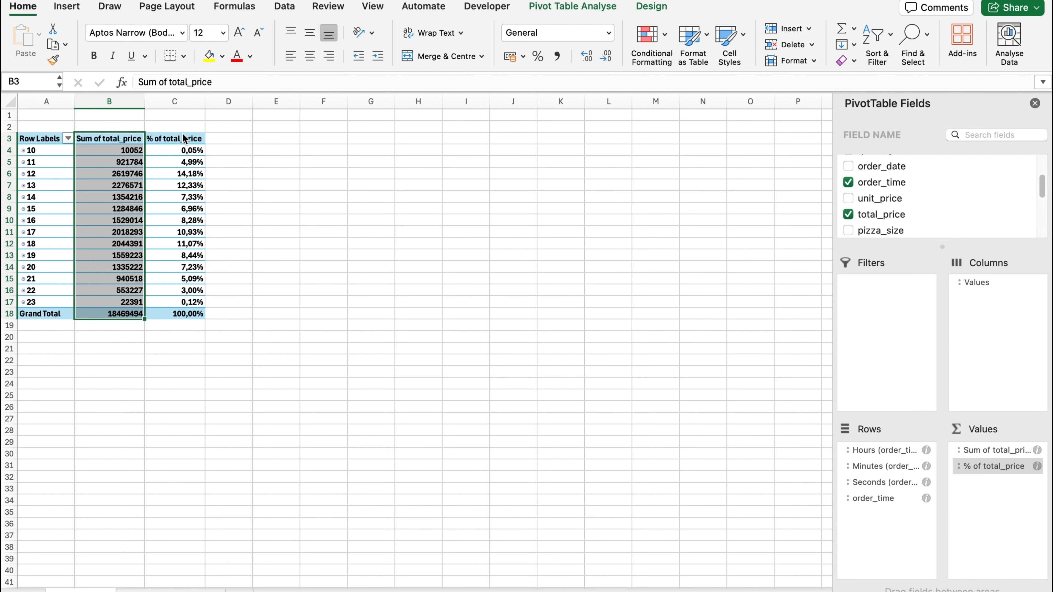
pyautogui.click(175, 141)
pyautogui.click(135, 219)
pyautogui.press('super+a')
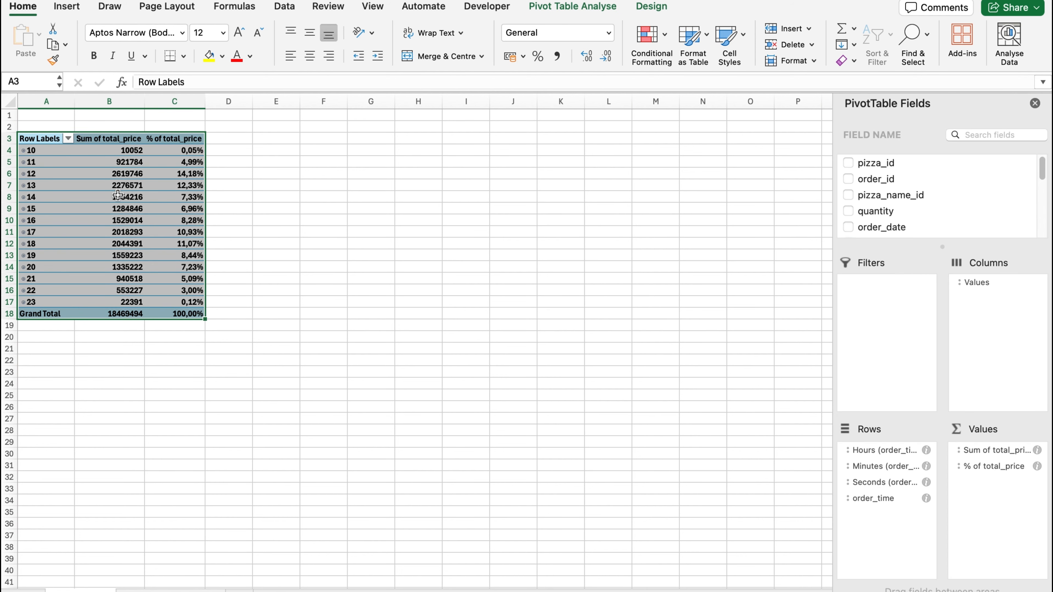
pyautogui.click(275, 173)
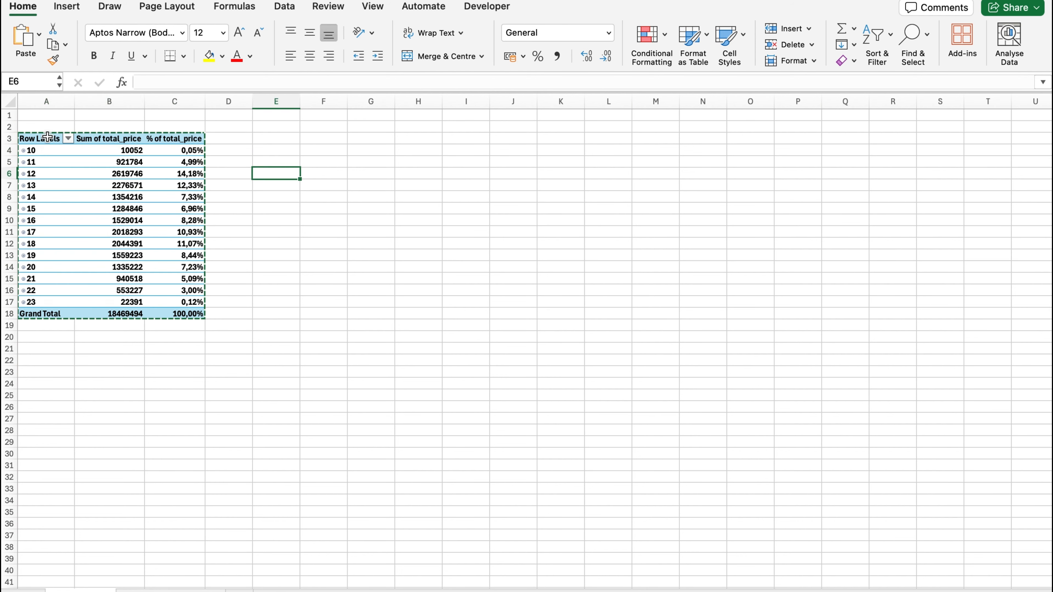
pyautogui.moveTo(39, 139); pyautogui.dragTo(201, 312)
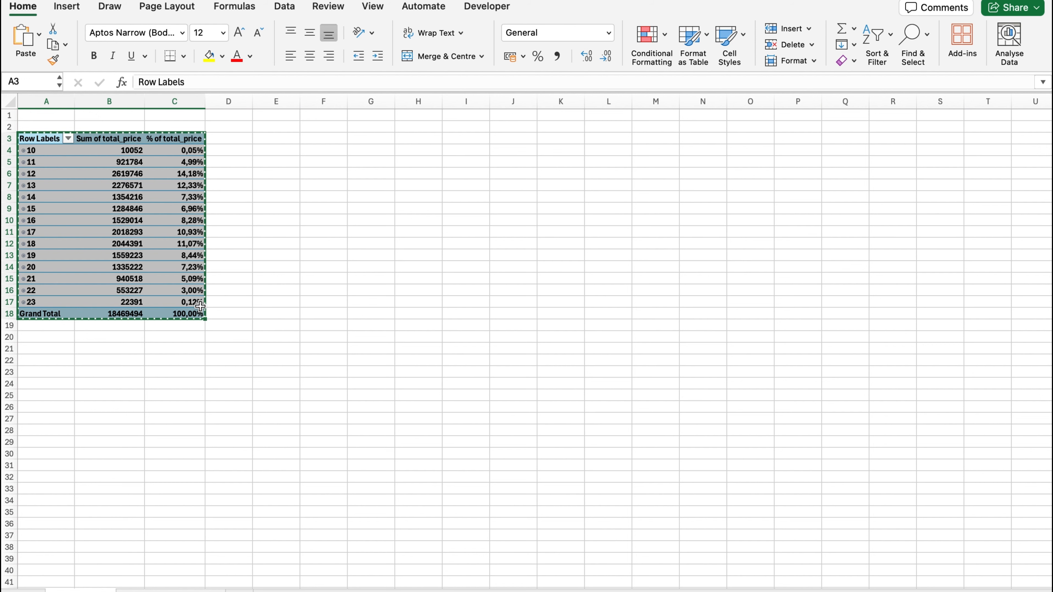
pyautogui.click(329, 143)
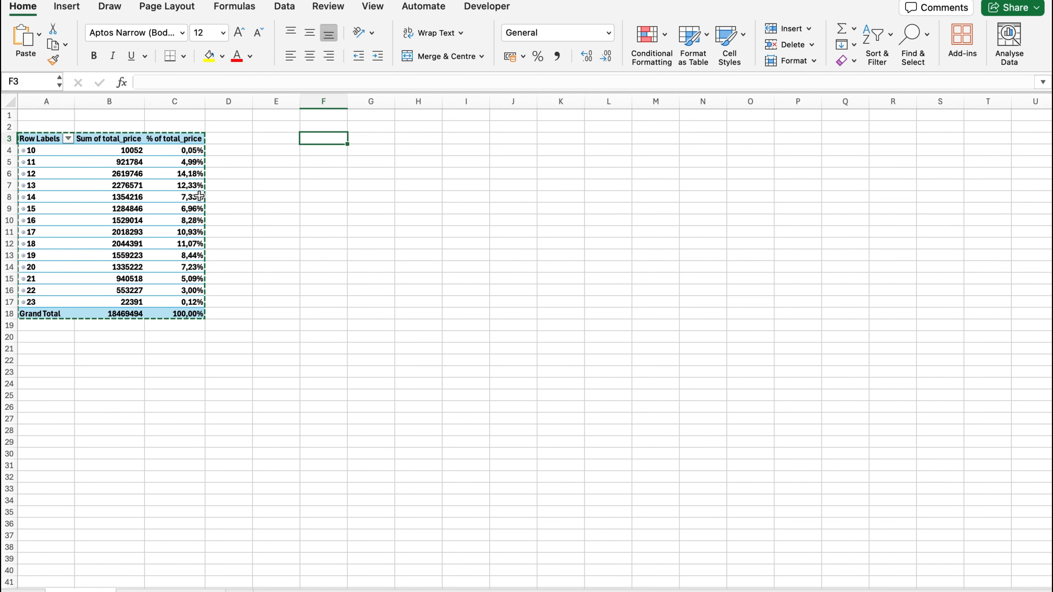
pyautogui.press('super+v')
pyautogui.click(324, 165)
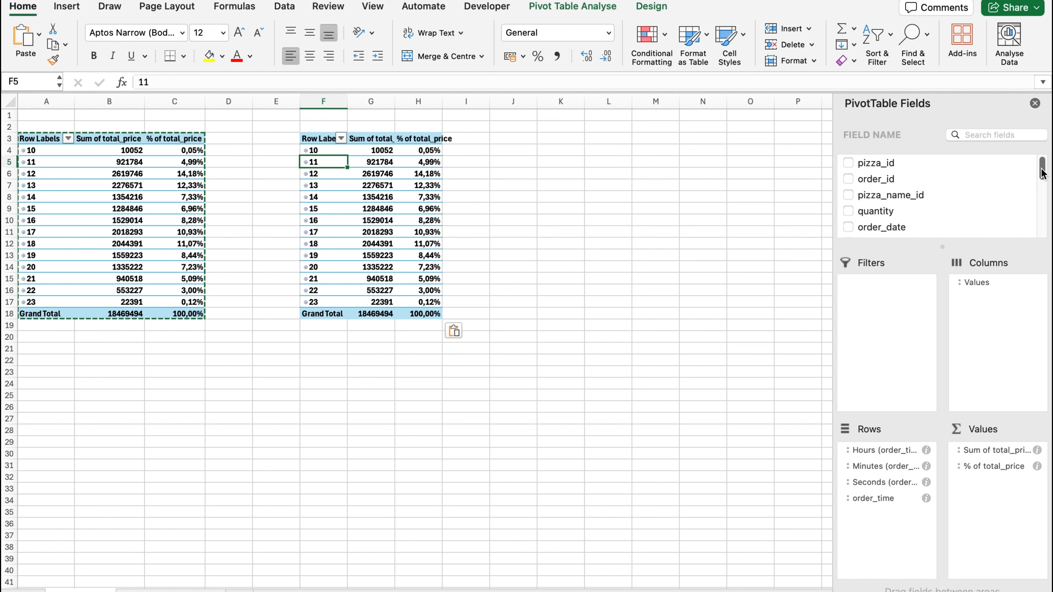
# Replace the order time fields in the rows of the duplicated pivot table at F3 with pizza_category.
pyautogui.moveTo(1042, 173); pyautogui.dragTo(1041, 185)
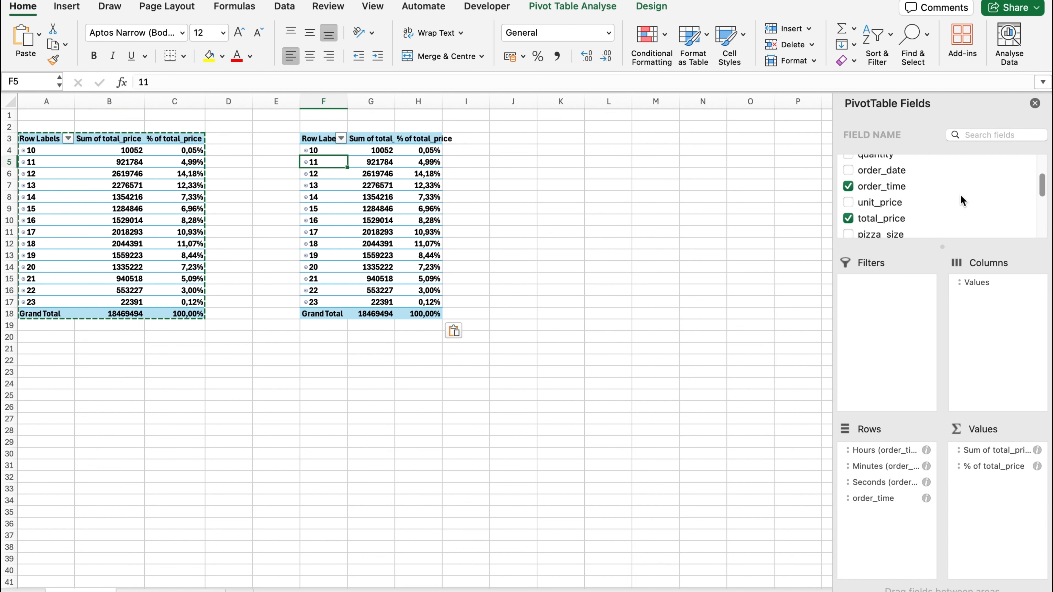
pyautogui.click(847, 187)
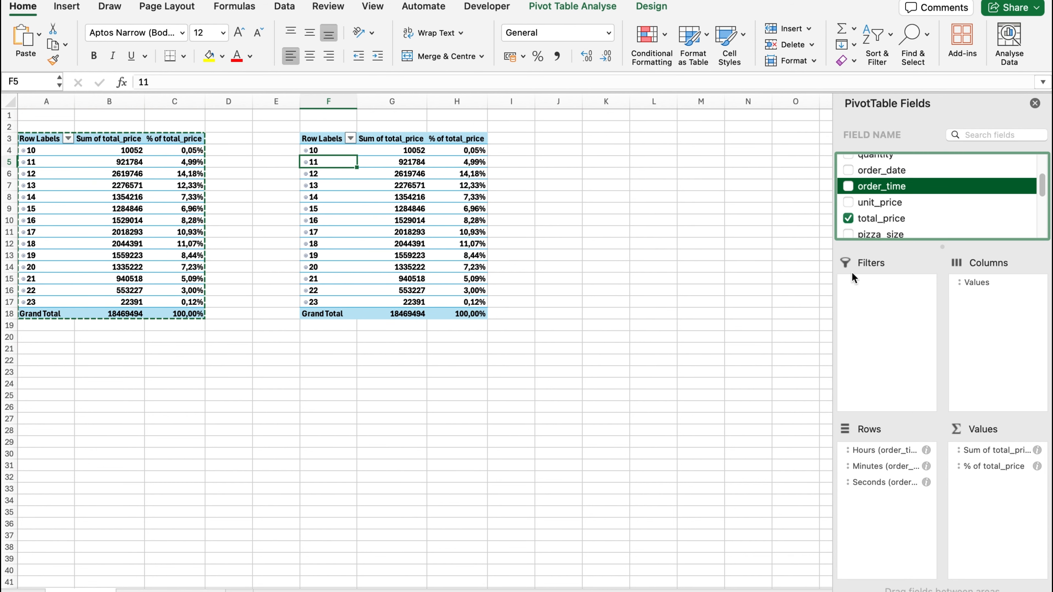
pyautogui.moveTo(867, 451); pyautogui.dragTo(735, 454)
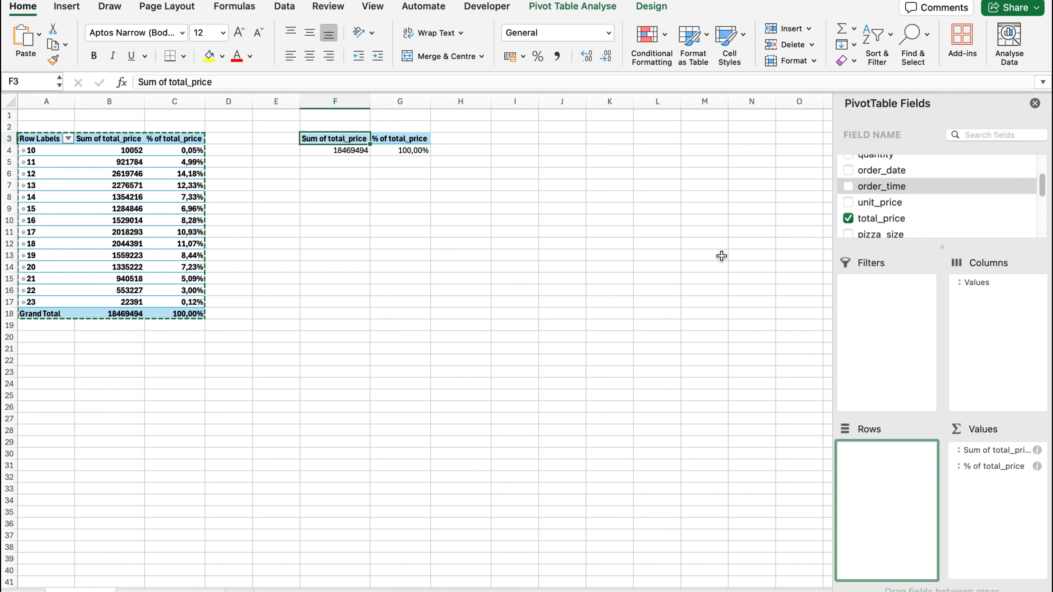
pyautogui.moveTo(1041, 184); pyautogui.dragTo(1033, 202)
pyautogui.moveTo(906, 198); pyautogui.dragTo(888, 475)
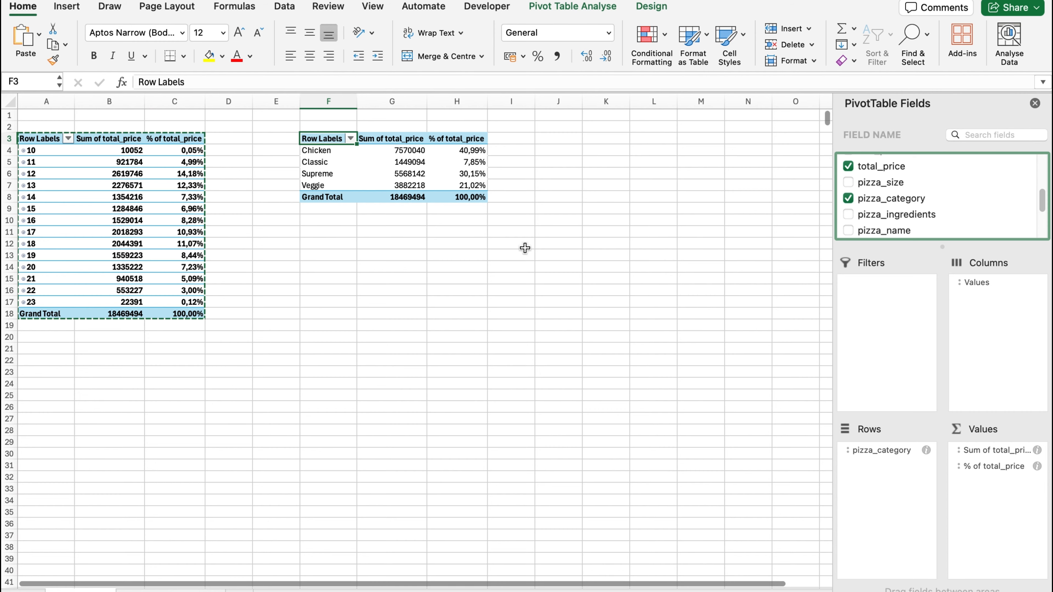
# Copy the pizza_category pivot table and paste the duplicate at cell K3.
pyautogui.click(601, 137)
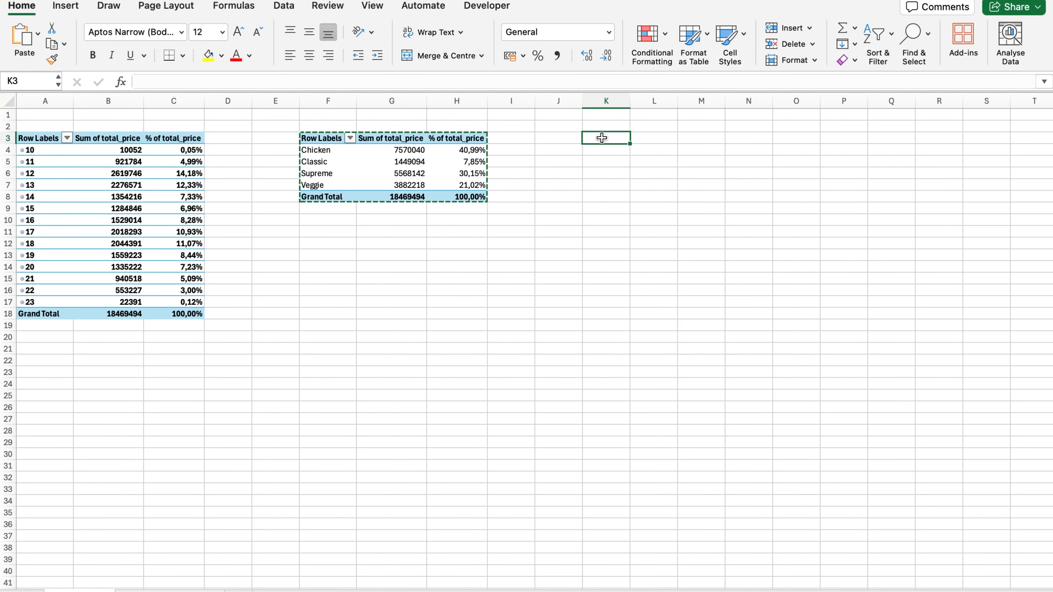
pyautogui.press('super+v')
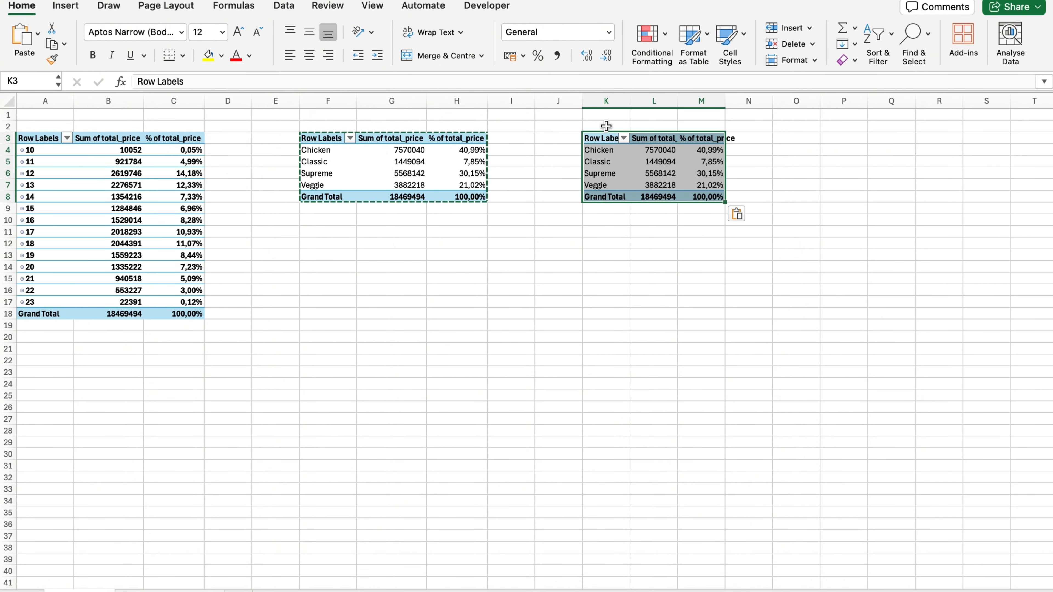
pyautogui.click(641, 150)
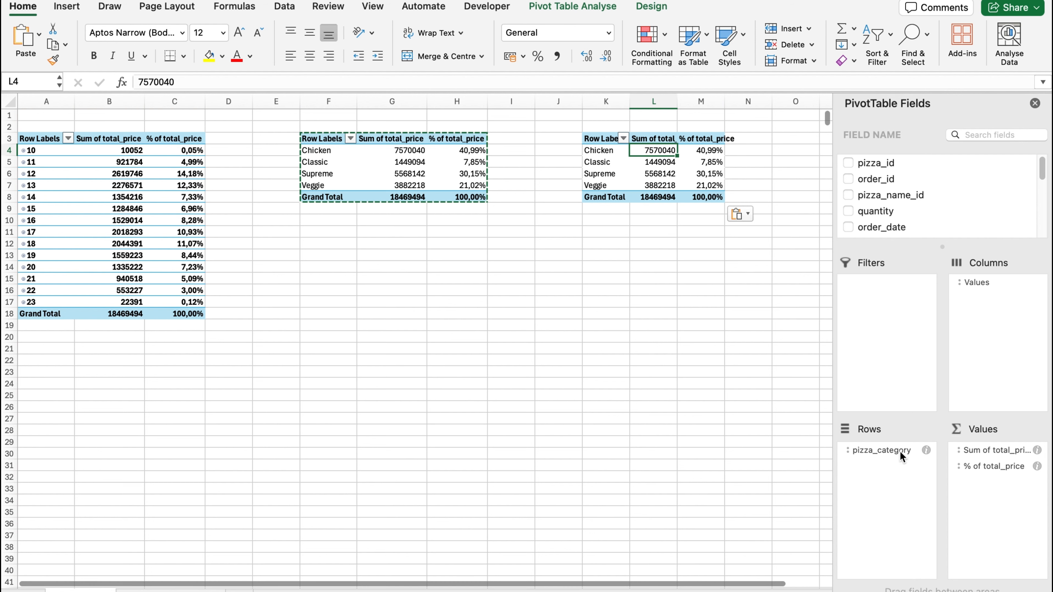
# Replace pizza_category with pizza_size in the rows of the pivot table at K3 and remove Sum of total_price from its values.
pyautogui.moveTo(900, 450); pyautogui.dragTo(745, 456)
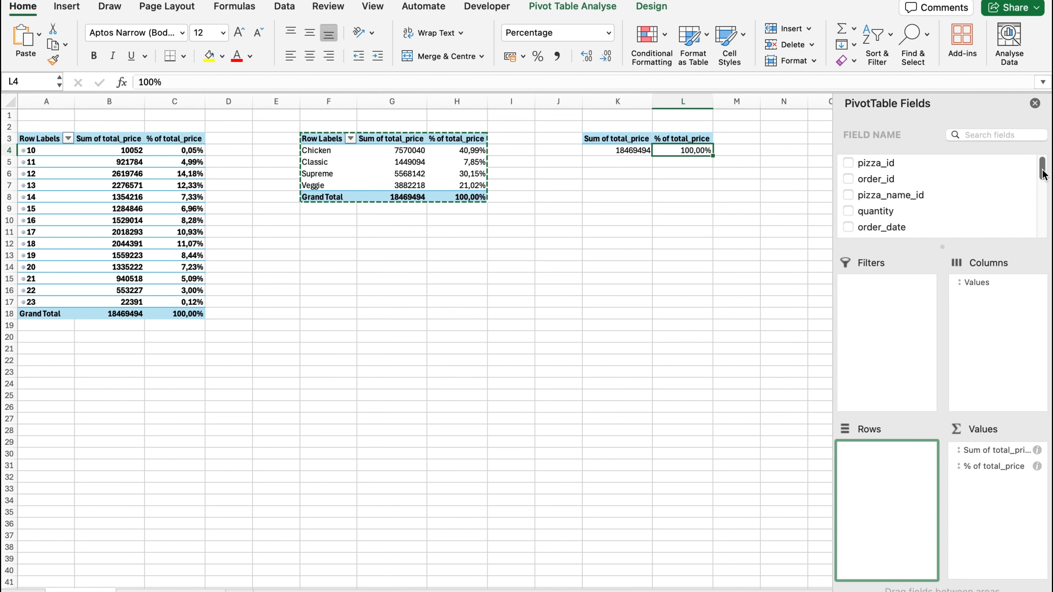
pyautogui.scroll(-5, 896, 184)
pyautogui.moveTo(897, 183); pyautogui.dragTo(886, 449)
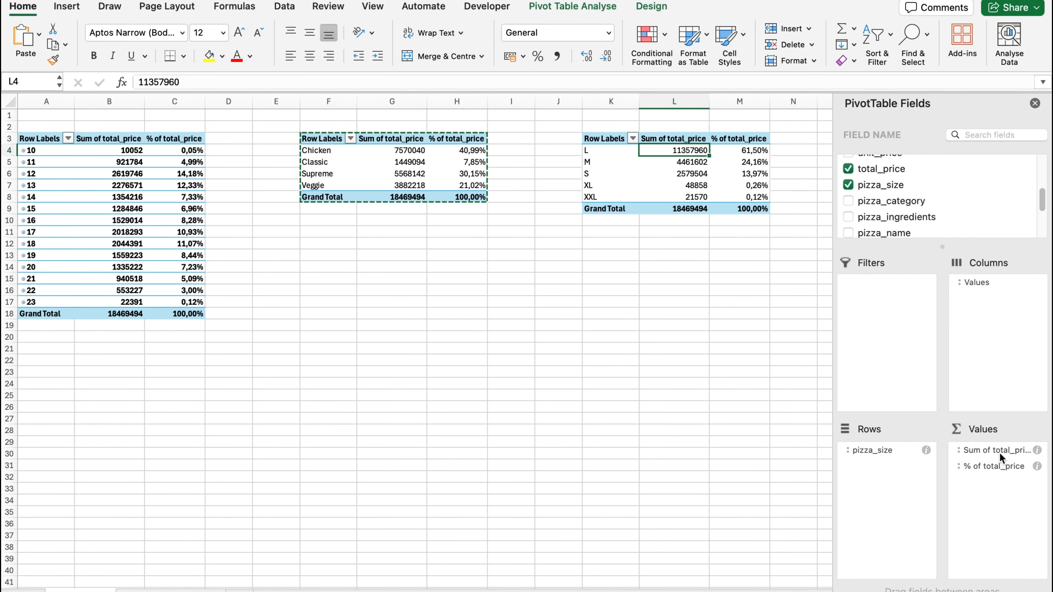
pyautogui.moveTo(999, 451); pyautogui.dragTo(655, 398)
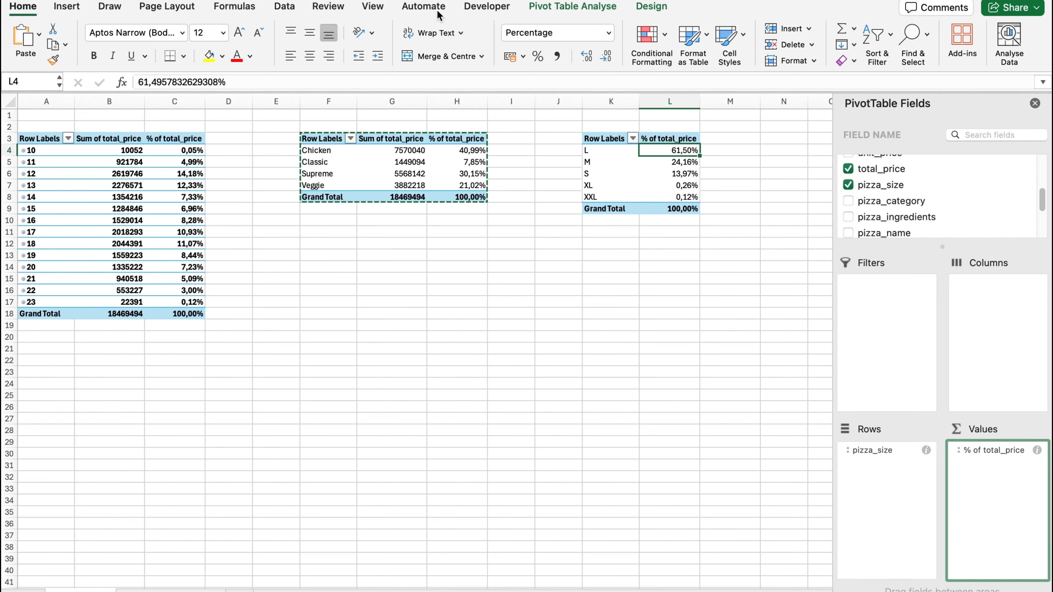
# Paste another duplicate of the pizza_category pivot table at cell F17.
pyautogui.click(321, 302)
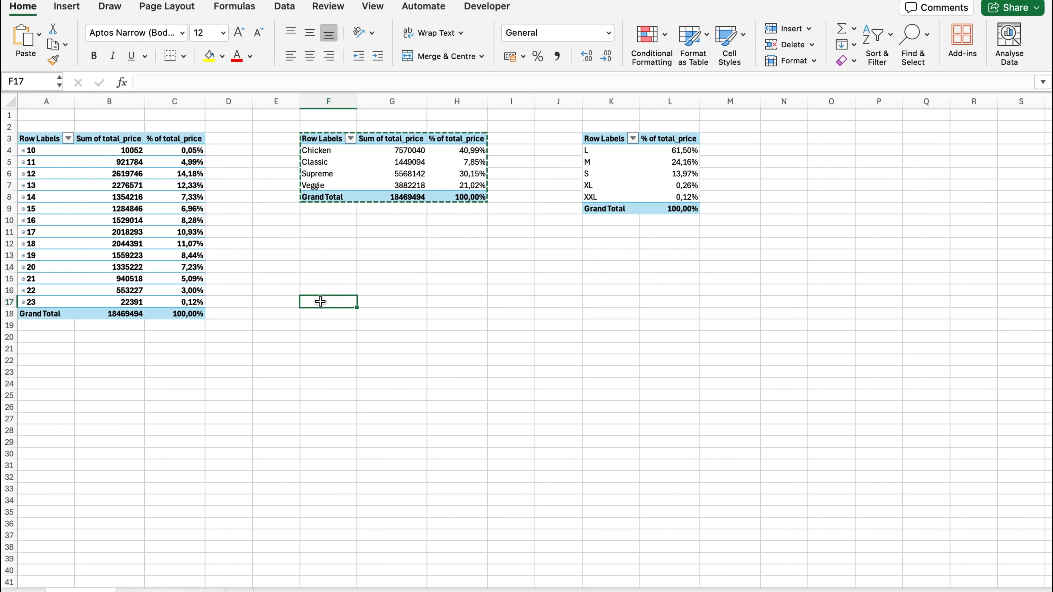
pyautogui.press('super+v')
pyautogui.click(327, 325)
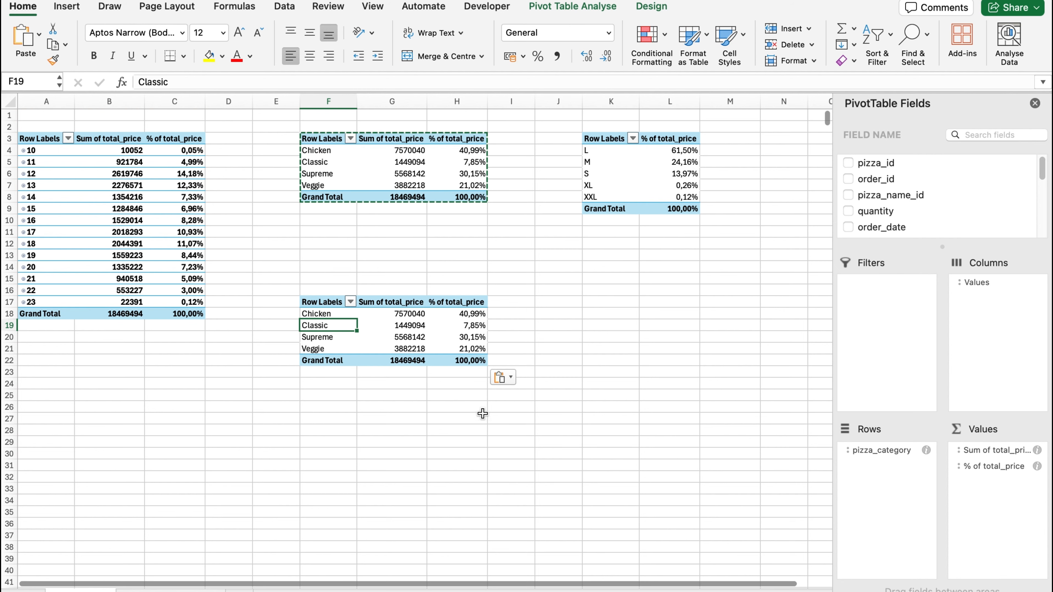
# Replace pizza_category with Month name in the rows of the pivot table at F17 and remove % of total_price from its values.
pyautogui.moveTo(697, 584)
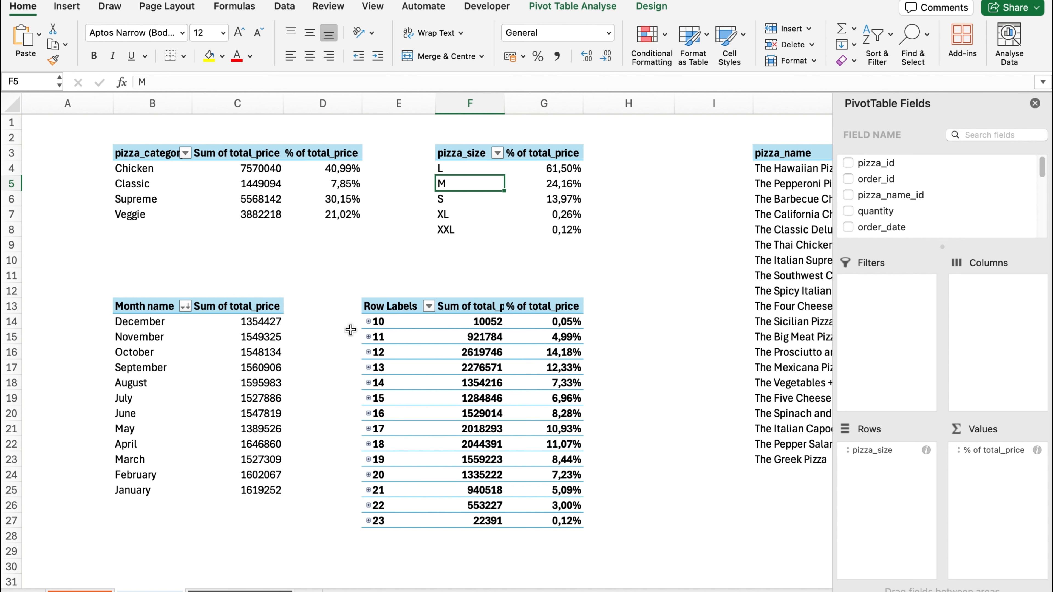
pyautogui.moveTo(604, 588)
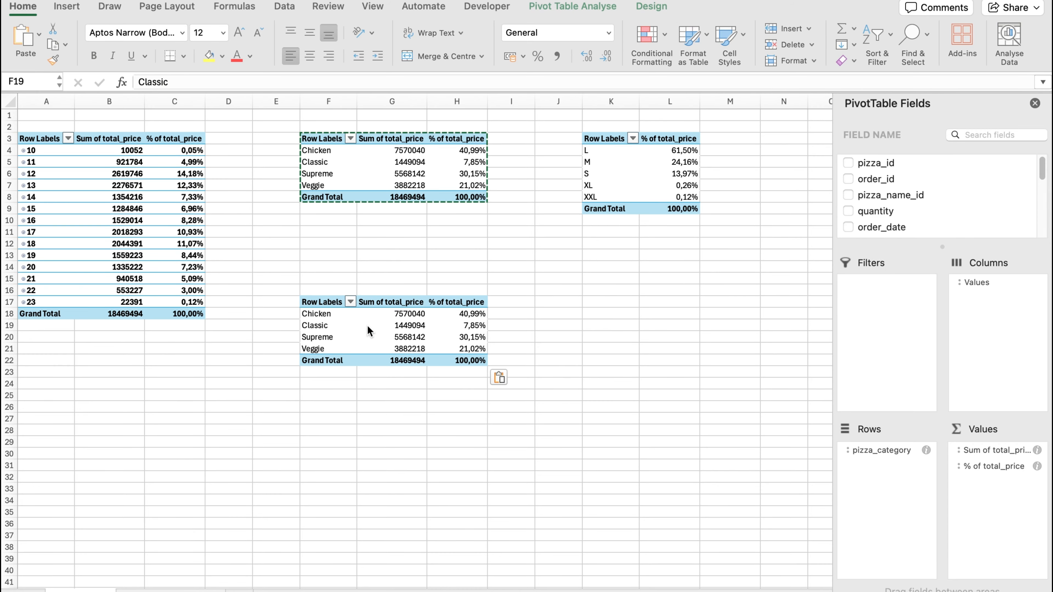
pyautogui.click(373, 325)
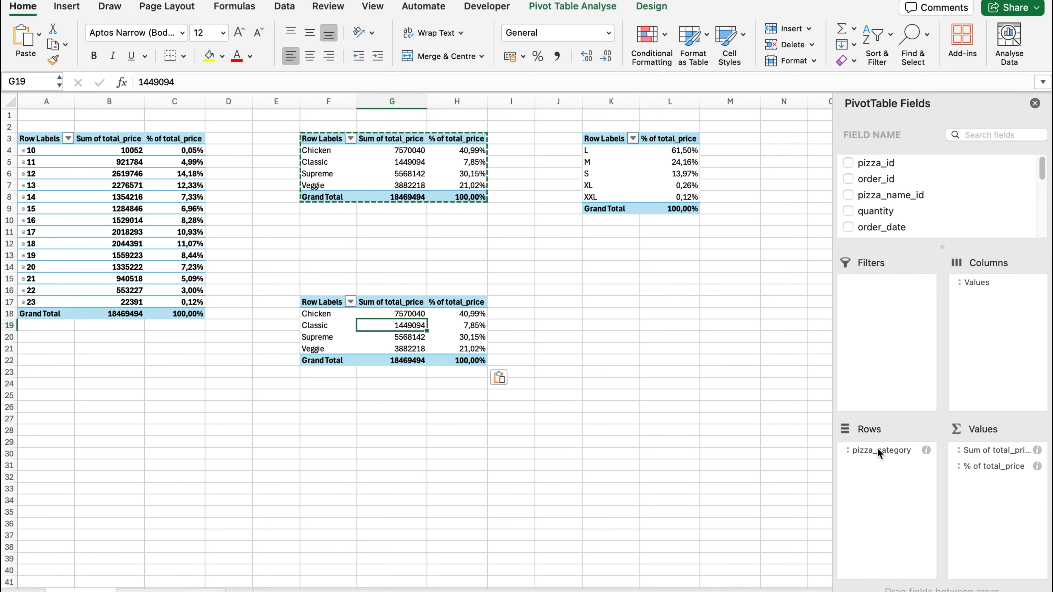
pyautogui.moveTo(877, 448); pyautogui.dragTo(995, 499)
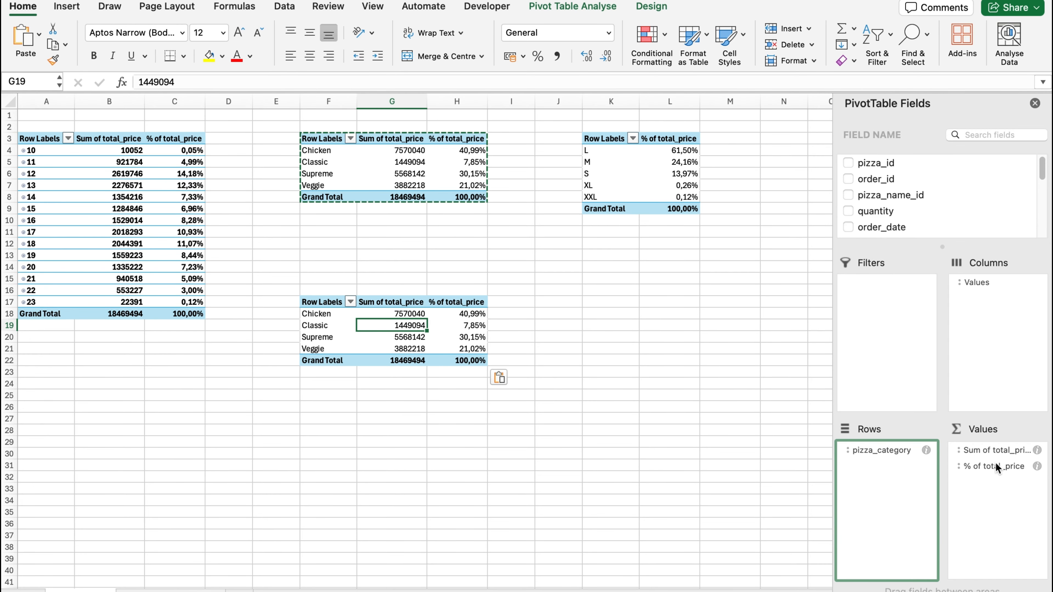
pyautogui.moveTo(995, 464); pyautogui.dragTo(757, 488)
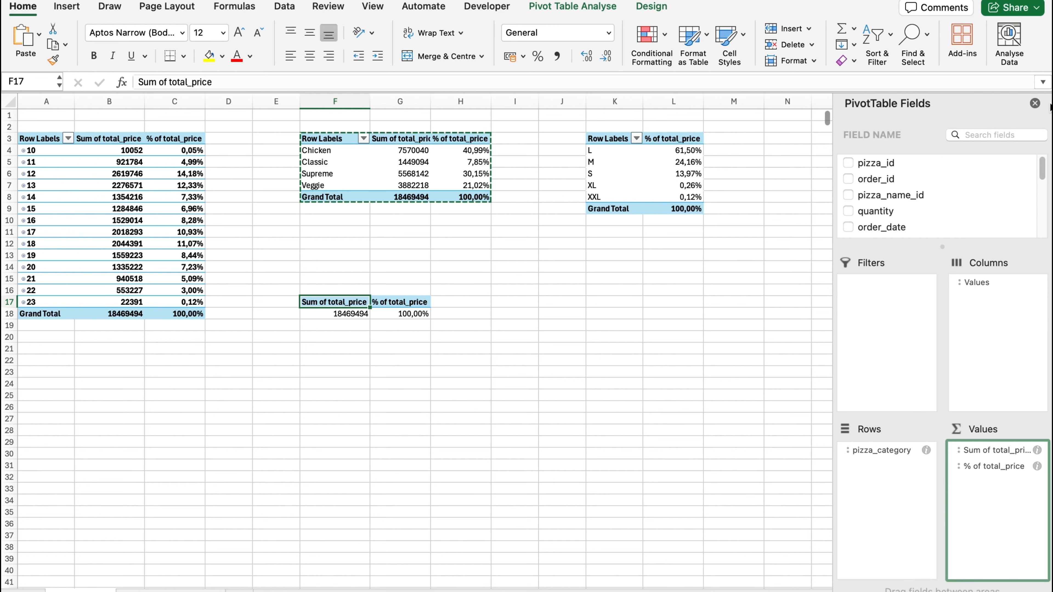
pyautogui.moveTo(1043, 173); pyautogui.dragTo(1043, 224)
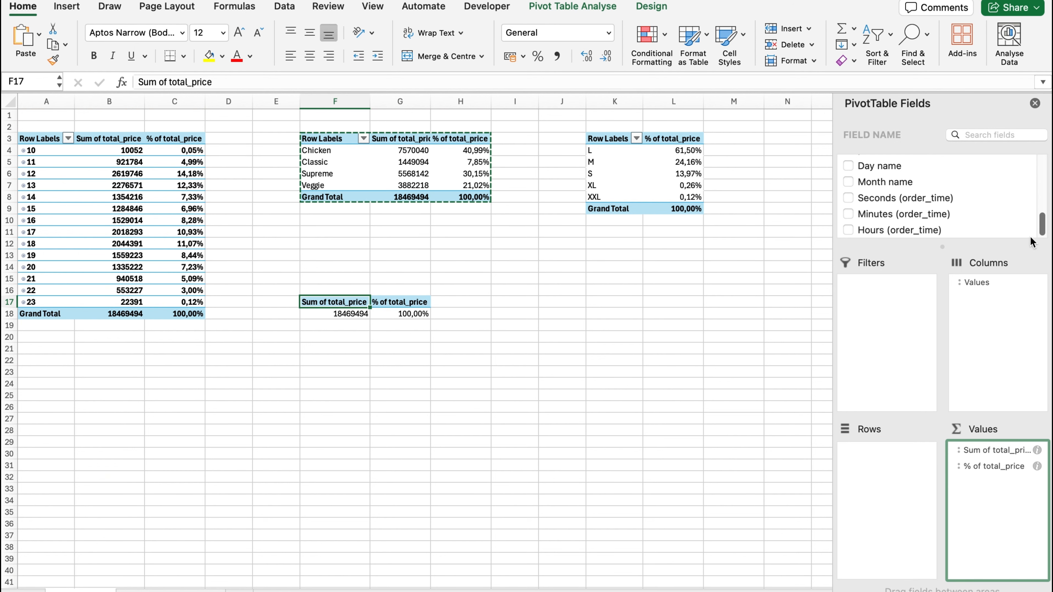
pyautogui.moveTo(908, 182); pyautogui.dragTo(895, 454)
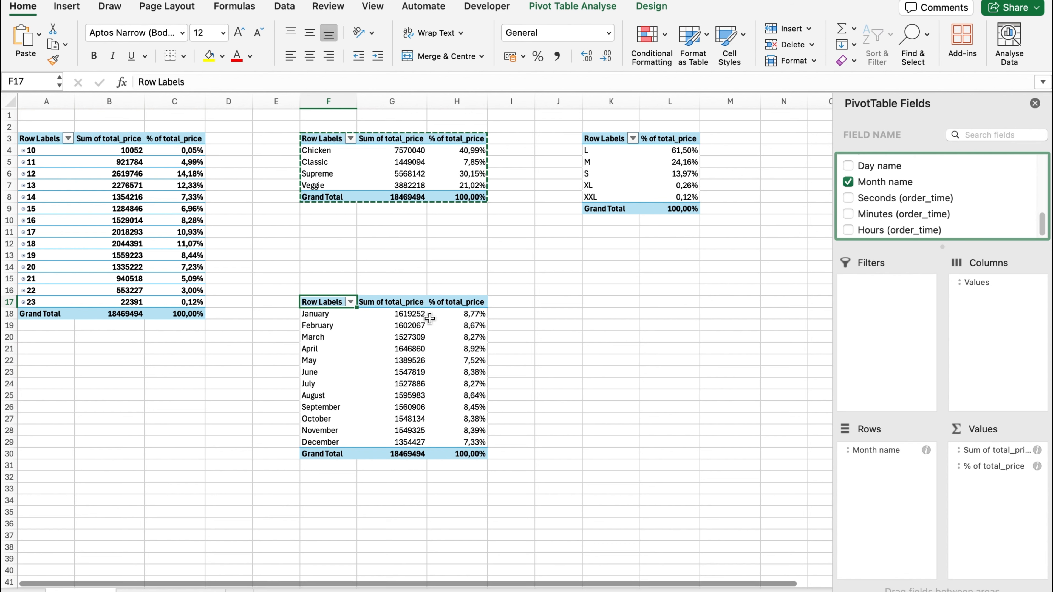
pyautogui.click(396, 365)
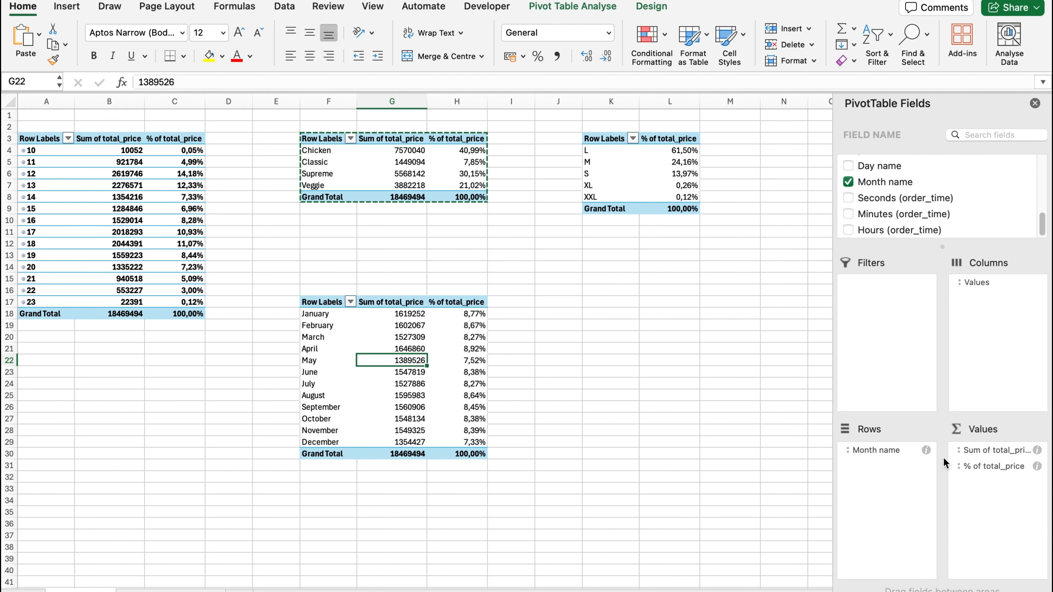
pyautogui.moveTo(989, 466); pyautogui.dragTo(683, 472)
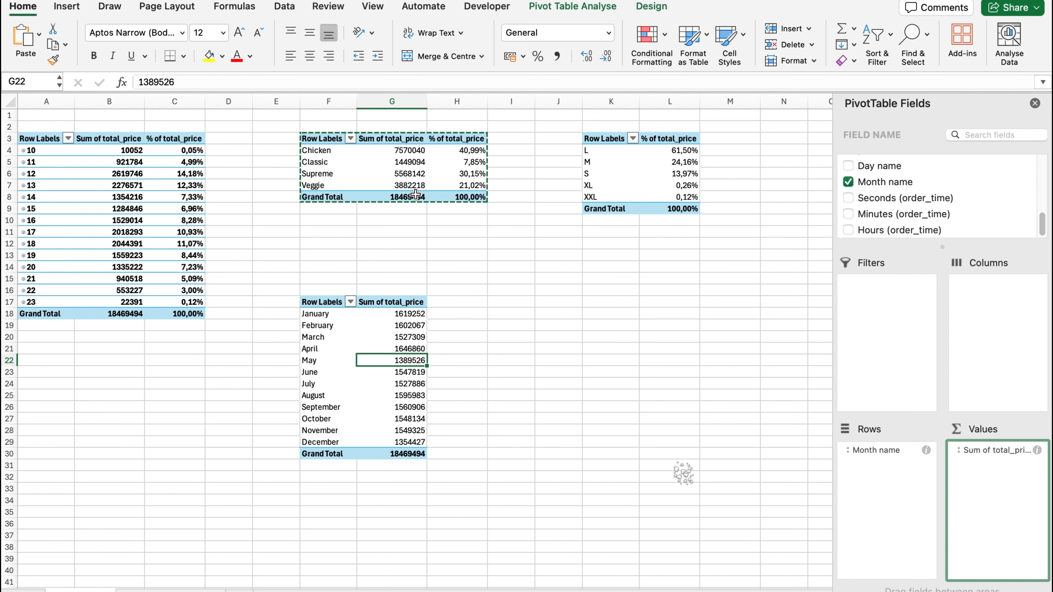
# Check the pivot tables in the finished sales_pizza workbook, and paste another pizza_category pivot table duplicate at cell J16 of the working sheet.
pyautogui.moveTo(751, 587)
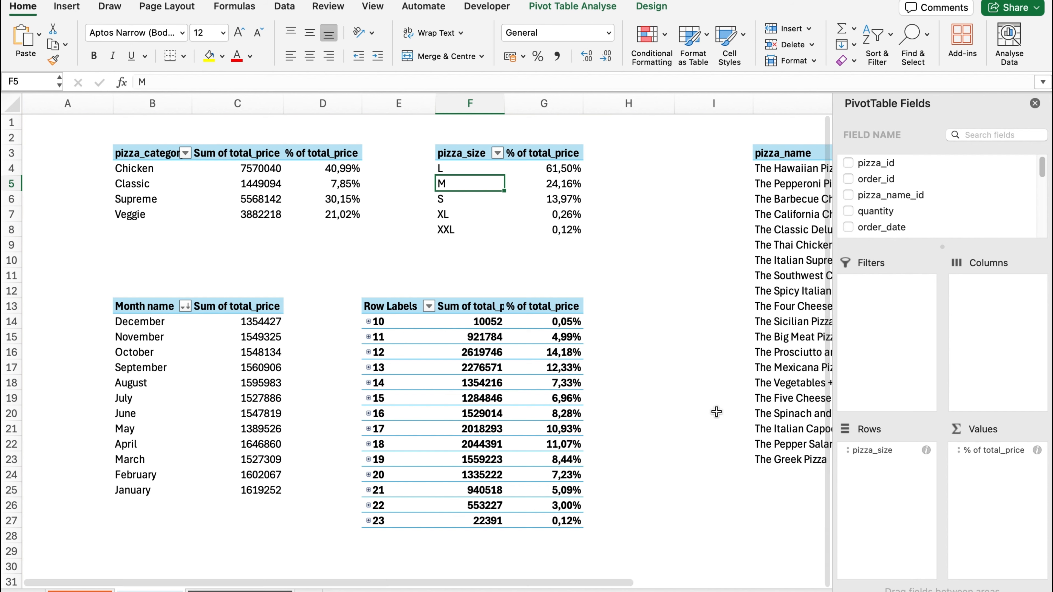
pyautogui.click(682, 429)
pyautogui.hscroll(1, 736, 579)
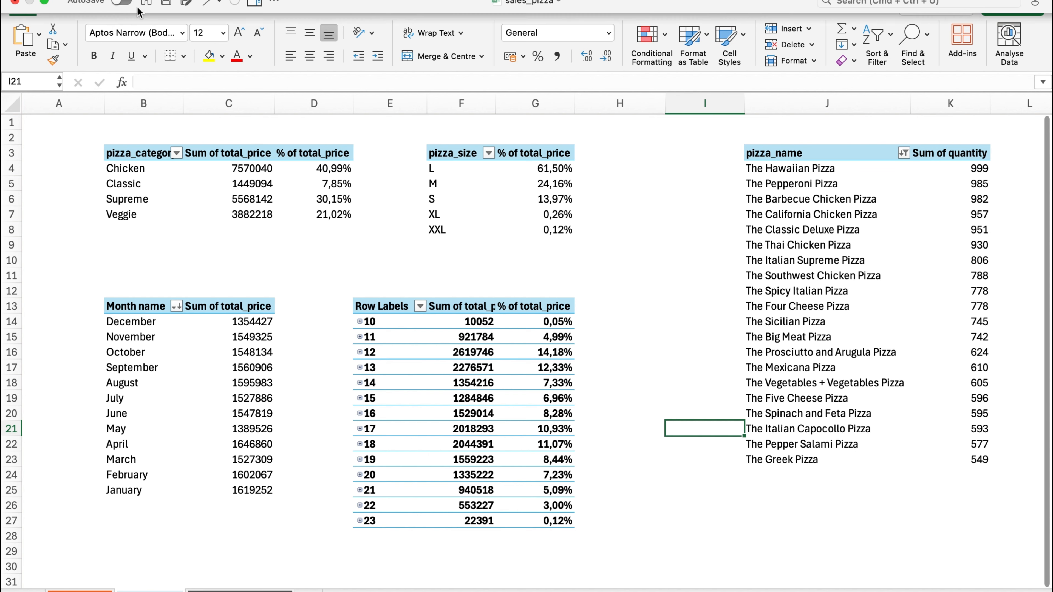
pyautogui.moveTo(481, 583)
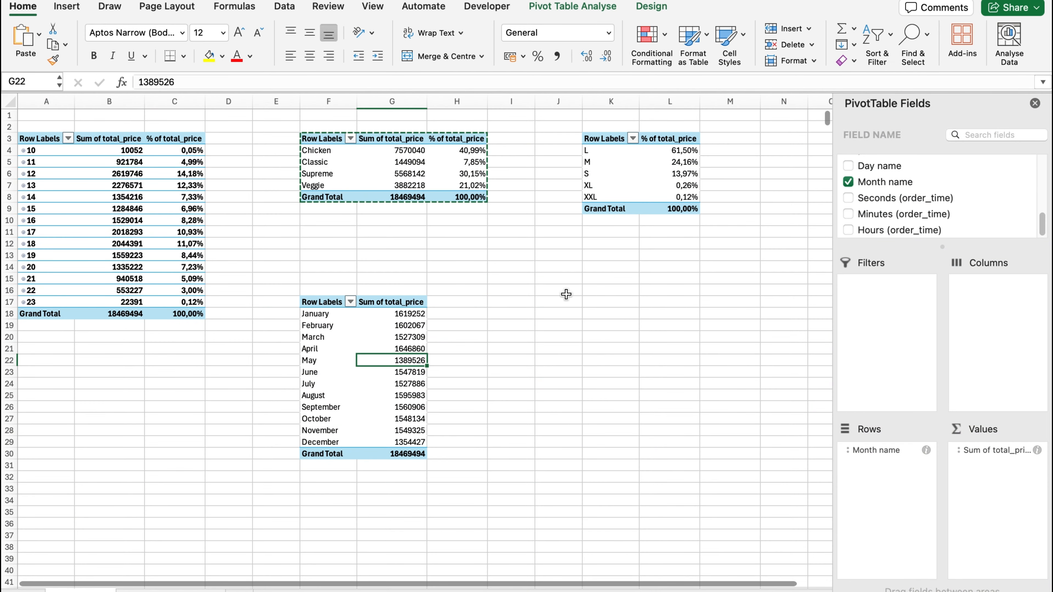
pyautogui.click(565, 289)
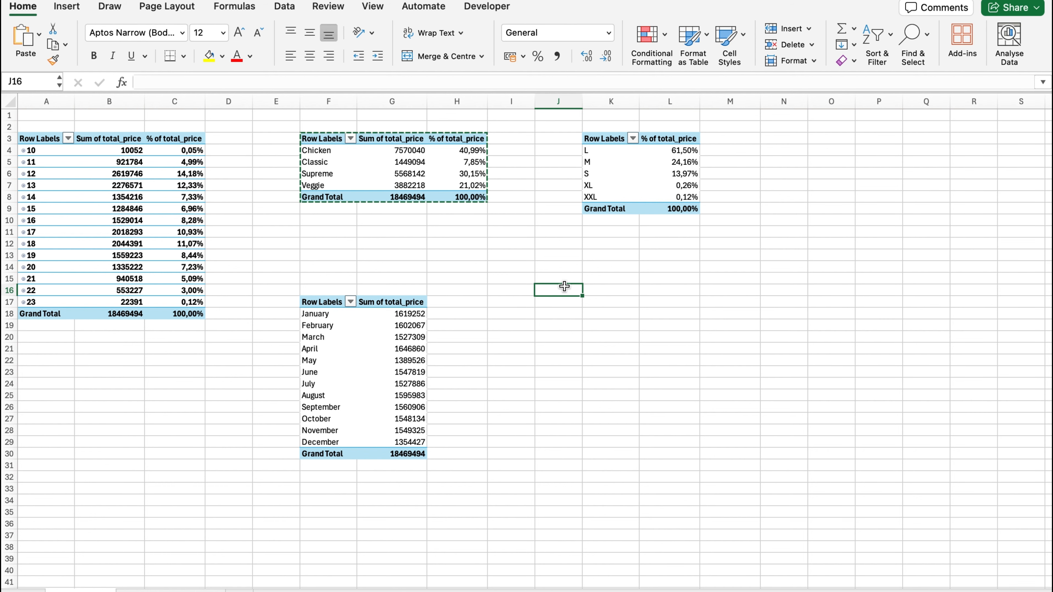
pyautogui.press('super+v')
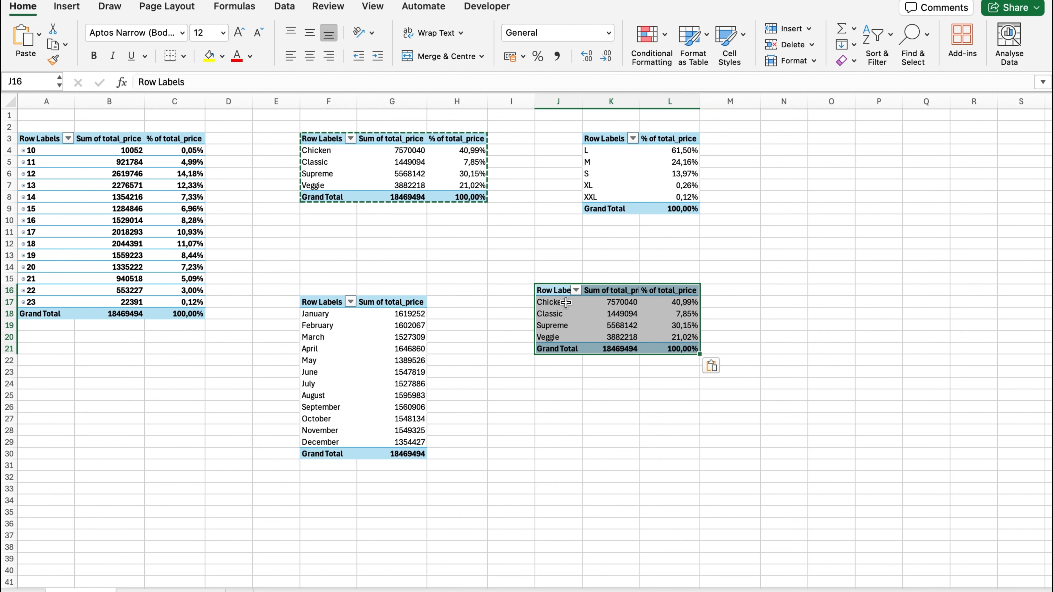
pyautogui.click(565, 314)
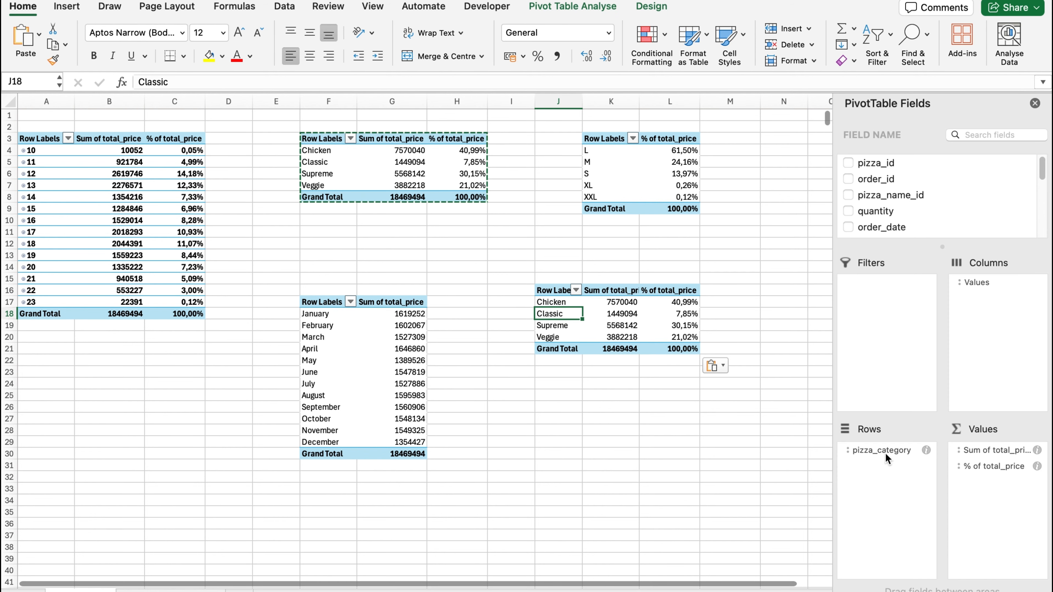
# Put pizza_name in the rows of the pivot table at J16 and quantity as its only value, replacing pizza_category and both total_price values.
pyautogui.moveTo(887, 450); pyautogui.dragTo(592, 488)
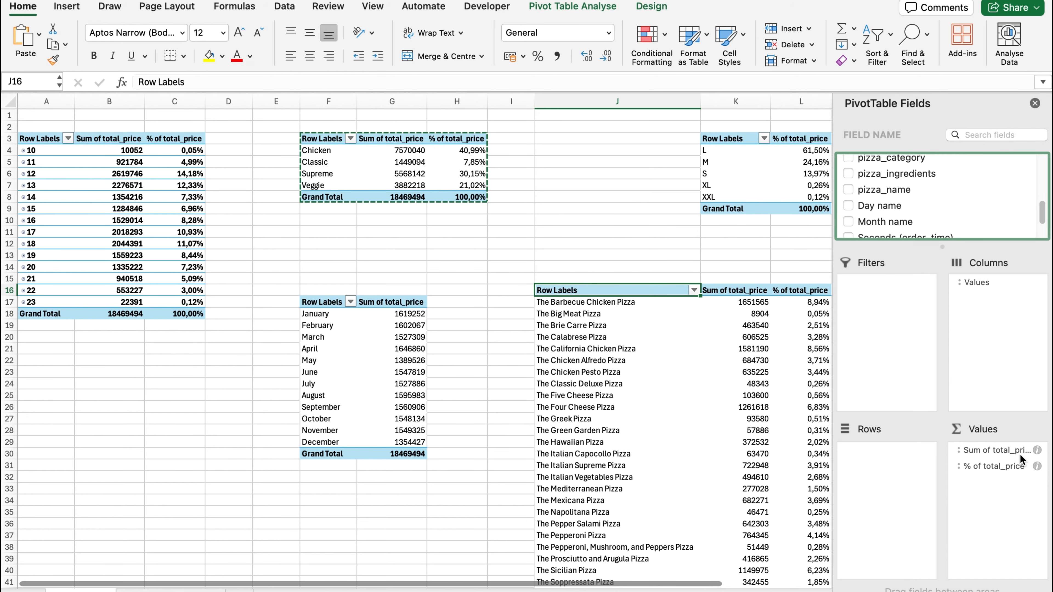
pyautogui.moveTo(1010, 451); pyautogui.dragTo(583, 482)
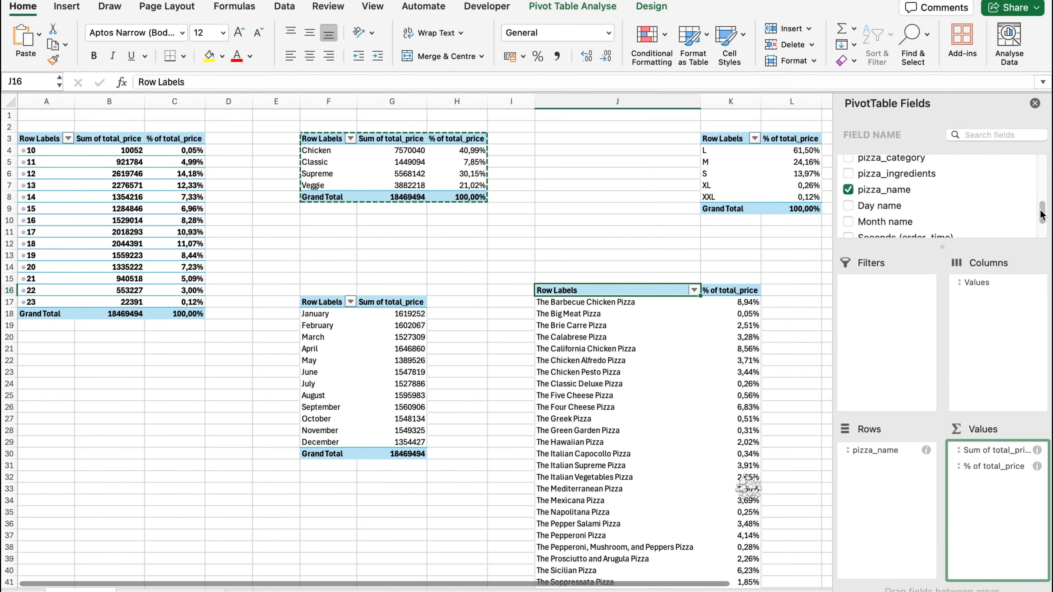
pyautogui.moveTo(1041, 216); pyautogui.dragTo(1041, 172)
pyautogui.click(848, 199)
pyautogui.moveTo(827, 468); pyautogui.dragTo(698, 378)
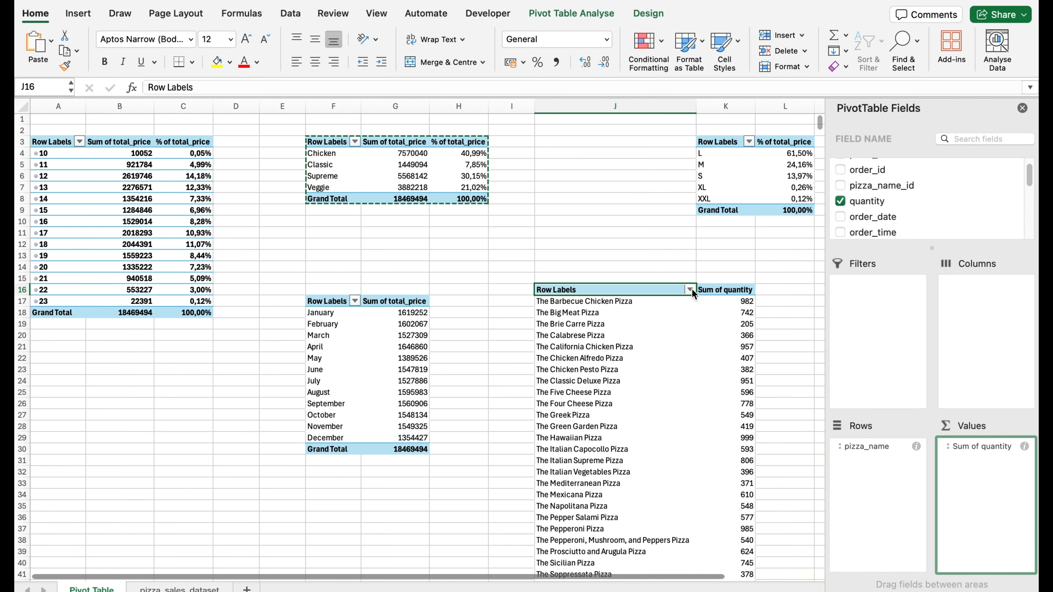
# Sort the pizza_name row labels in descending order by Sum of quantity.
pyautogui.click(693, 289)
pyautogui.click(799, 357)
pyautogui.click(798, 369)
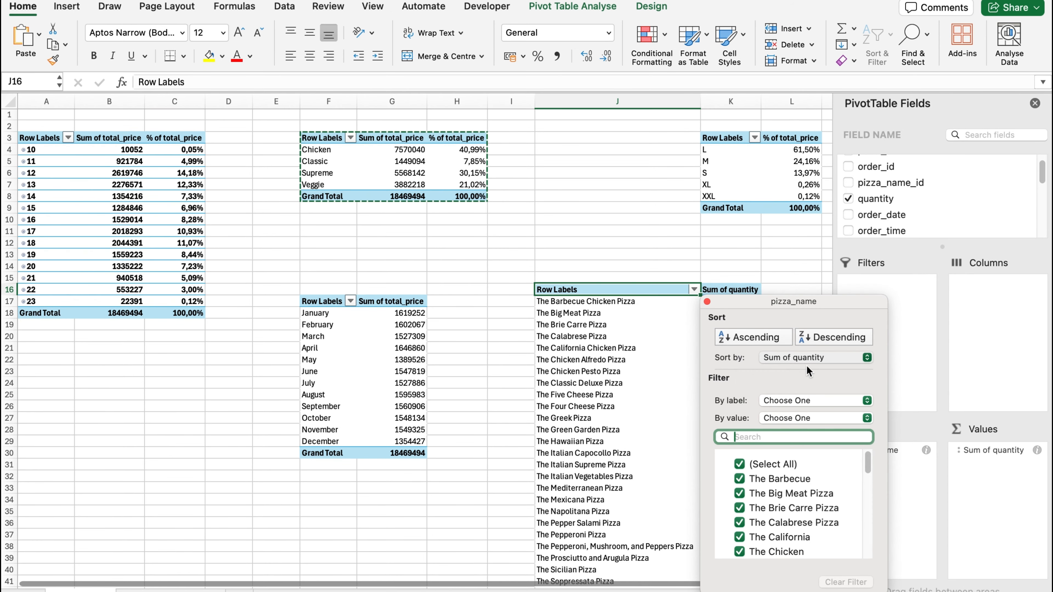
pyautogui.click(850, 339)
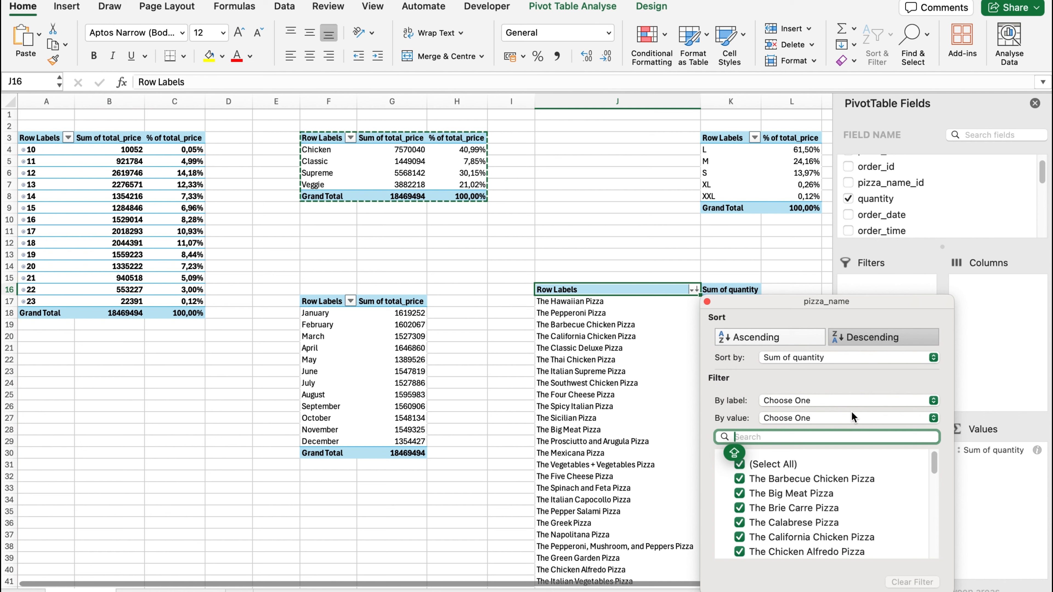
# Filter the pizza_name row labels by value to the top 15 items.
pyautogui.moveTo(858, 302); pyautogui.dragTo(558, 316)
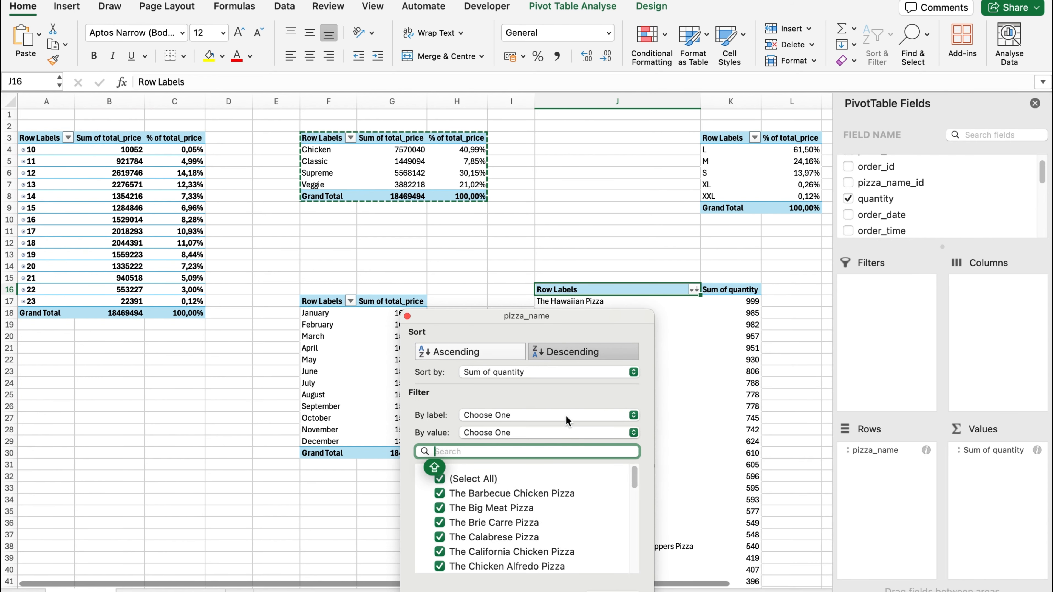
pyautogui.click(529, 434)
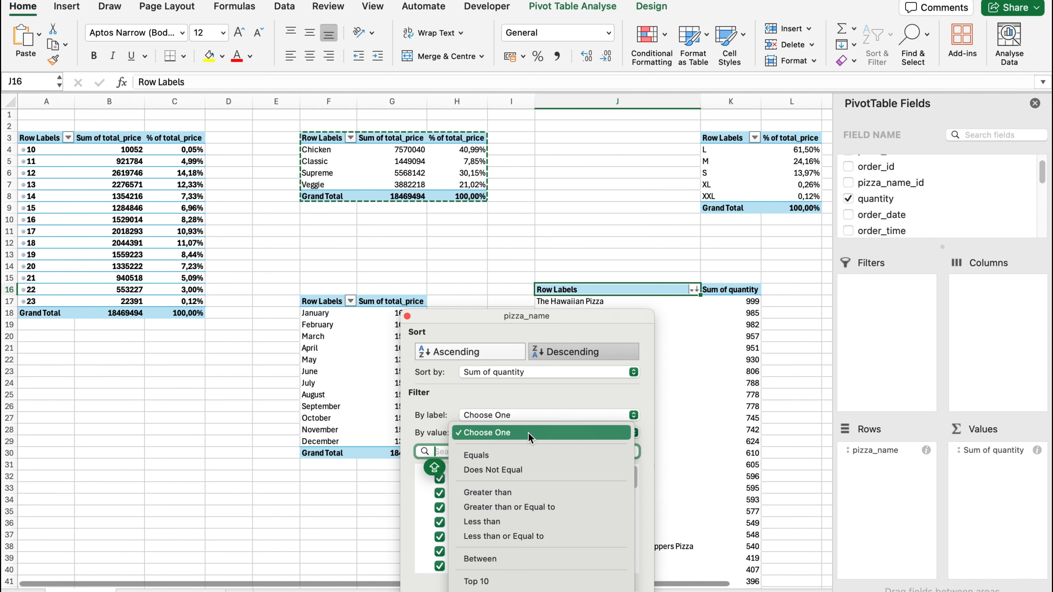
pyautogui.click(492, 582)
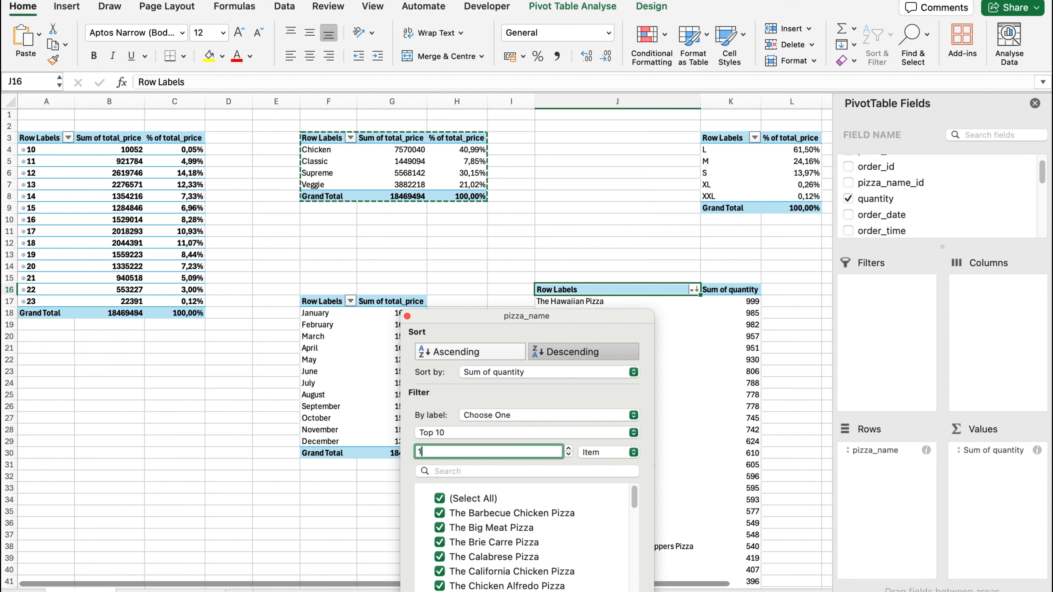
pyautogui.write('15')
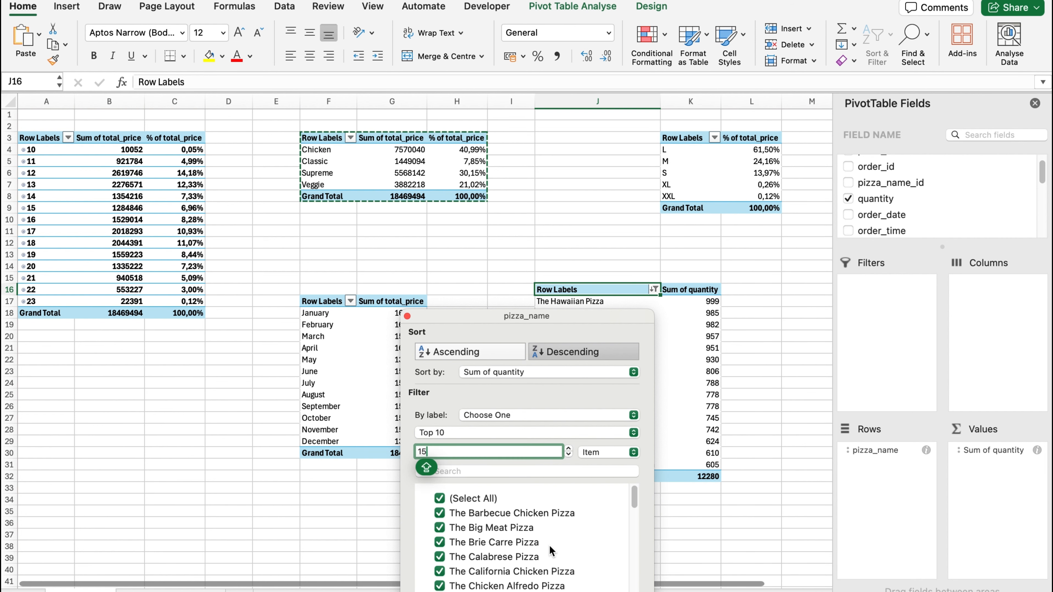
pyautogui.moveTo(619, 322); pyautogui.dragTo(478, 166)
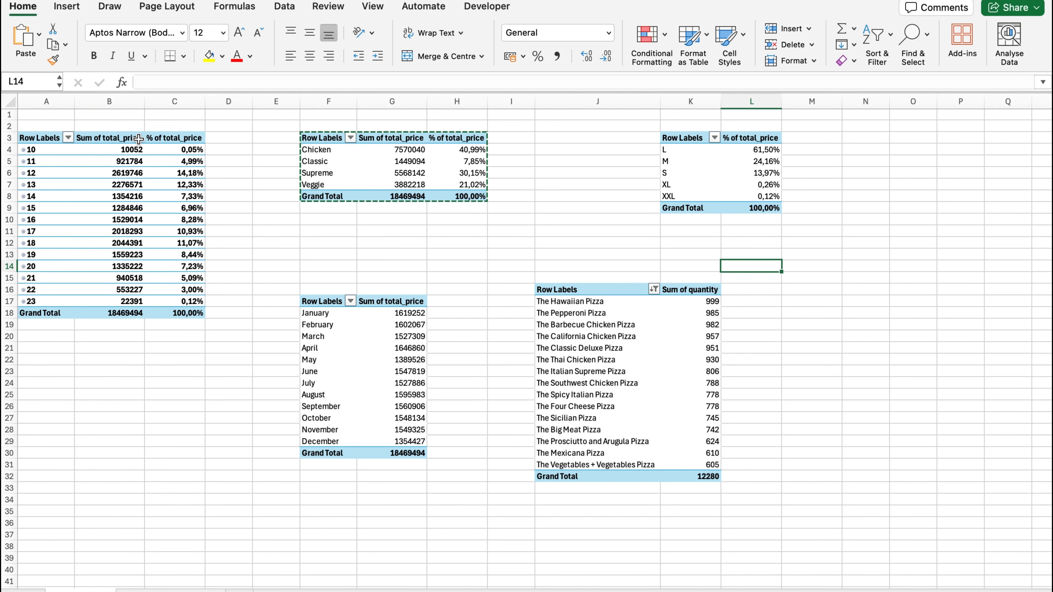
# Insert a pivot chart from the hourly sales pivot table and place it beside that table, around columns C to G.
pyautogui.click(102, 195)
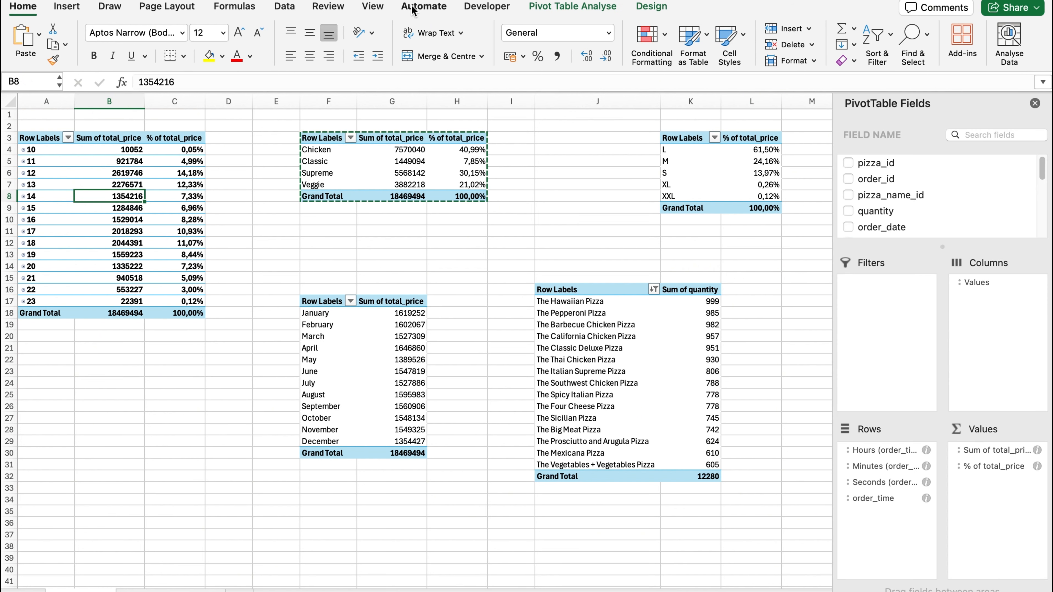
pyautogui.click(70, 418)
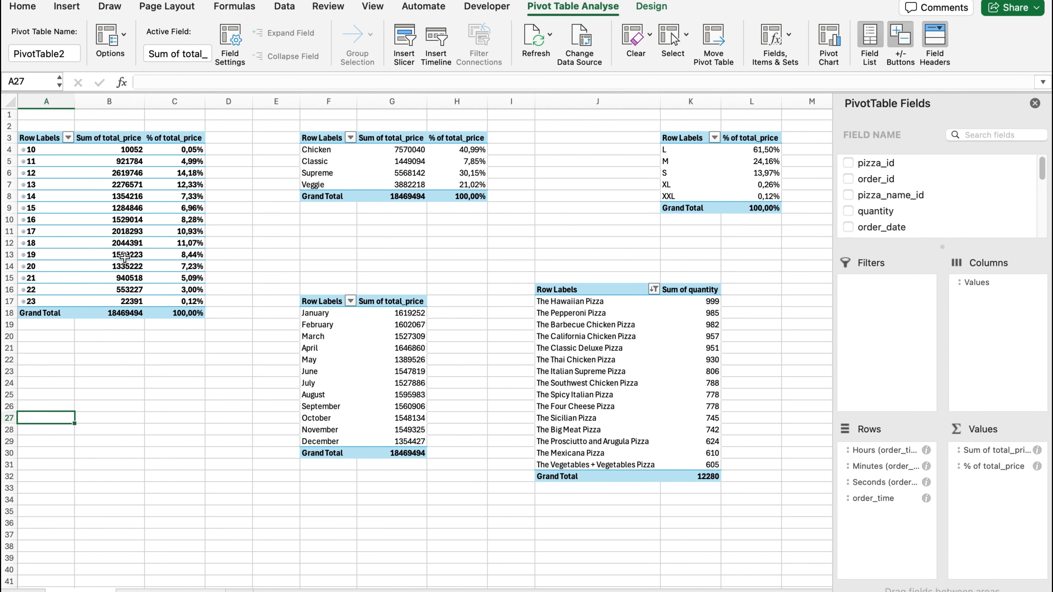
pyautogui.click(118, 187)
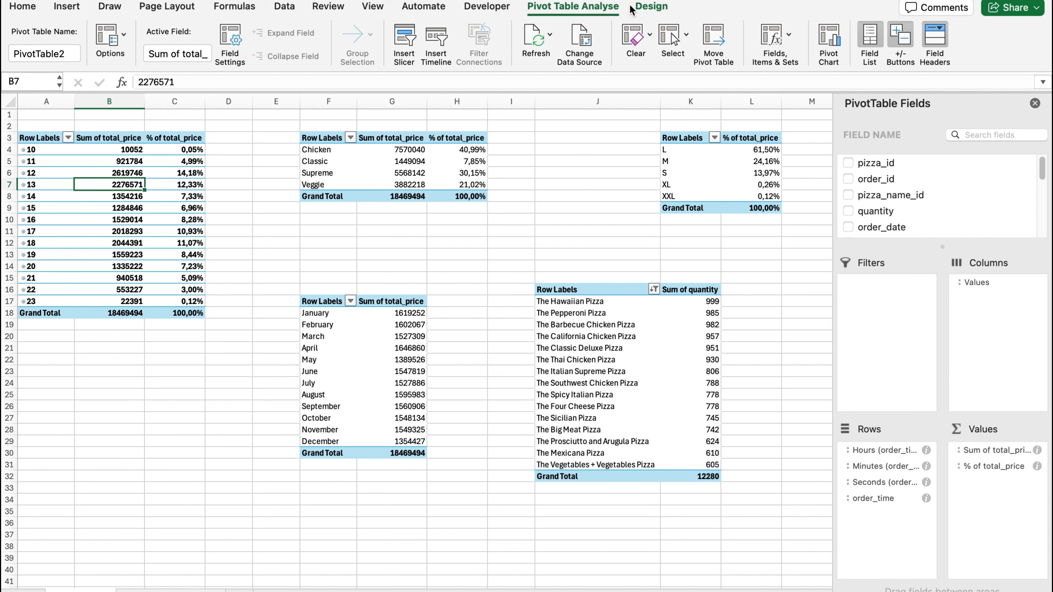
pyautogui.click(832, 33)
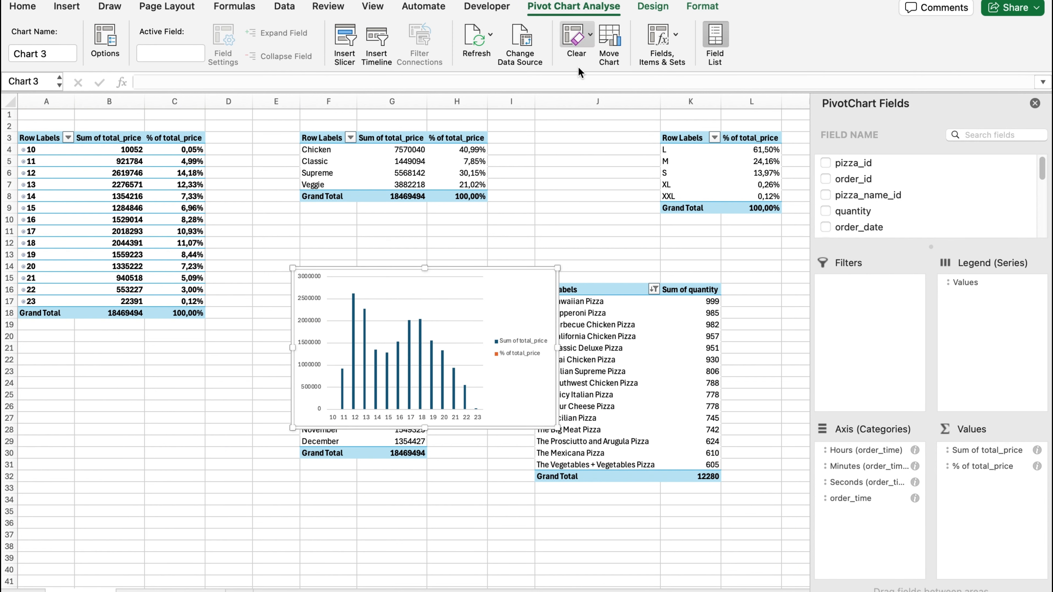
pyautogui.moveTo(464, 274); pyautogui.dragTo(352, 268)
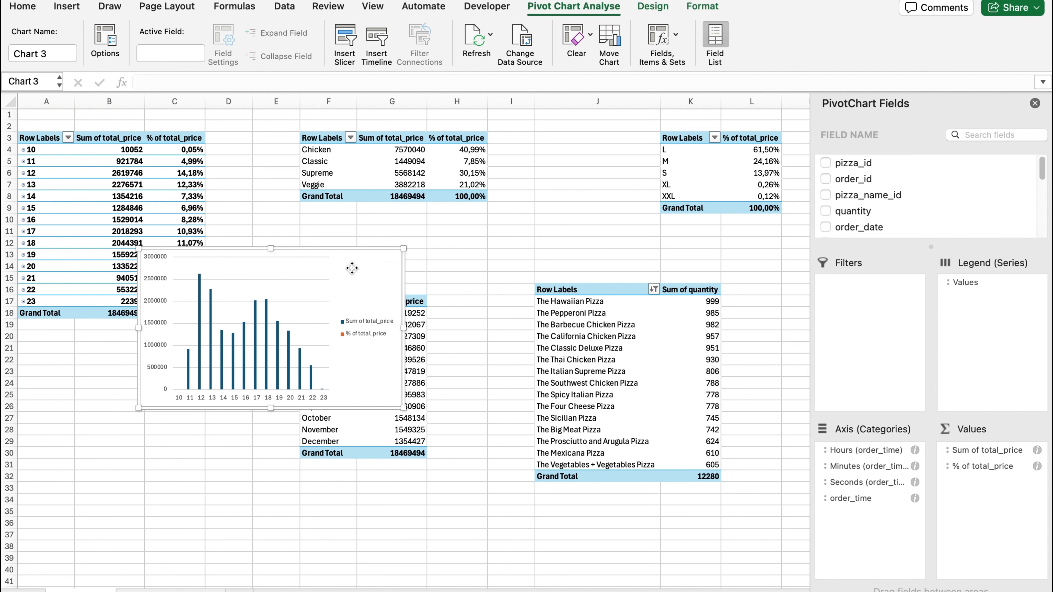
# Change the hourly chart to a combo of clustered columns with % of total_price as a line on the secondary axis, and reposition it.
pyautogui.rightClick(372, 277)
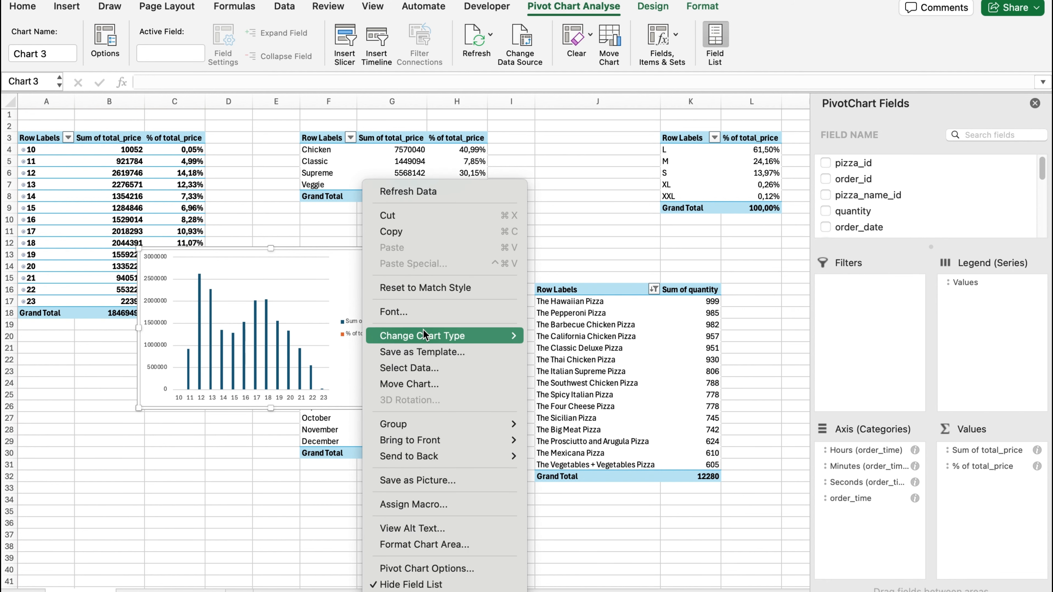
pyautogui.moveTo(424, 332)
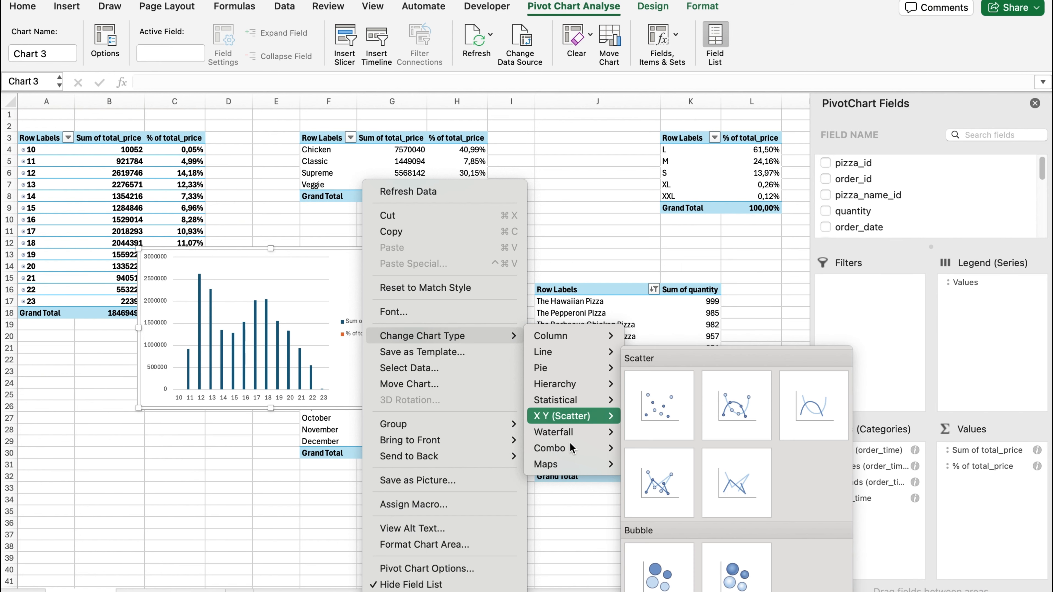
pyautogui.moveTo(552, 448)
pyautogui.click(738, 488)
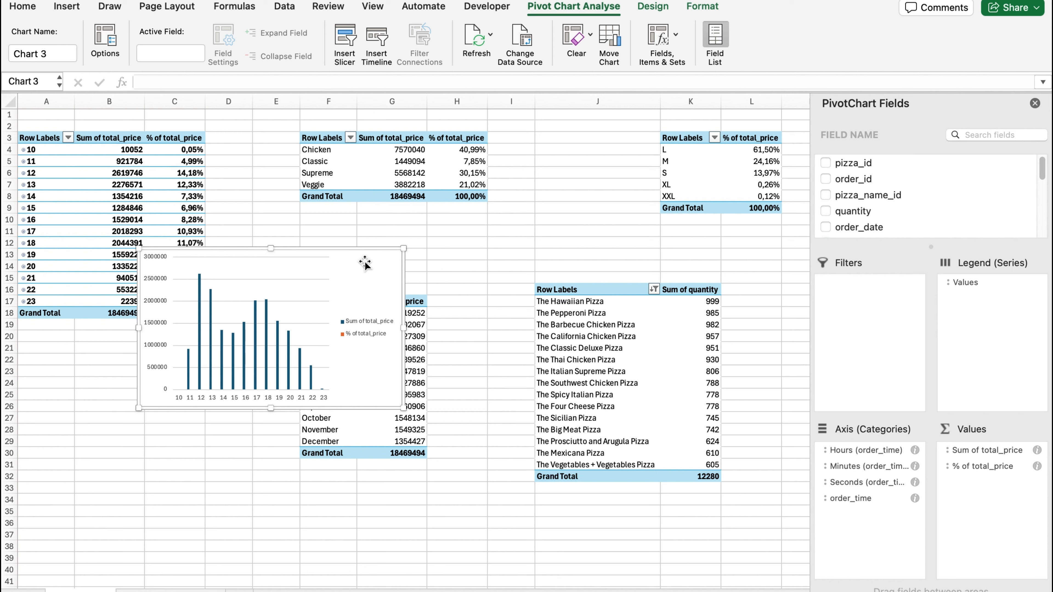
pyautogui.moveTo(367, 264); pyautogui.dragTo(516, 254)
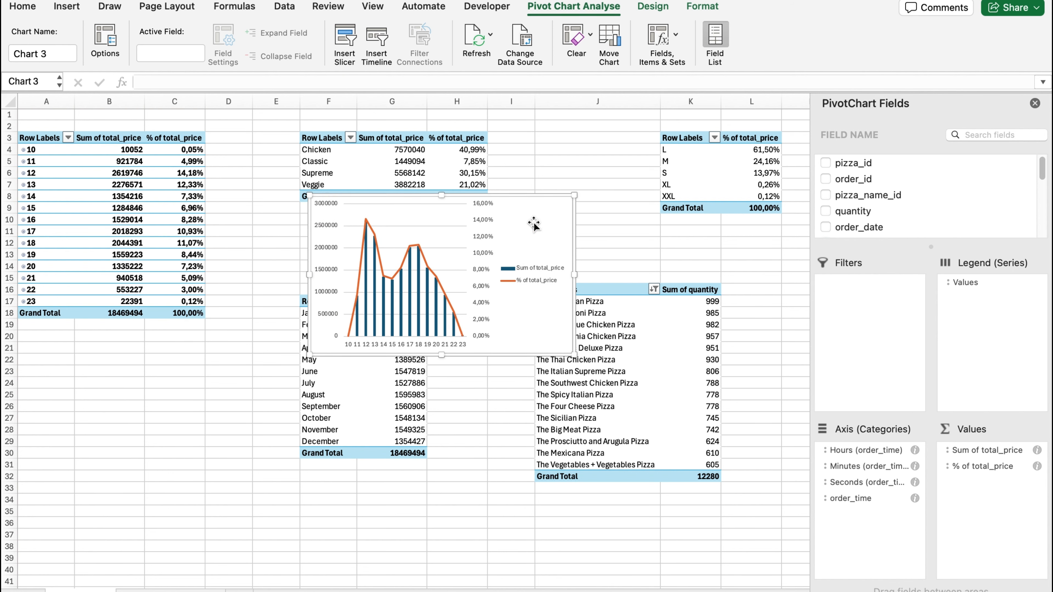
pyautogui.moveTo(538, 209); pyautogui.dragTo(344, 247)
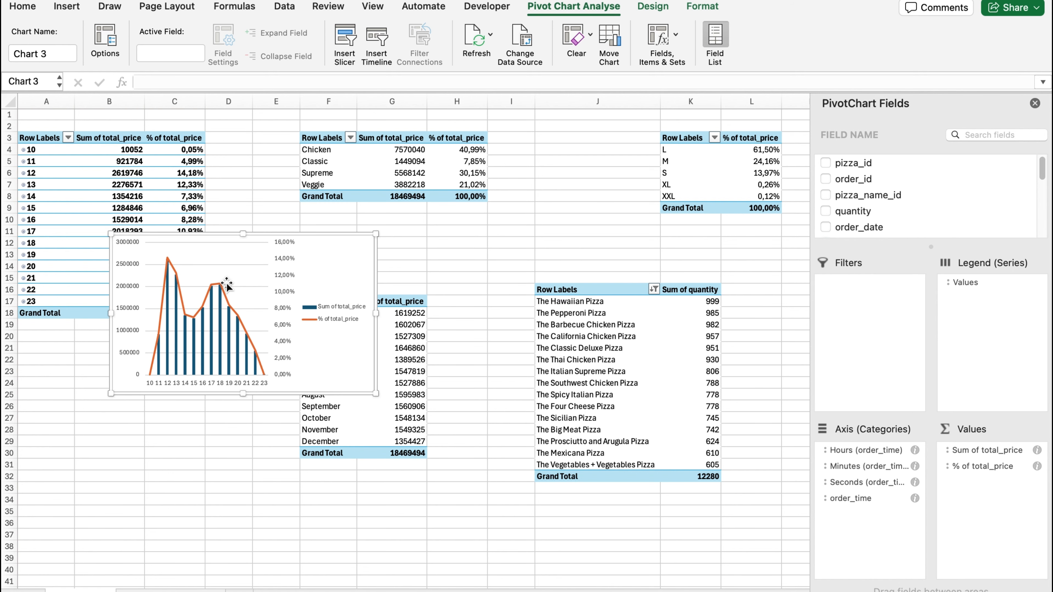
# Add a chart title above the hourly combo chart.
pyautogui.click(666, 11)
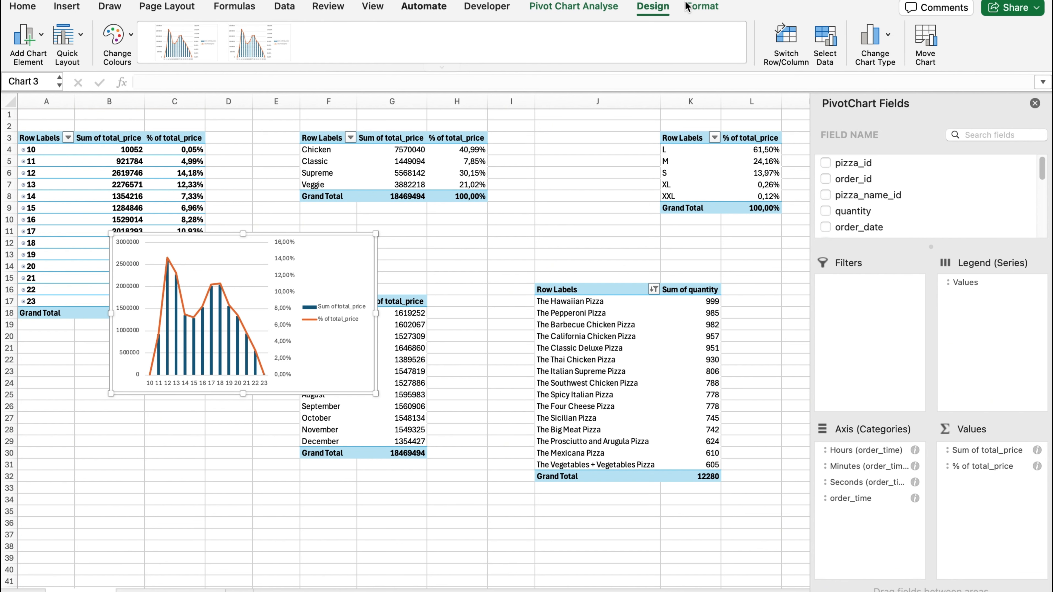
pyautogui.click(30, 38)
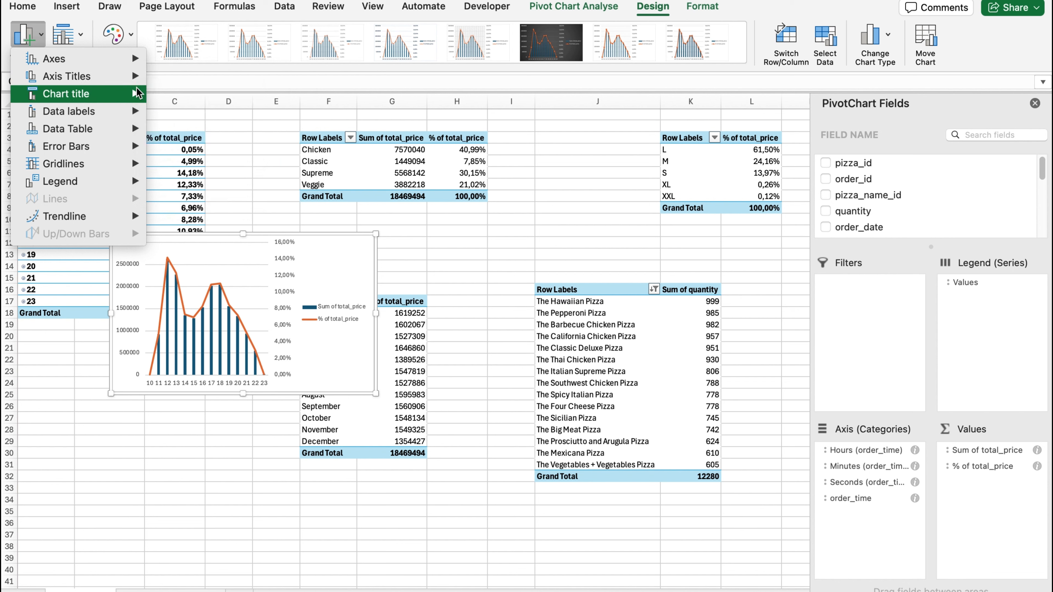
pyautogui.click(199, 135)
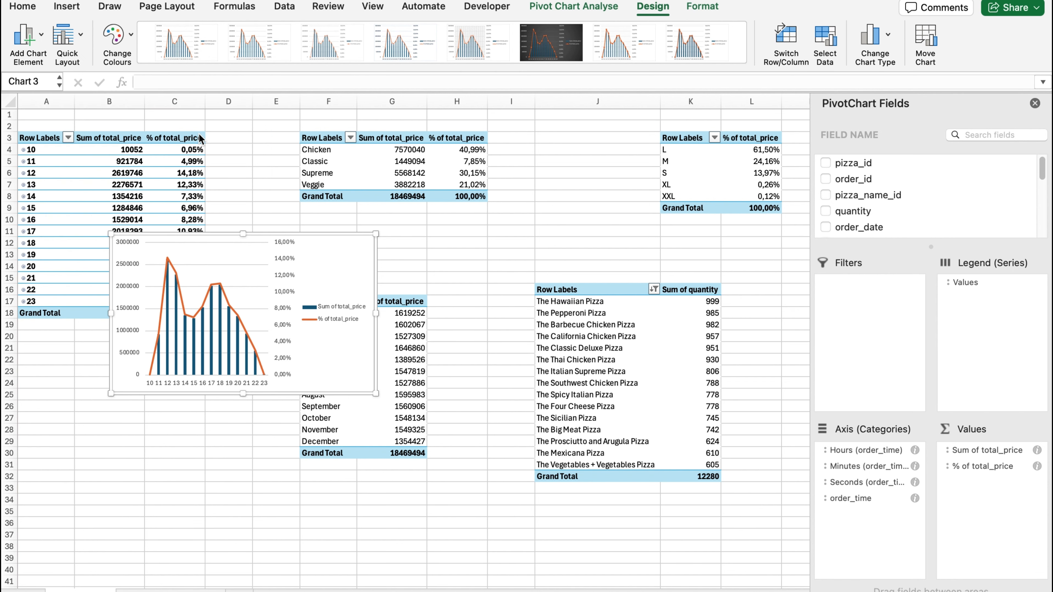
# Add Inside End data labels to the hourly chart and widen it to about column K.
pyautogui.click(33, 49)
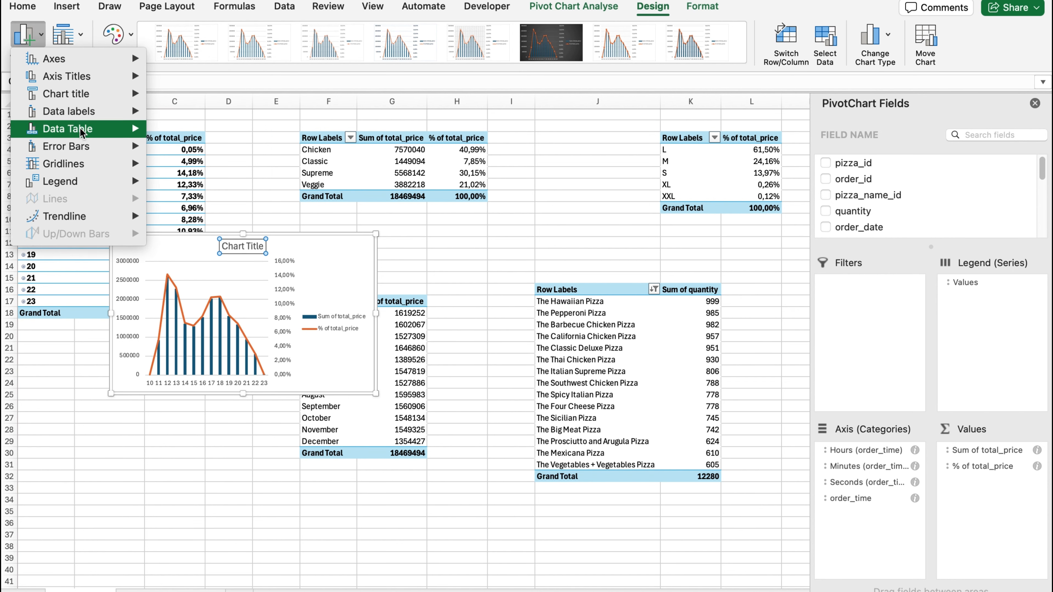
pyautogui.moveTo(85, 163)
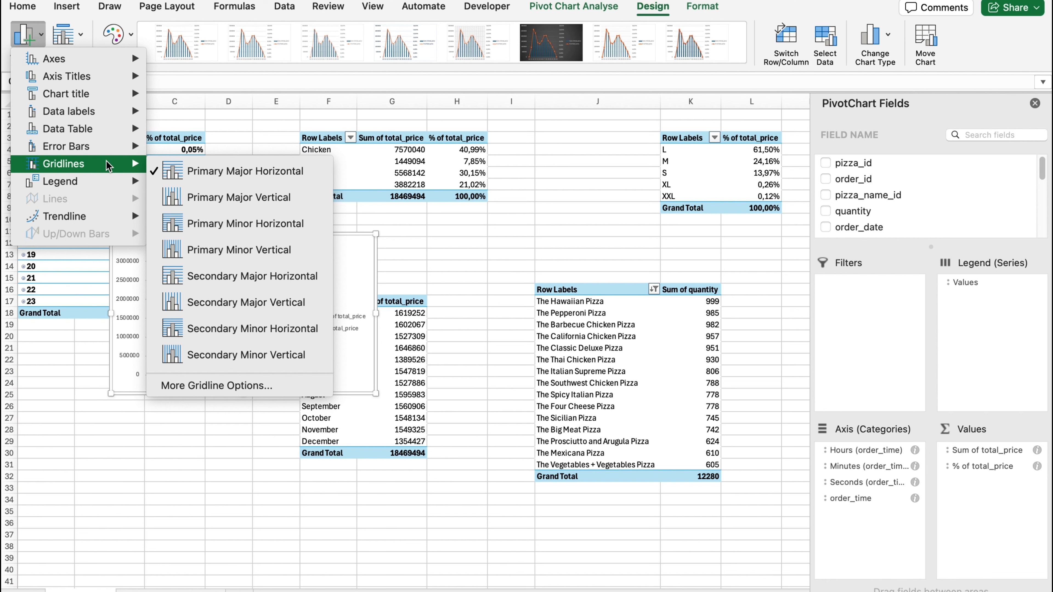
pyautogui.moveTo(128, 116)
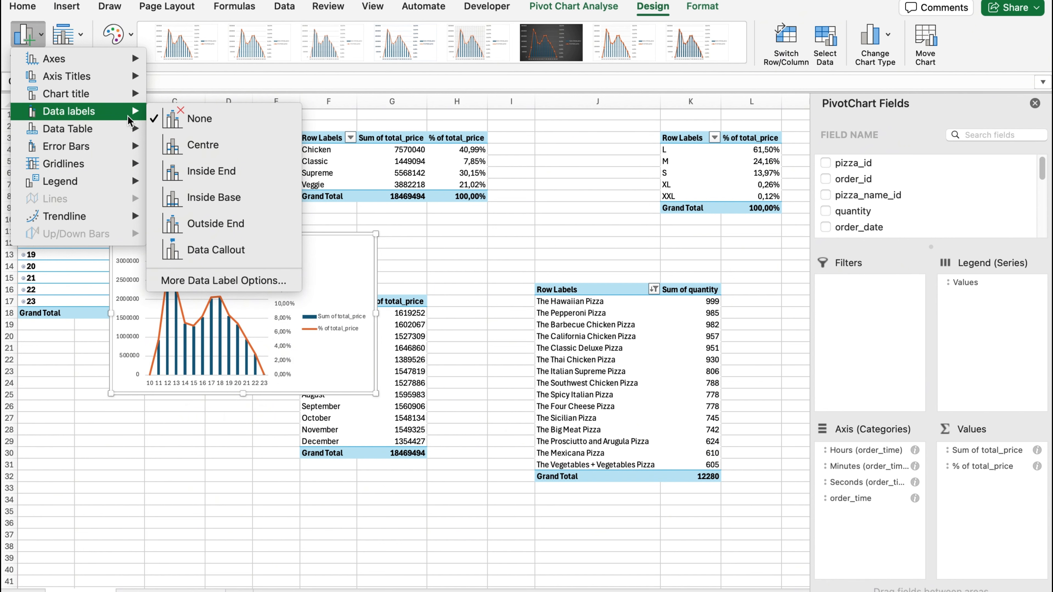
pyautogui.click(210, 182)
pyautogui.moveTo(379, 394); pyautogui.dragTo(705, 395)
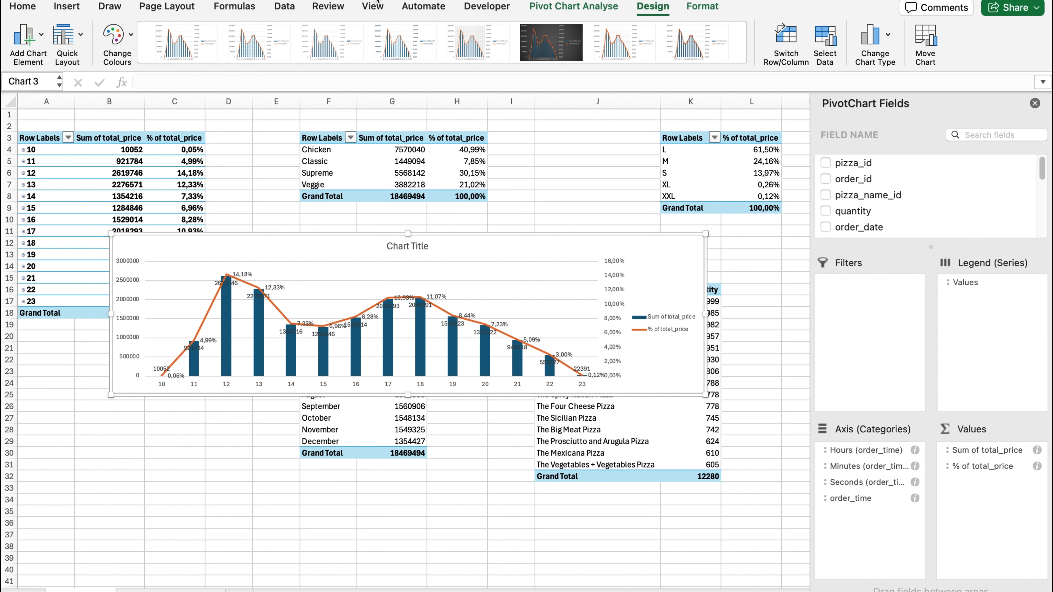
# Rotate the text of the Sum of total_price column data labels by 270°.
pyautogui.click(362, 327)
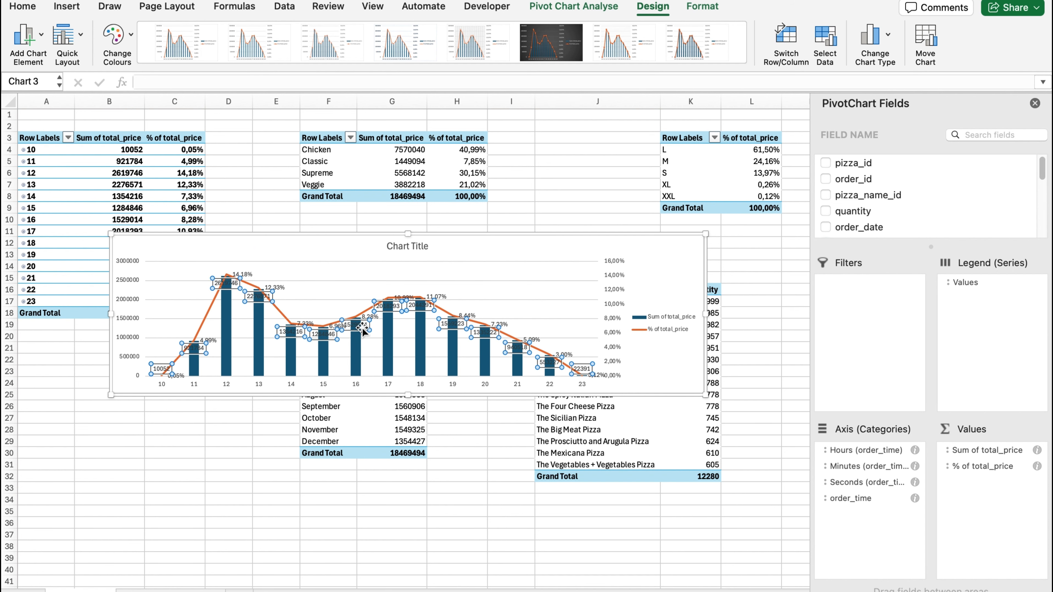
pyautogui.doubleClick(363, 327)
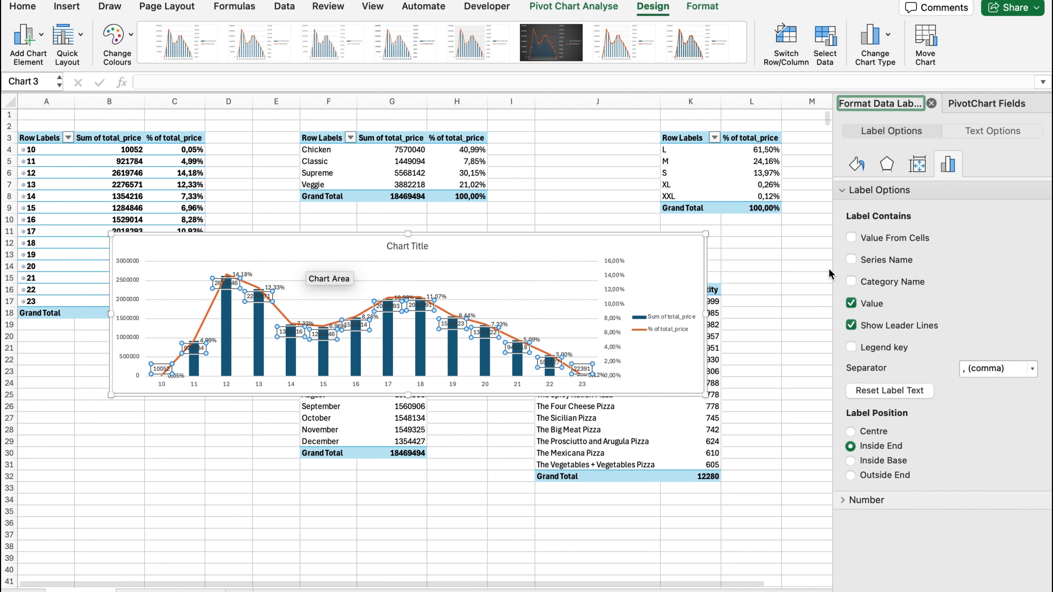
pyautogui.click(918, 166)
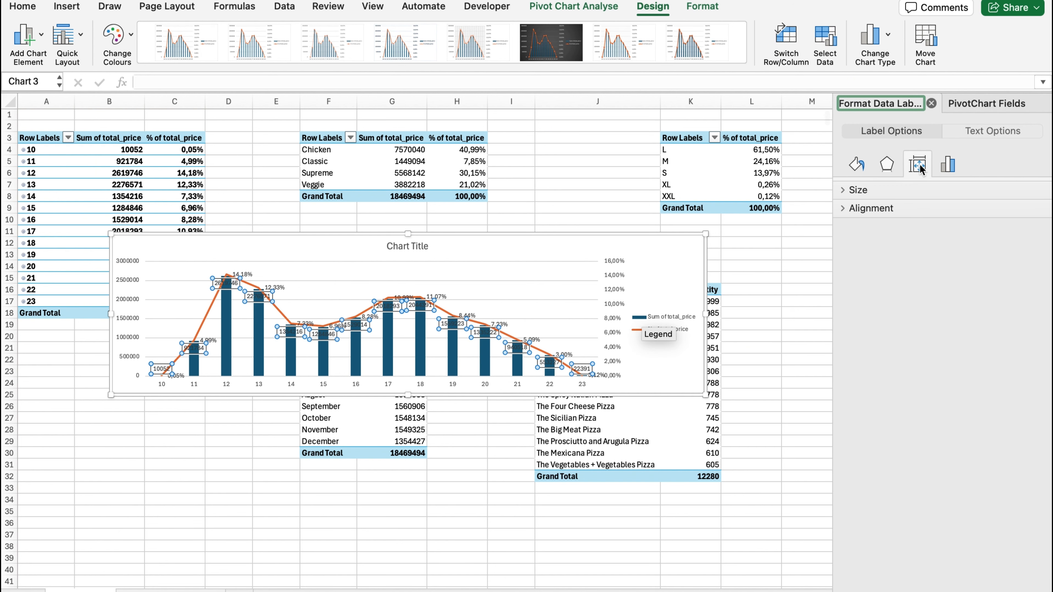
pyautogui.click(847, 208)
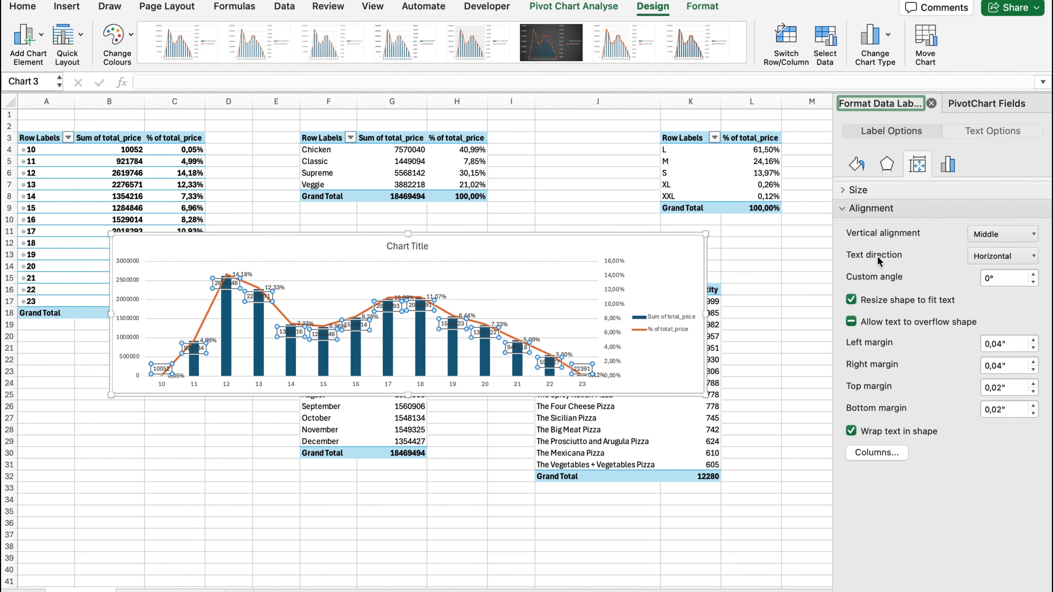
pyautogui.click(1009, 256)
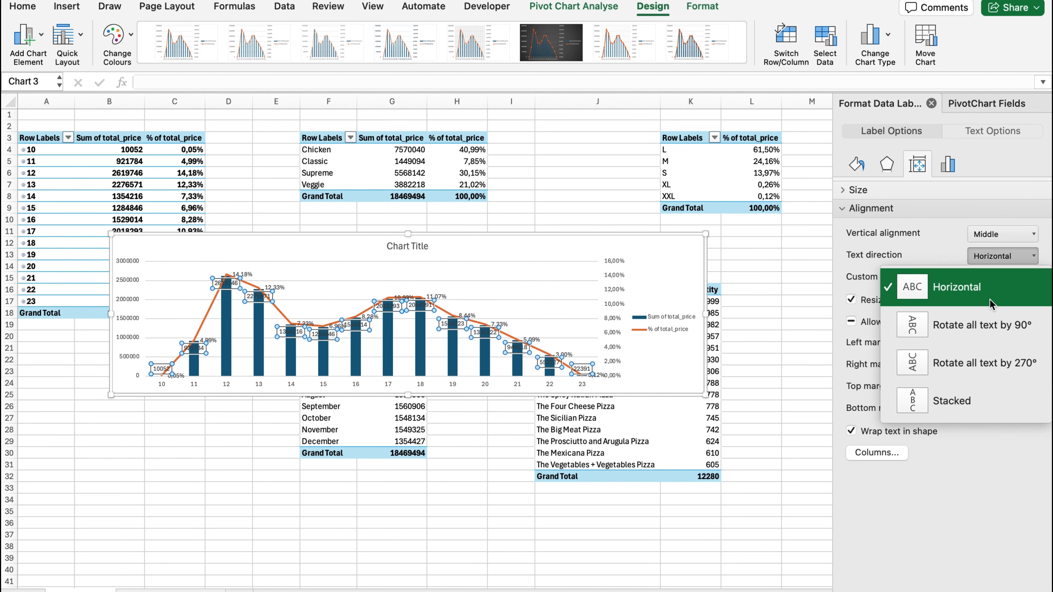
pyautogui.click(952, 365)
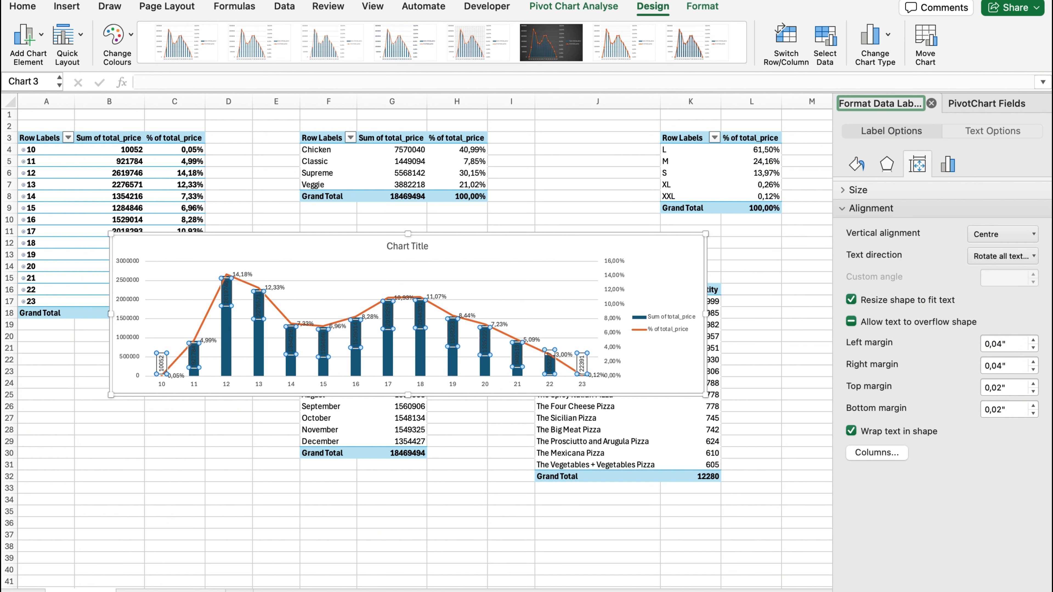
# Set the font colour of the Sum of total_price column data labels to white.
pyautogui.click(67, 6)
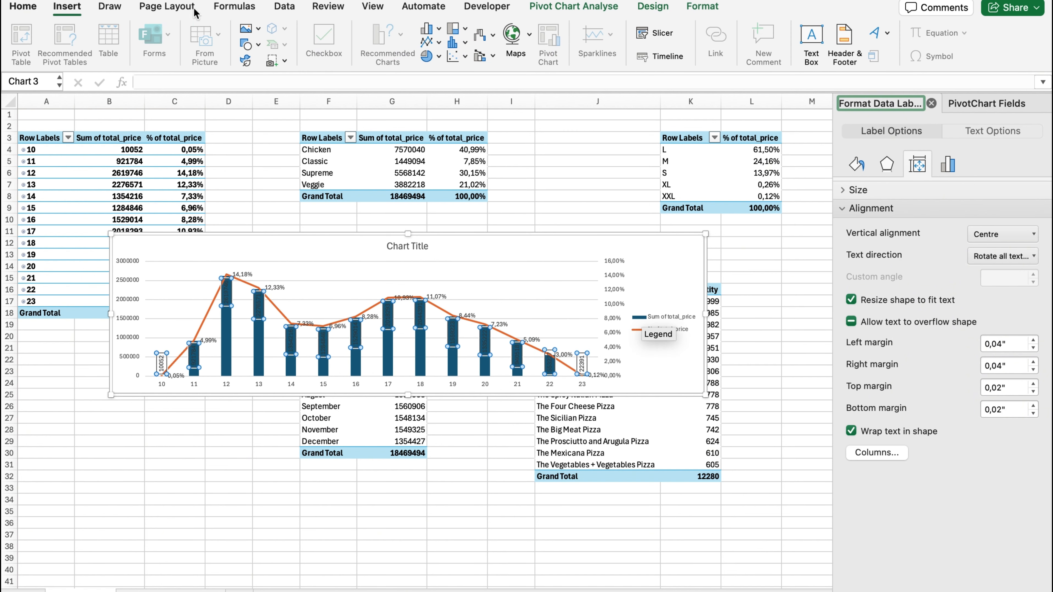
pyautogui.click(250, 56)
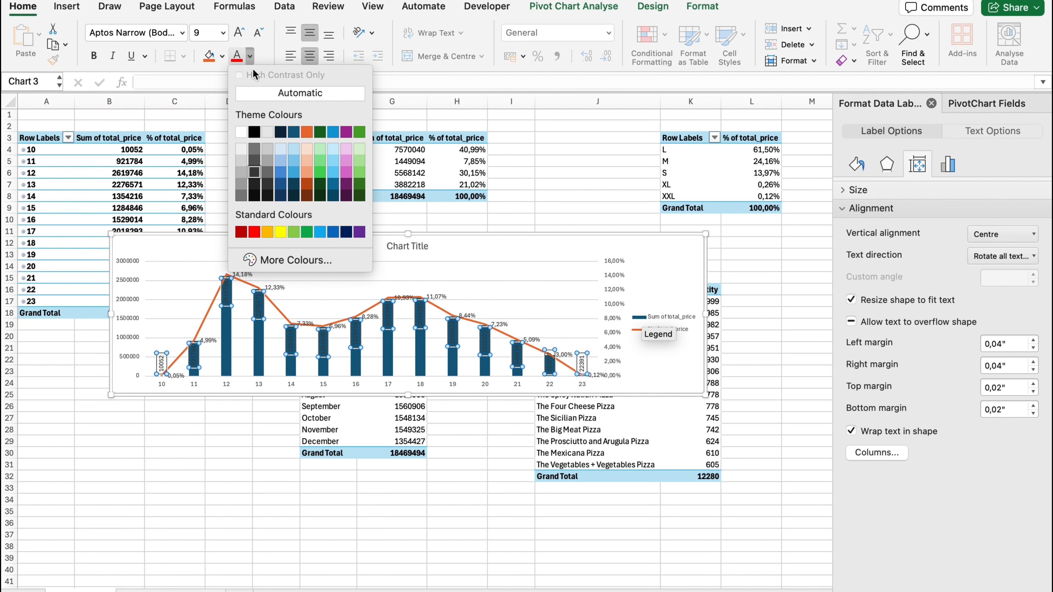
pyautogui.click(240, 132)
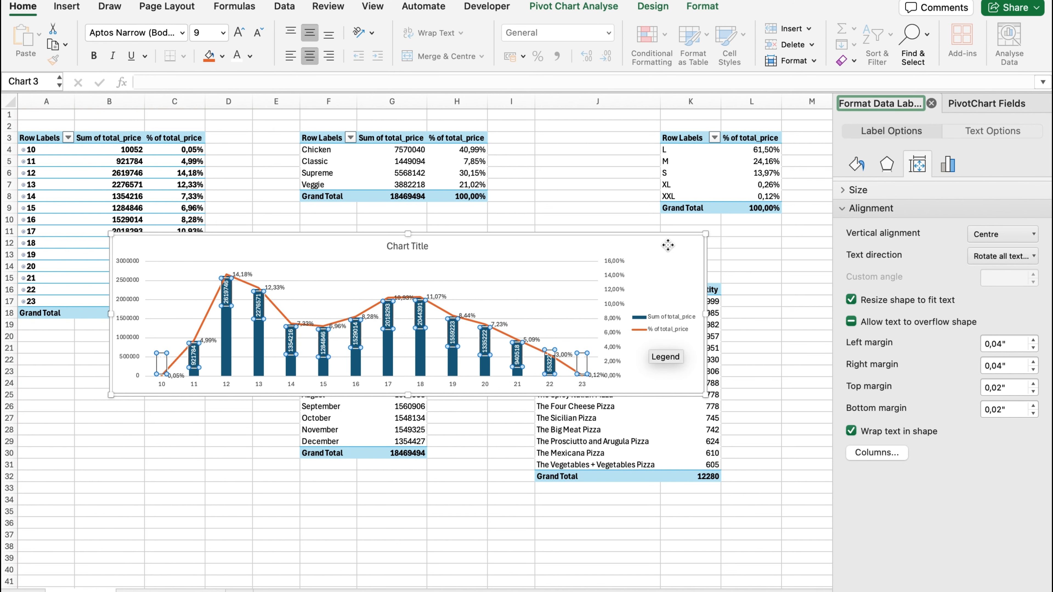
# Place the hourly chart's legend at the bottom and change the chart title to "Hourly total price and % of total price".
pyautogui.click(653, 6)
pyautogui.click(25, 34)
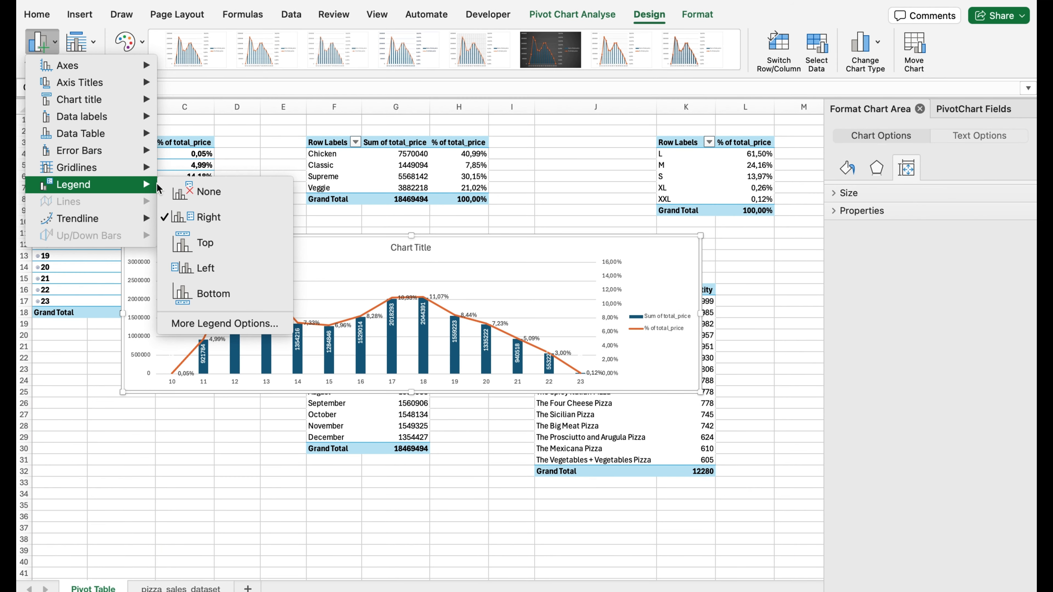
pyautogui.click(231, 297)
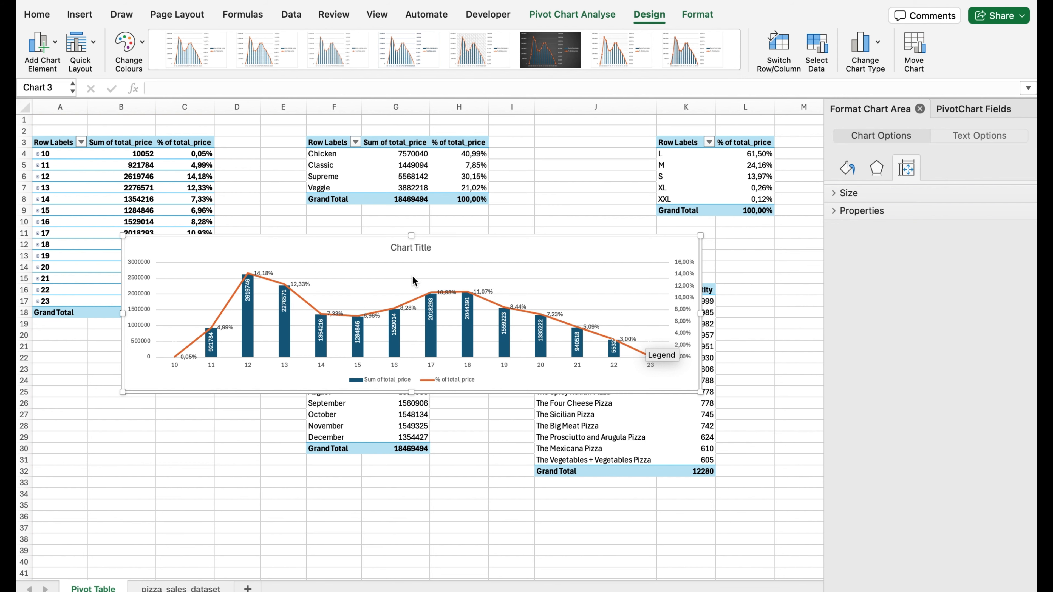
pyautogui.click(417, 247)
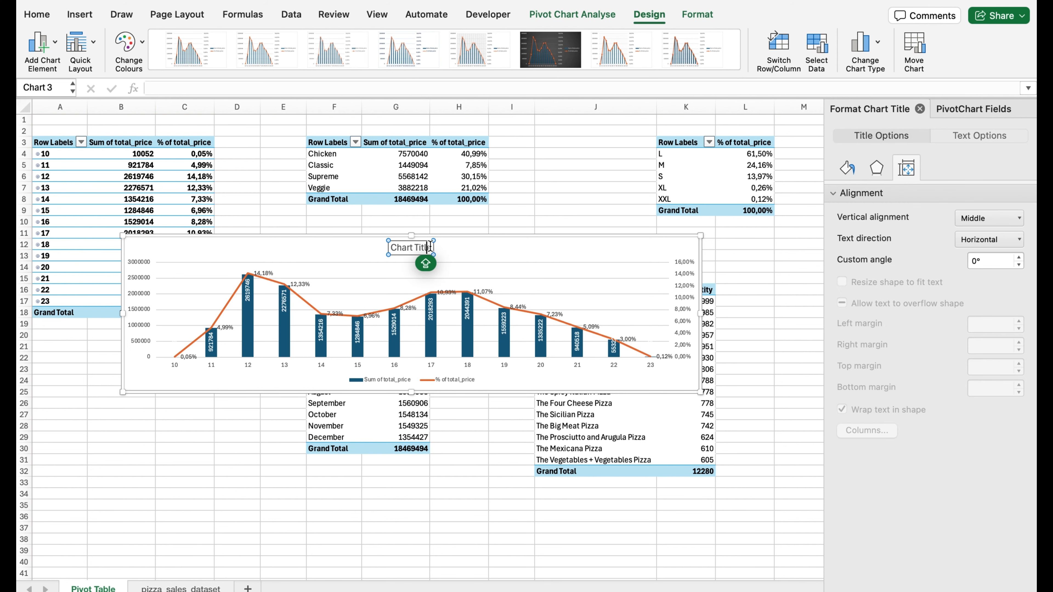
pyautogui.write('Hourly total price and % of total price')
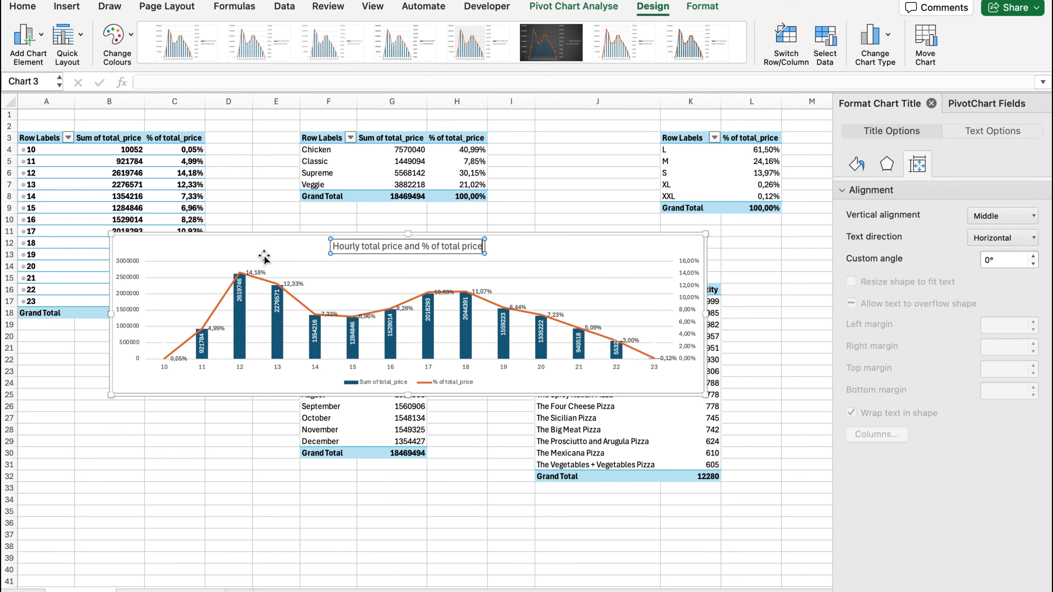
# Enlarge the hourly chart to about 12 rows taller and move it below the hourly pivot table, starting around cell A22.
pyautogui.click(273, 255)
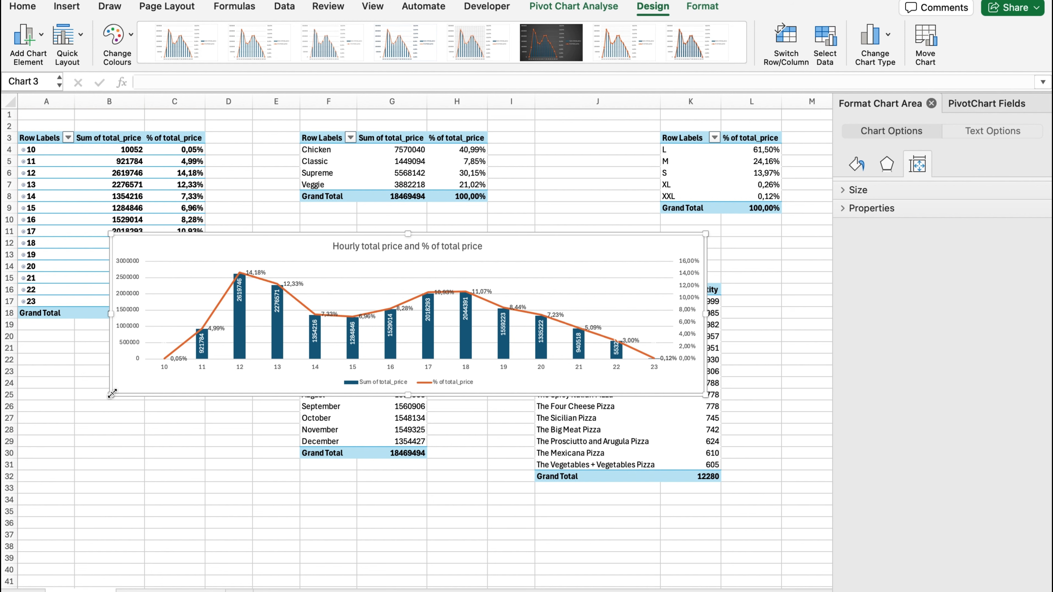
pyautogui.moveTo(112, 393); pyautogui.dragTo(60, 496)
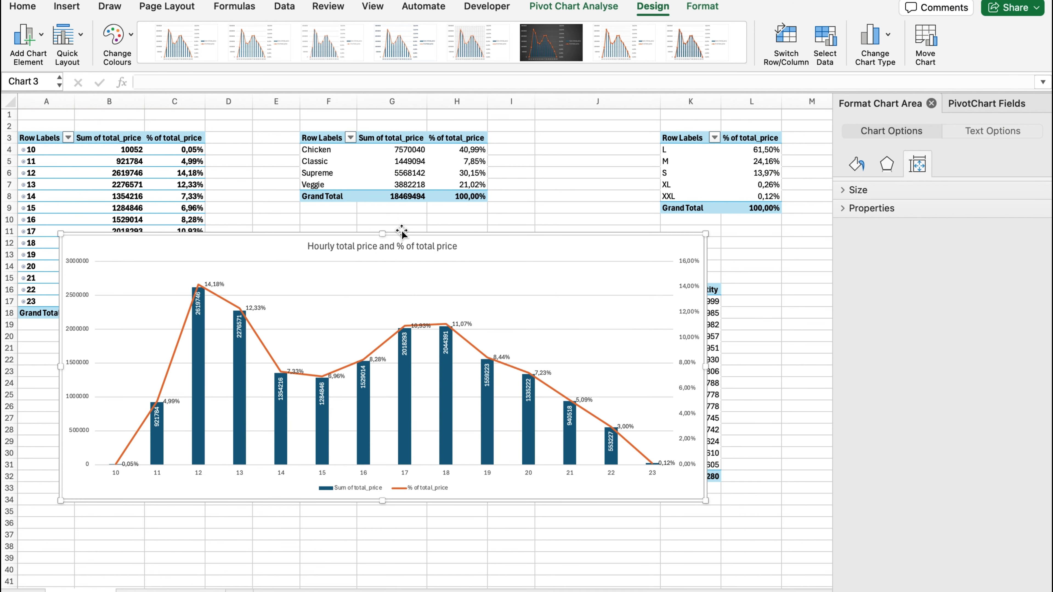
pyautogui.moveTo(499, 246); pyautogui.dragTo(431, 371)
pyautogui.press('Escape')
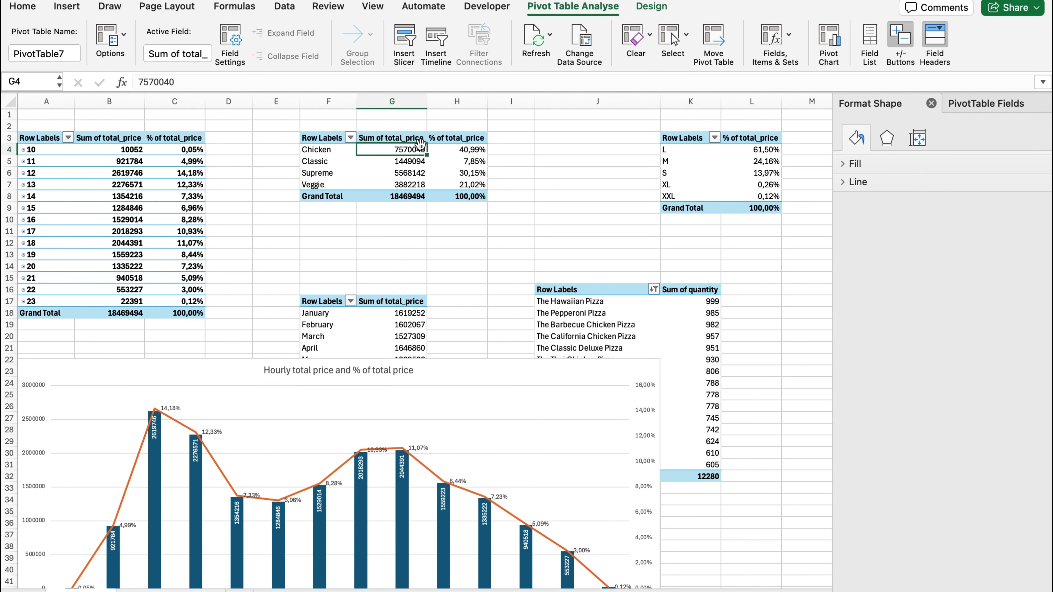
# Insert a pivot chart from the pizza category pivot table and move it away from the hourly chart.
pyautogui.click(826, 37)
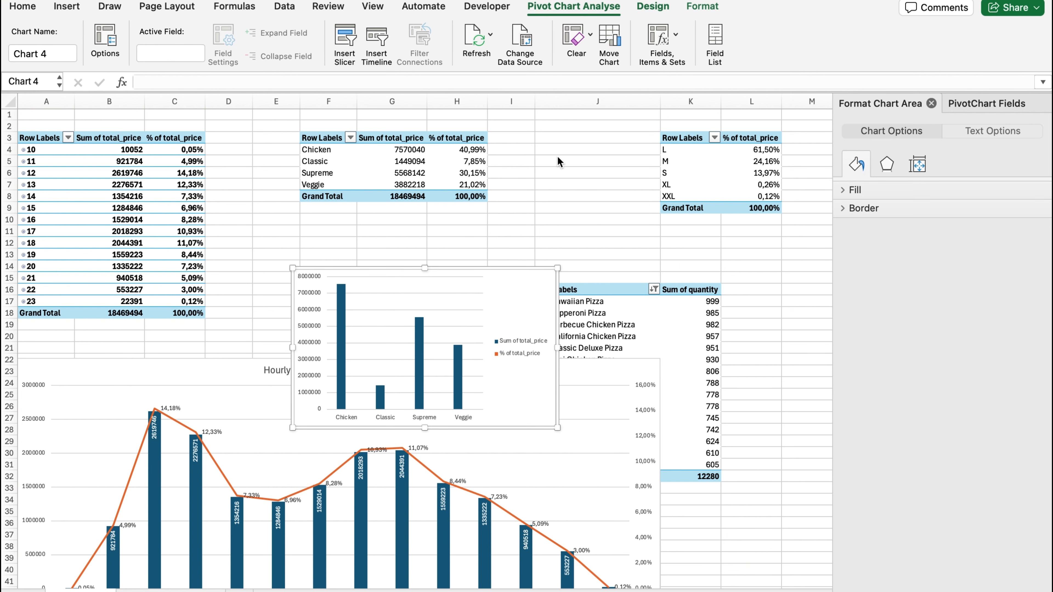
pyautogui.moveTo(519, 286); pyautogui.dragTo(645, 210)
pyautogui.click(653, 6)
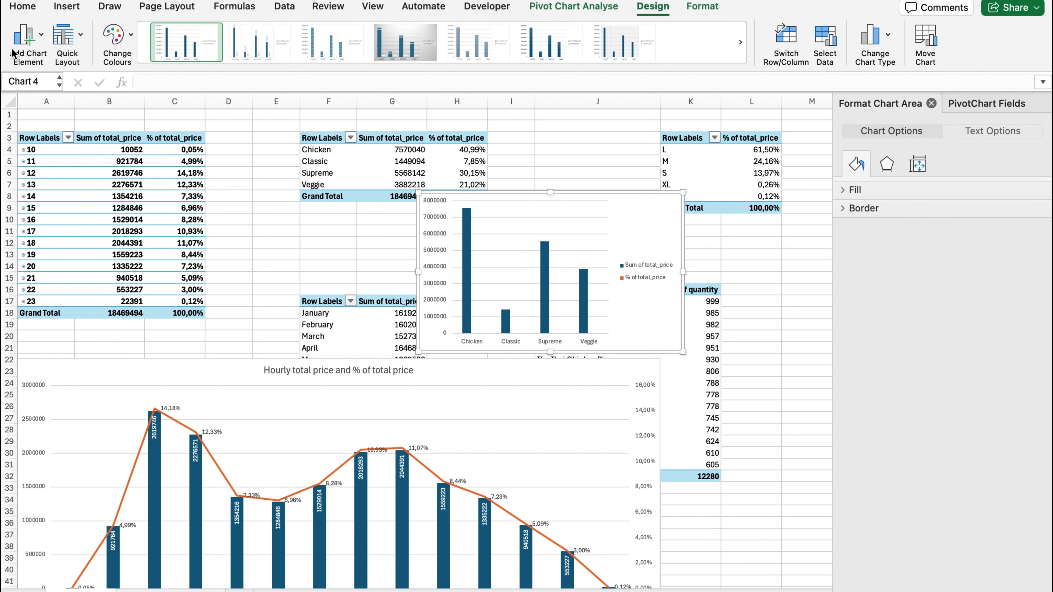
# Add a chart title above the category chart and place its legend at the bottom.
pyautogui.click(38, 43)
pyautogui.moveTo(69, 76)
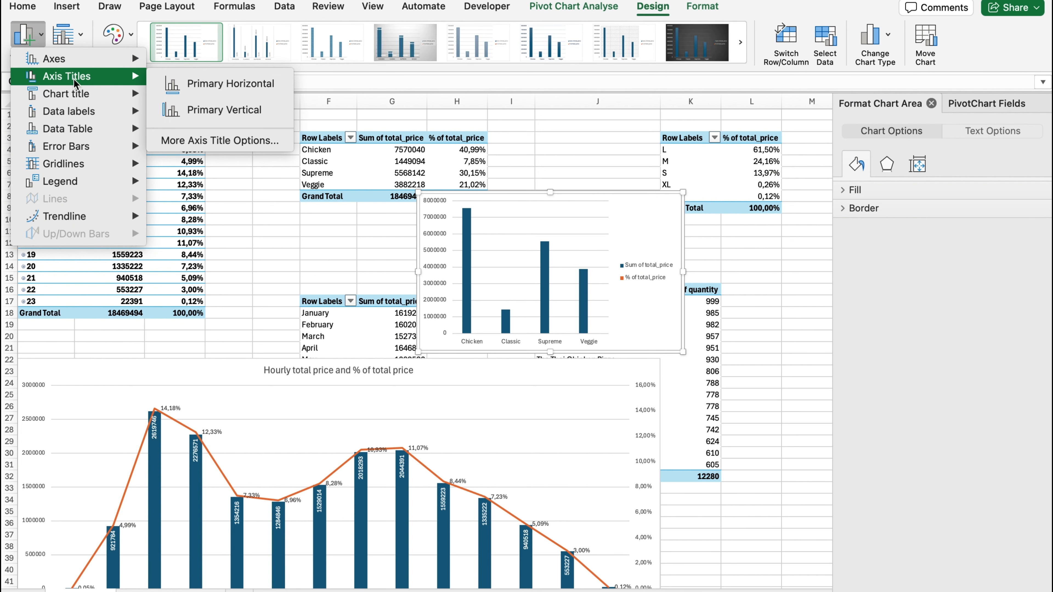
pyautogui.moveTo(77, 94)
pyautogui.click(204, 132)
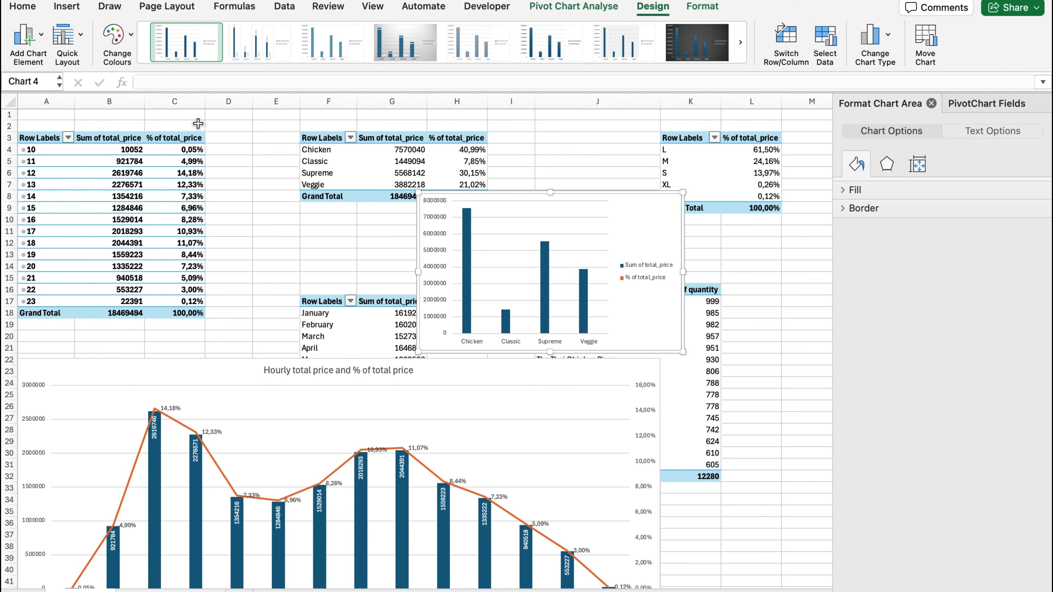
pyautogui.click(29, 38)
pyautogui.moveTo(64, 183)
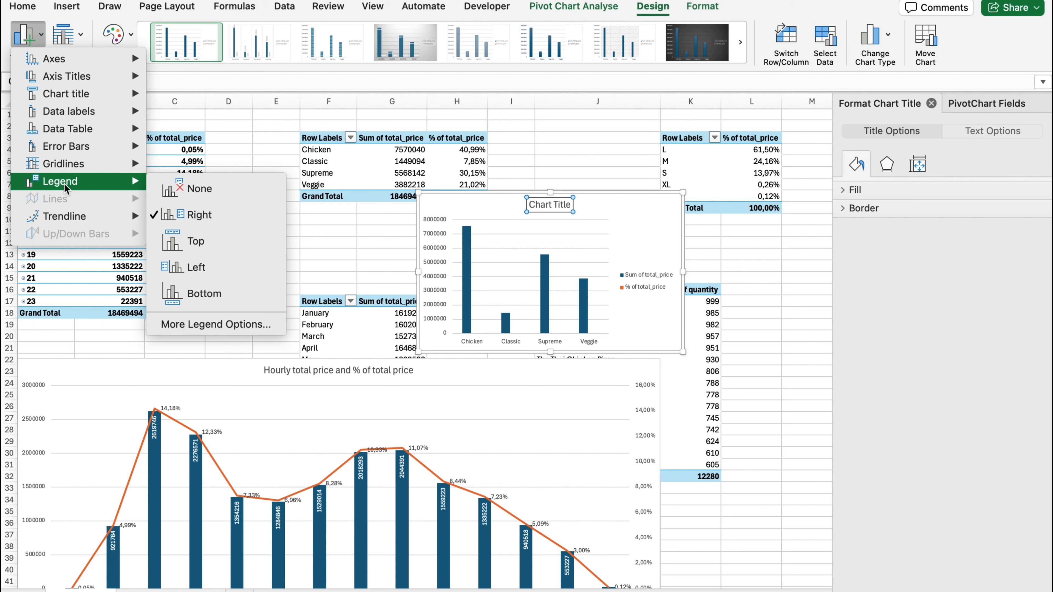
pyautogui.press('Escape')
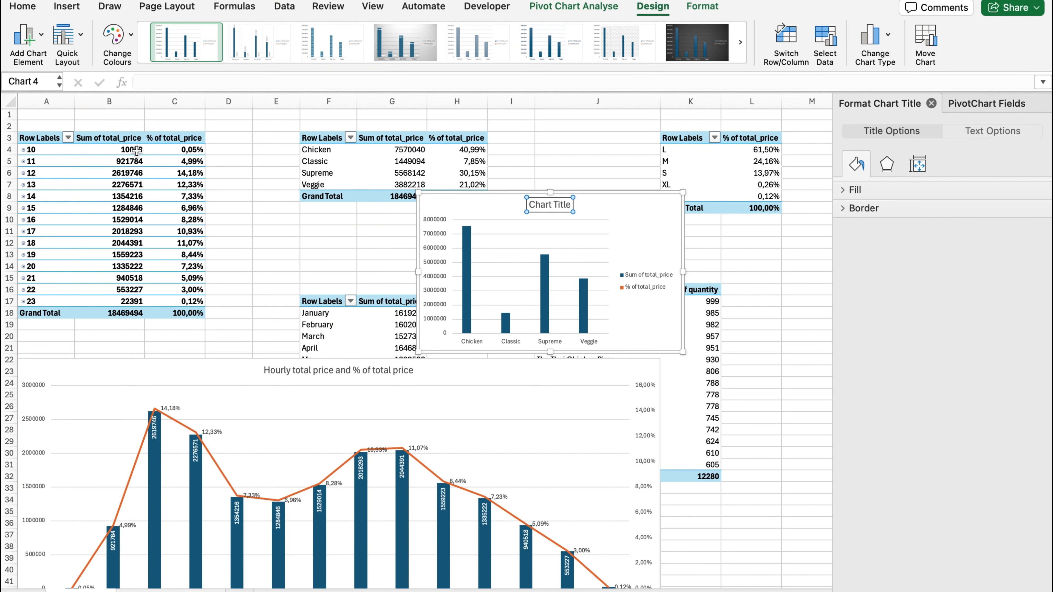
# Add Inside End data labels to the category chart, with the Sum of total_price labels rotated vertically.
pyautogui.click(44, 30)
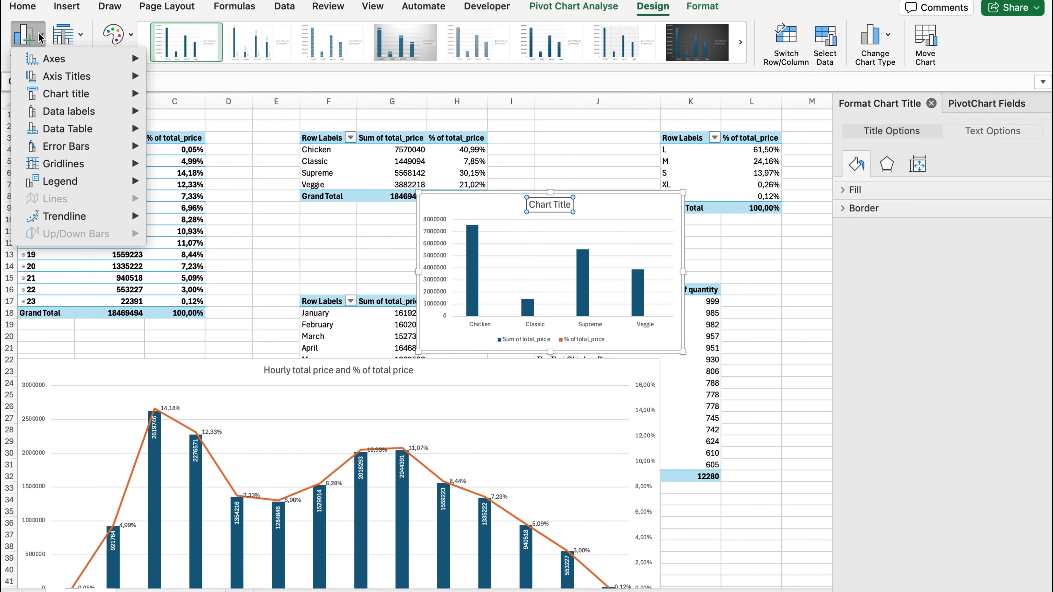
pyautogui.moveTo(73, 116)
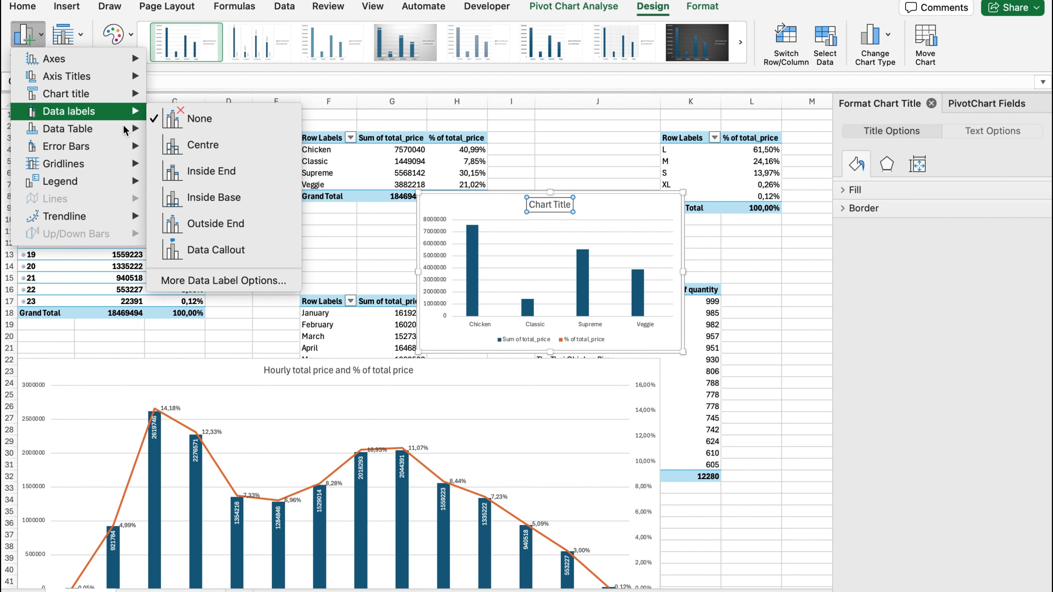
pyautogui.press('Escape')
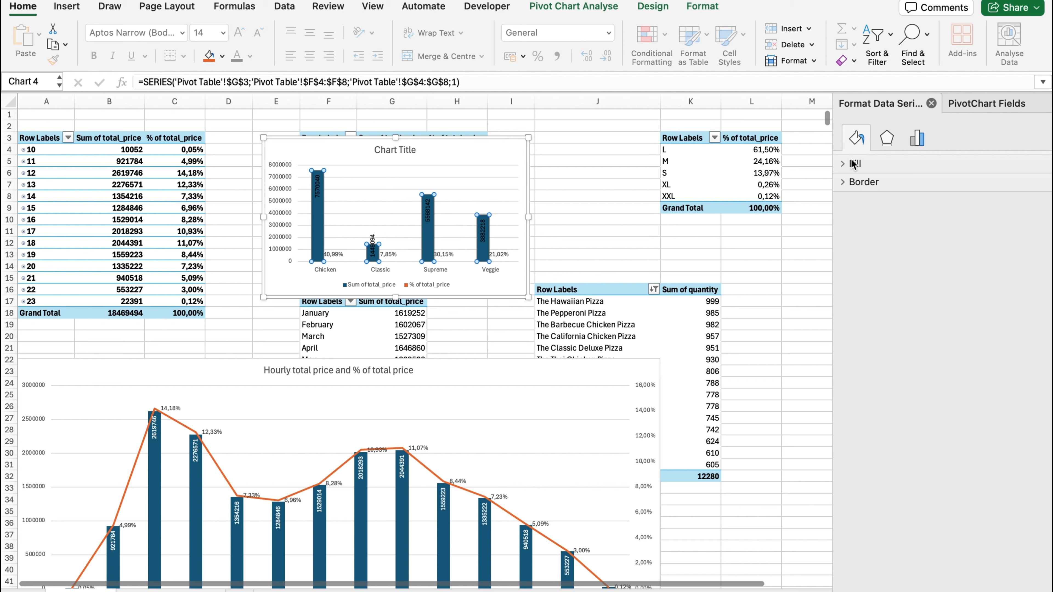
# Set the fill colour of the category chart's Sum of total_price columns to orange.
pyautogui.click(887, 137)
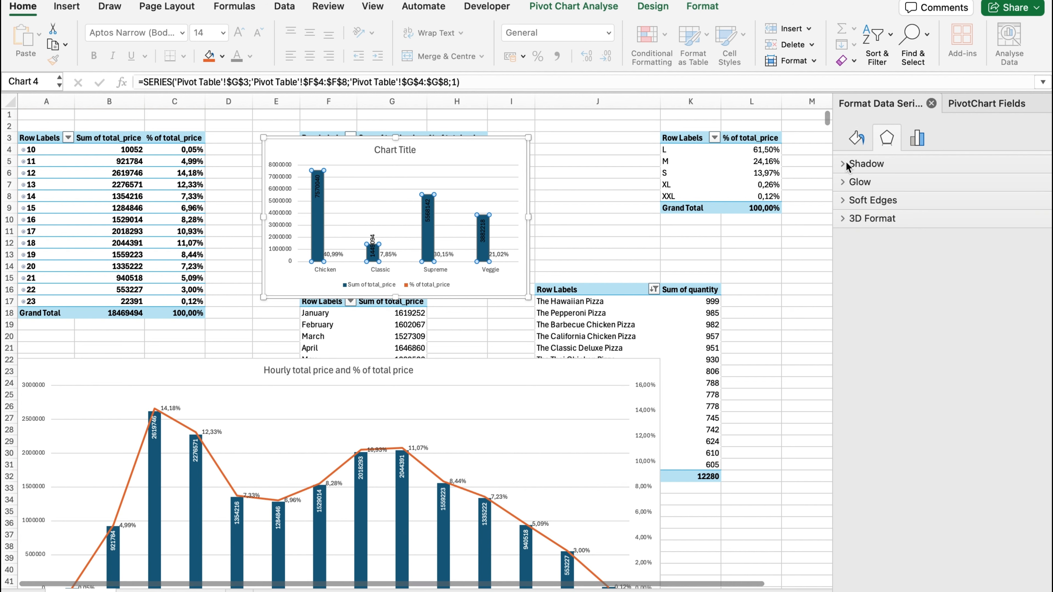
pyautogui.click(848, 167)
pyautogui.click(423, 159)
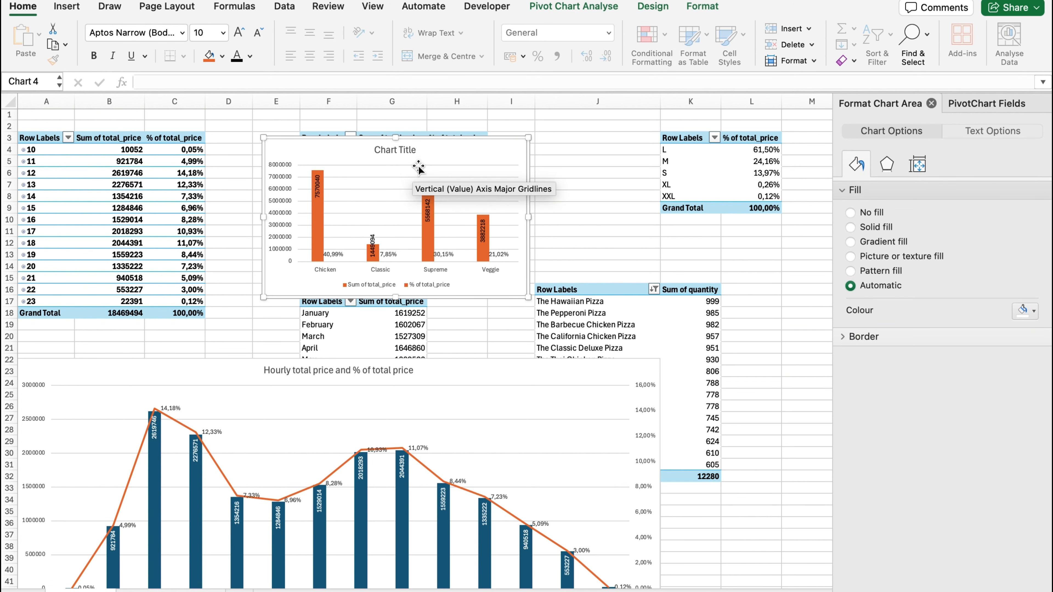
# Change the category chart to a Combo chart with % of total_price as a line on the secondary axis.
pyautogui.rightClick(489, 158)
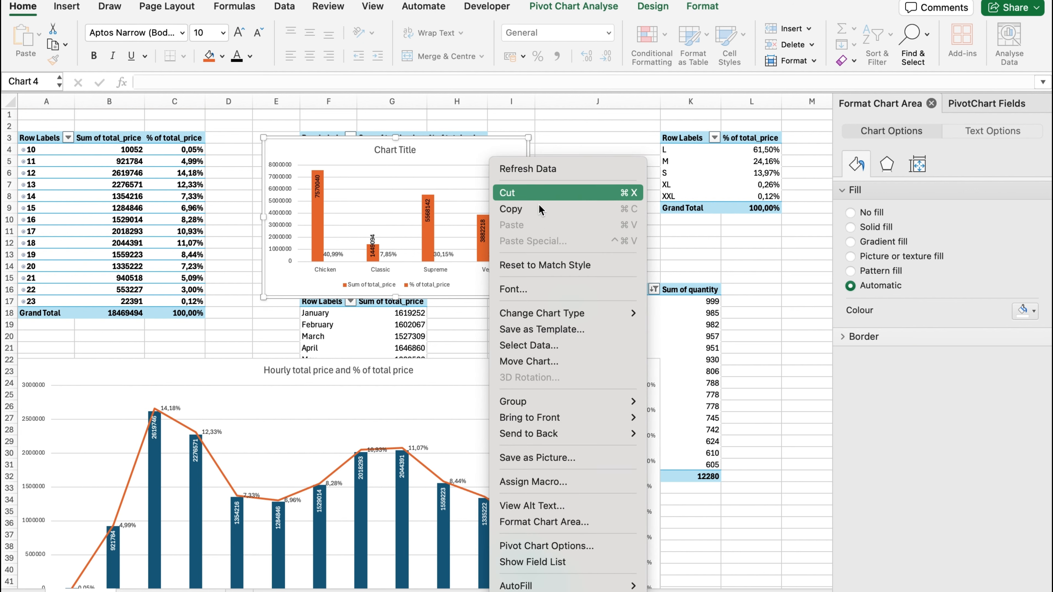
pyautogui.moveTo(577, 317)
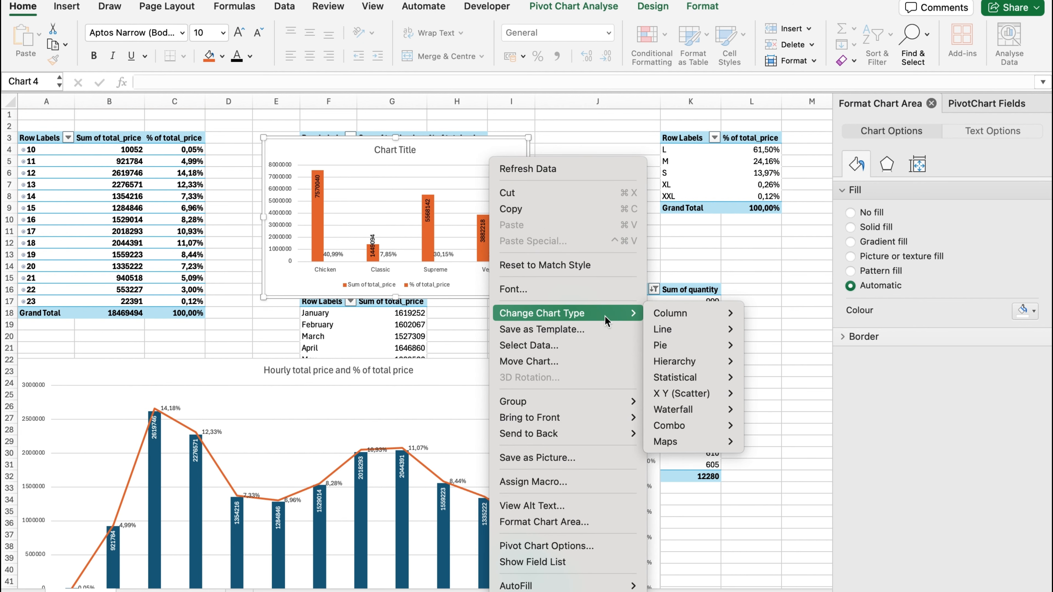
pyautogui.moveTo(681, 427)
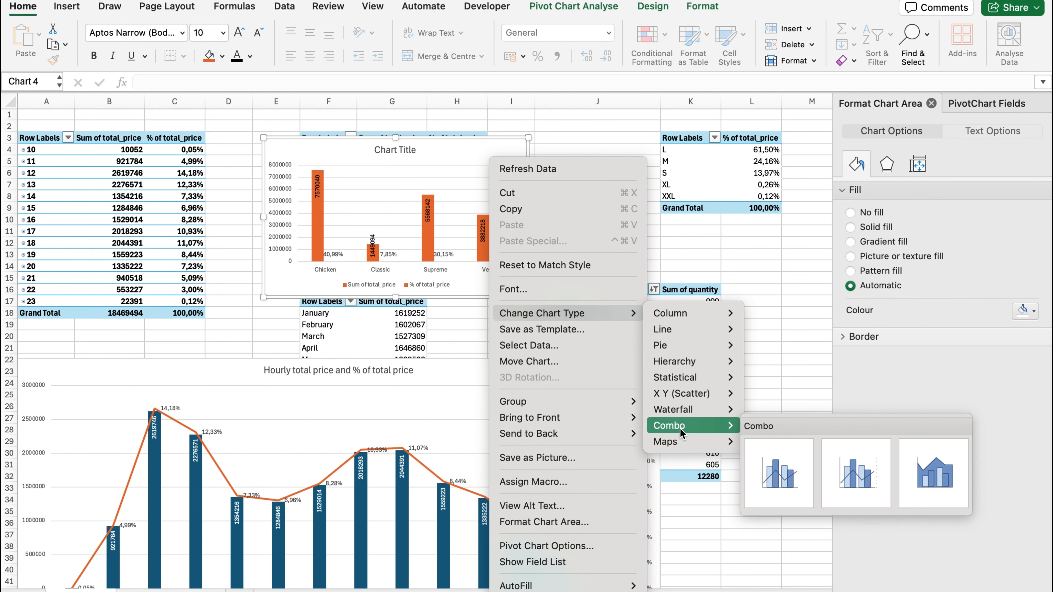
pyautogui.click(875, 477)
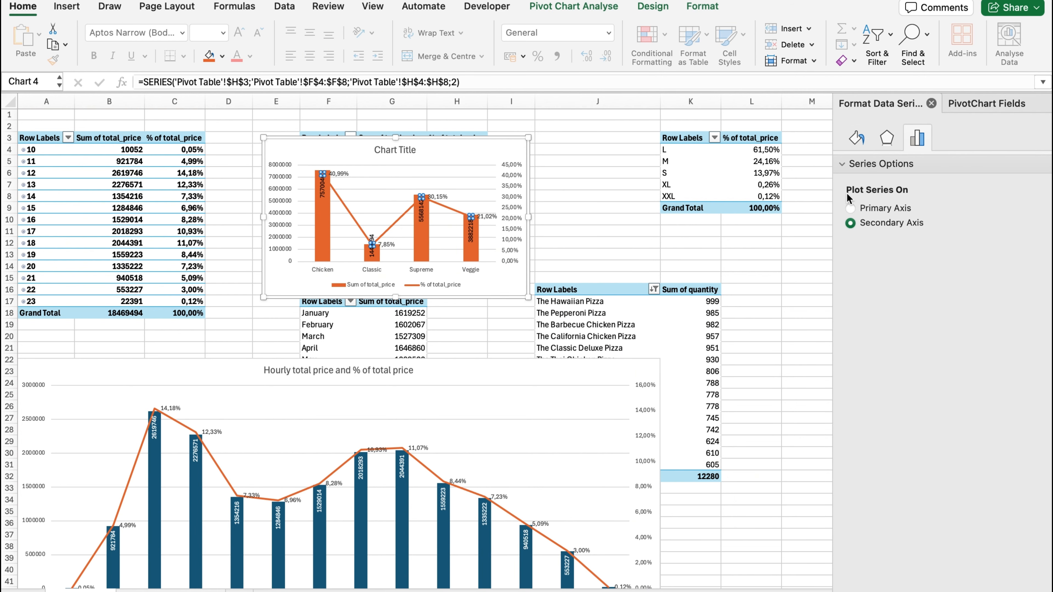
# Set the colour of the category chart's % of total_price line to dark green.
pyautogui.click(855, 140)
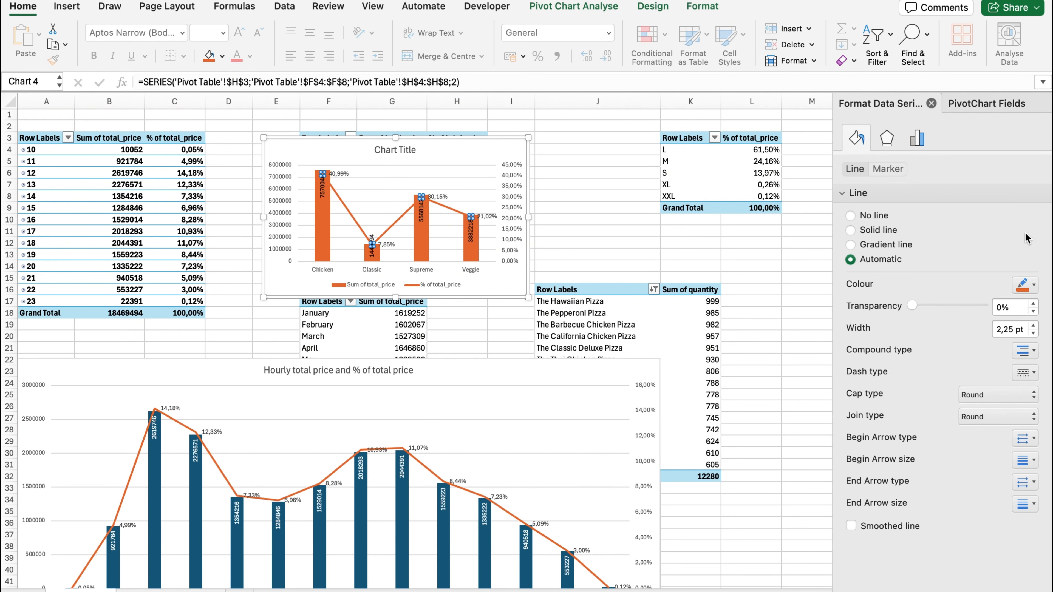
pyautogui.click(1031, 290)
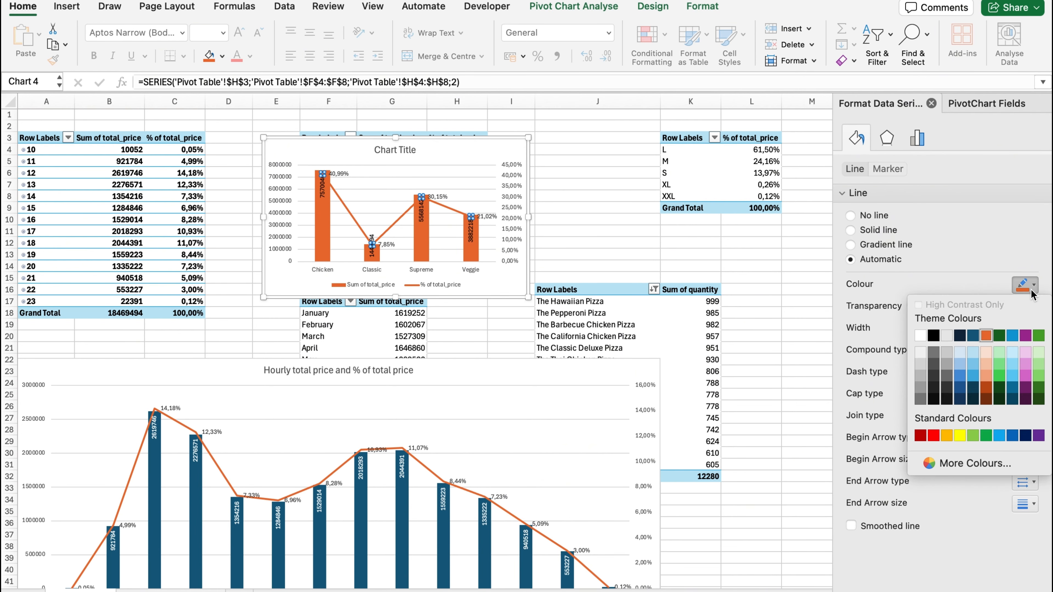
pyautogui.click(1000, 335)
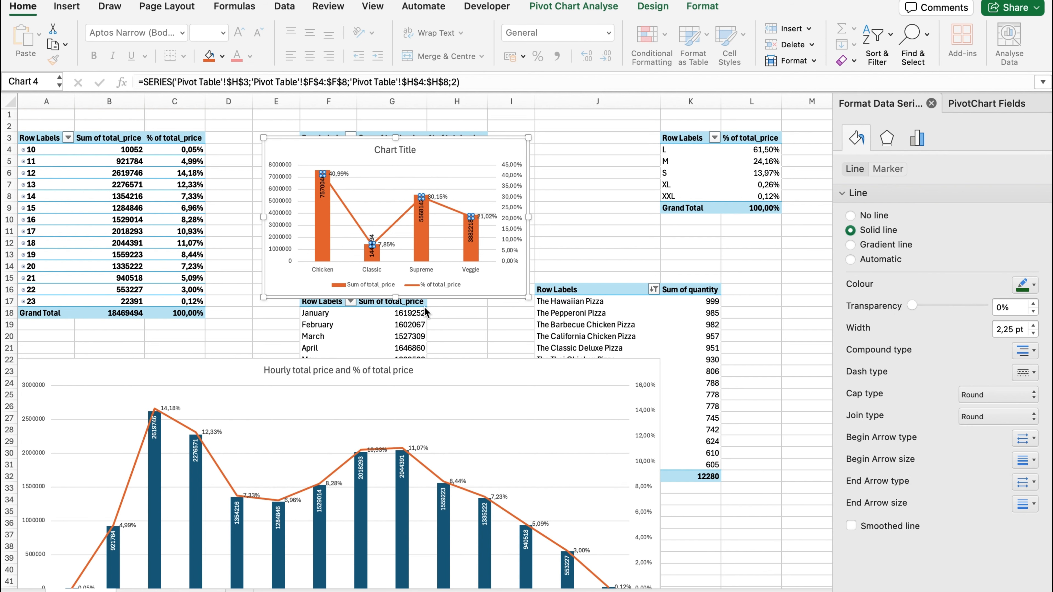
pyautogui.click(567, 138)
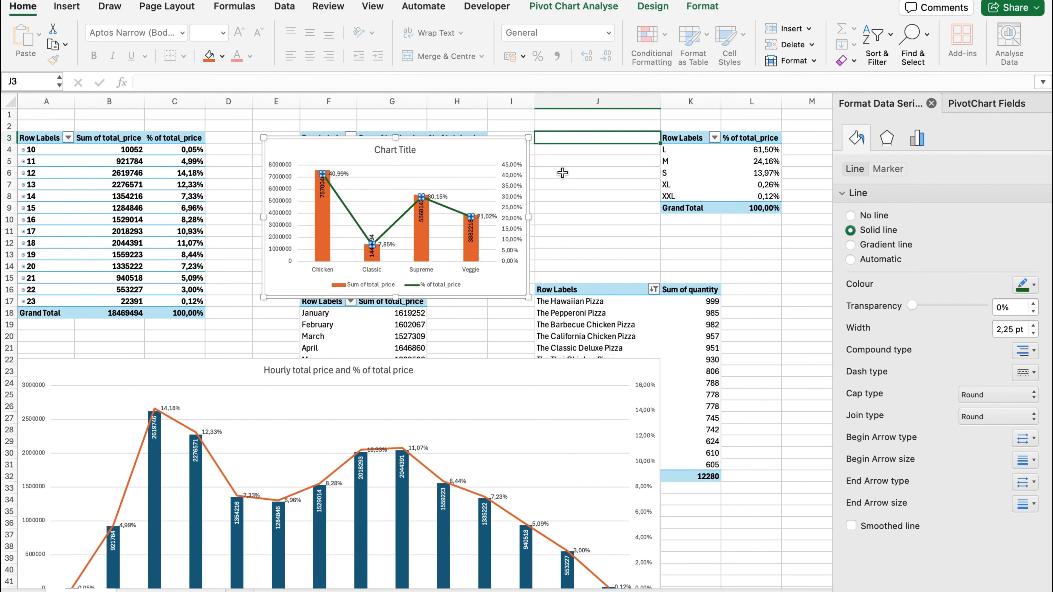
# Insert a pivot chart from the pizza size pivot table with the L to XXL percentages.
pyautogui.click(704, 170)
pyautogui.click(727, 180)
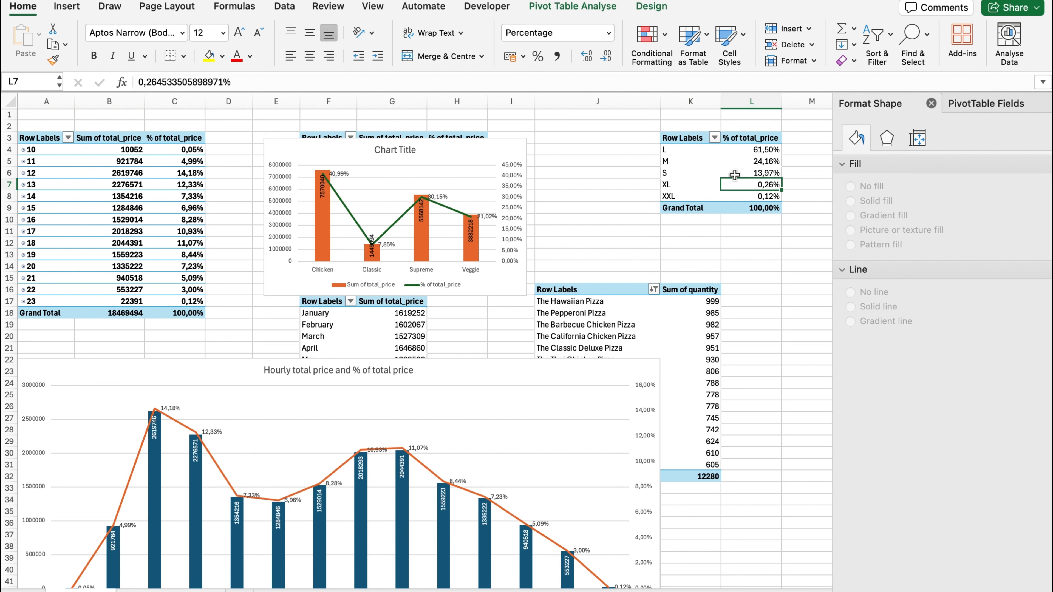
pyautogui.click(599, 9)
pyautogui.click(825, 40)
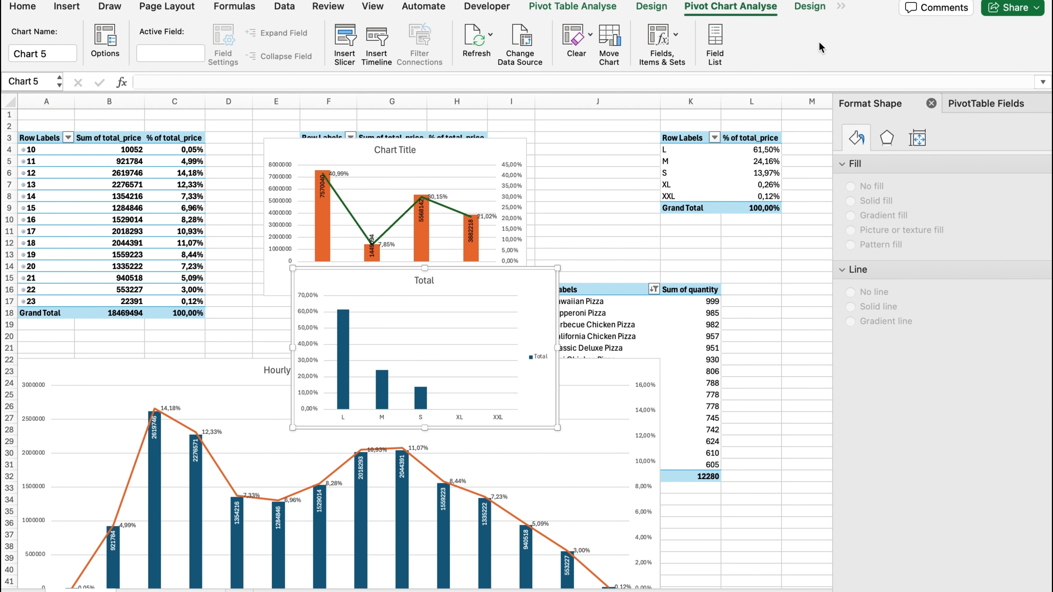
pyautogui.click(456, 290)
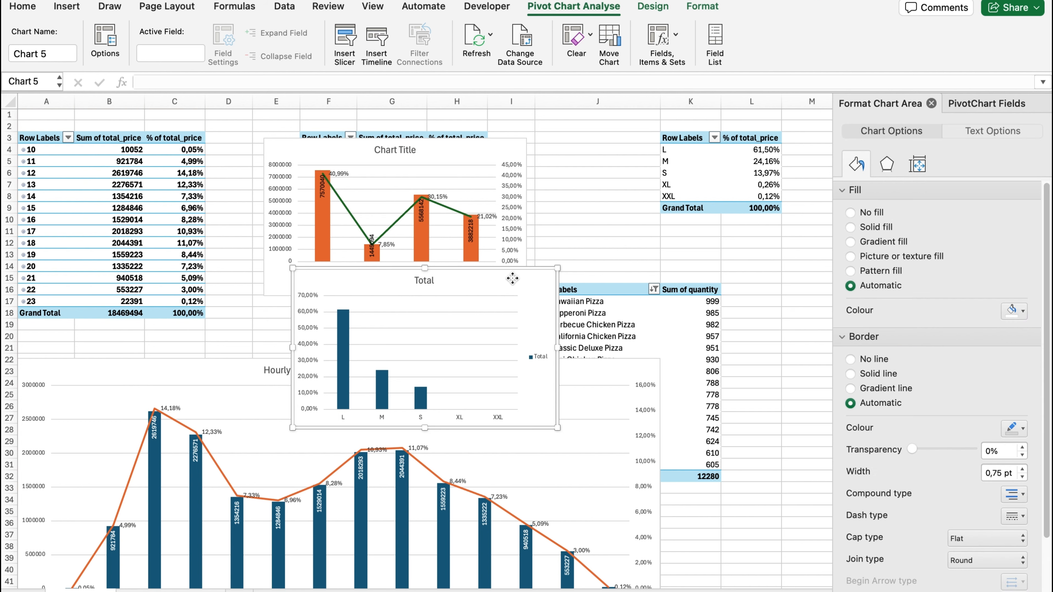
# Change the size chart to a Doughnut chart and move it up, clear of the hourly chart.
pyautogui.rightClick(514, 282)
pyautogui.moveTo(551, 340)
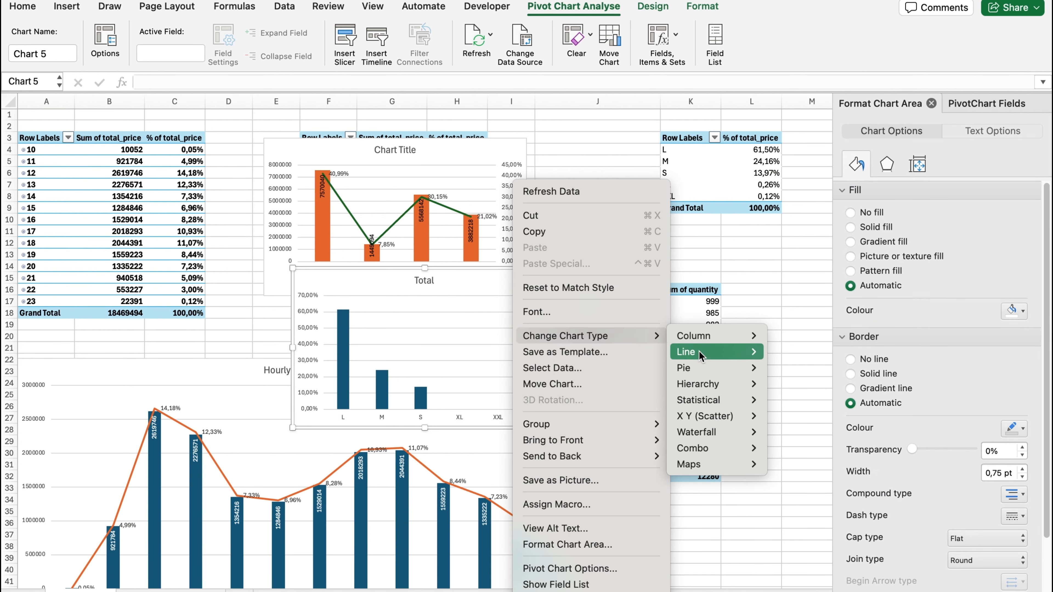
pyautogui.moveTo(704, 371)
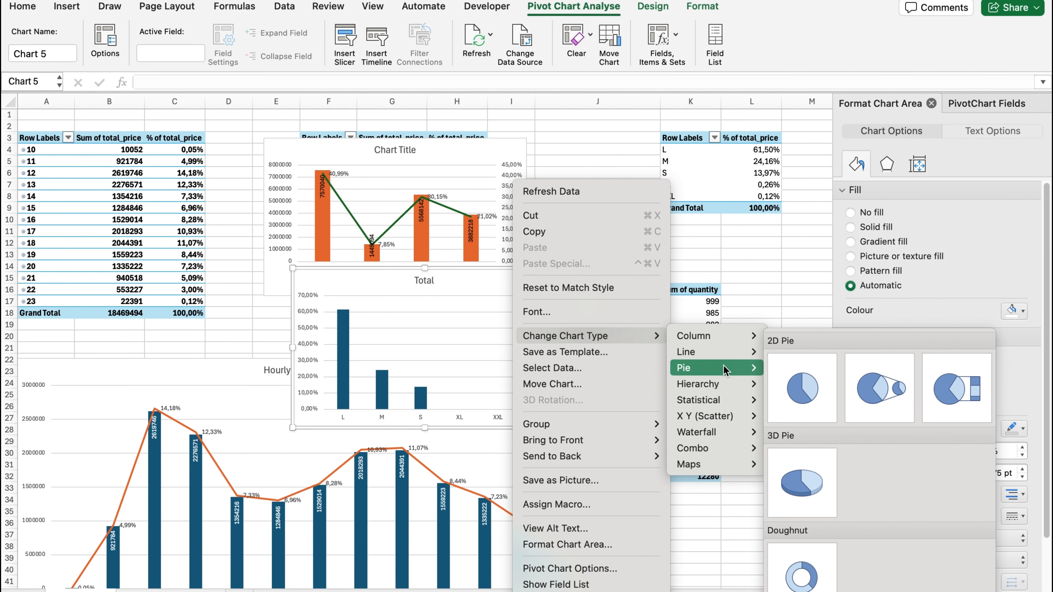
pyautogui.click(823, 585)
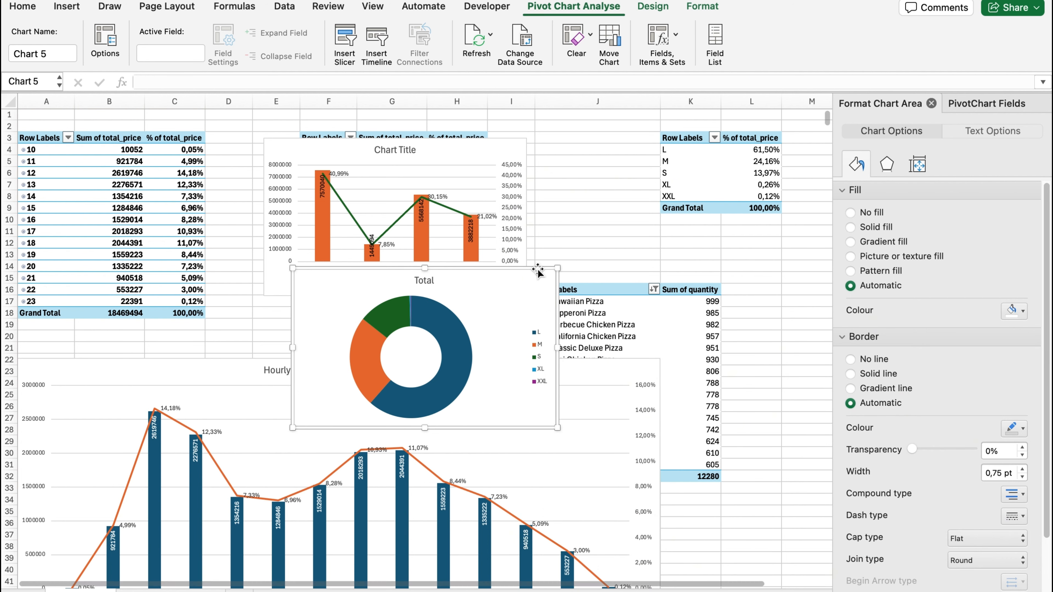
pyautogui.moveTo(532, 280); pyautogui.dragTo(618, 200)
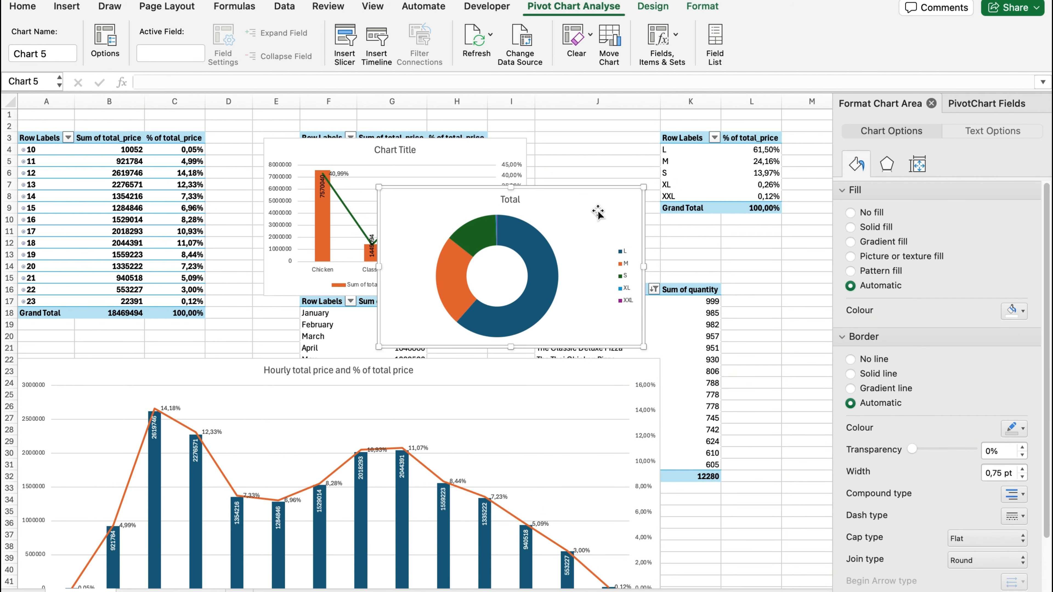
# Set the size doughnut chart's title above the chart and place its legend at the bottom.
pyautogui.click(652, 6)
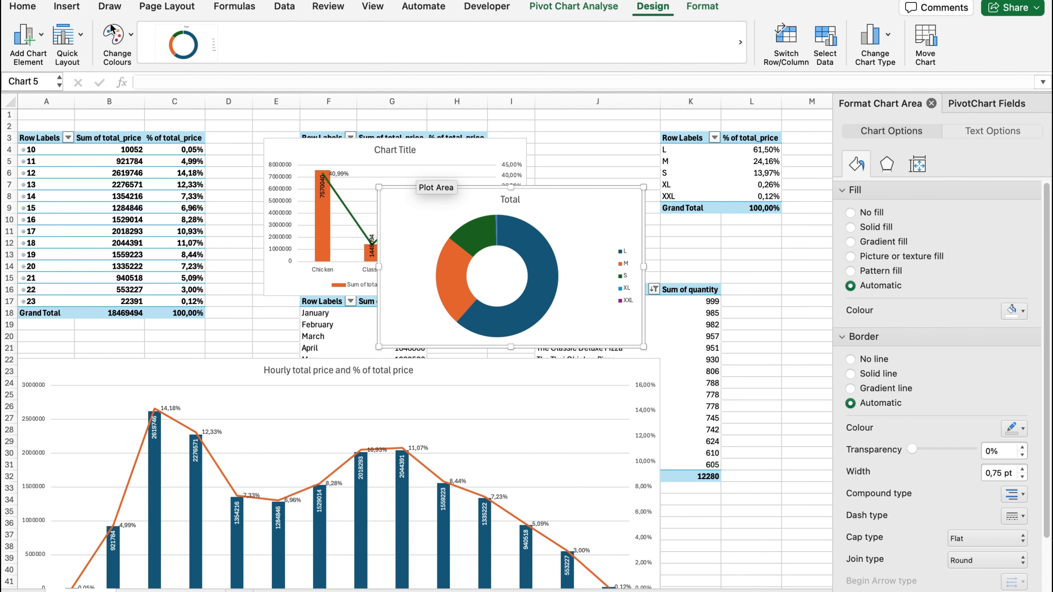
pyautogui.click(28, 36)
pyautogui.moveTo(72, 63)
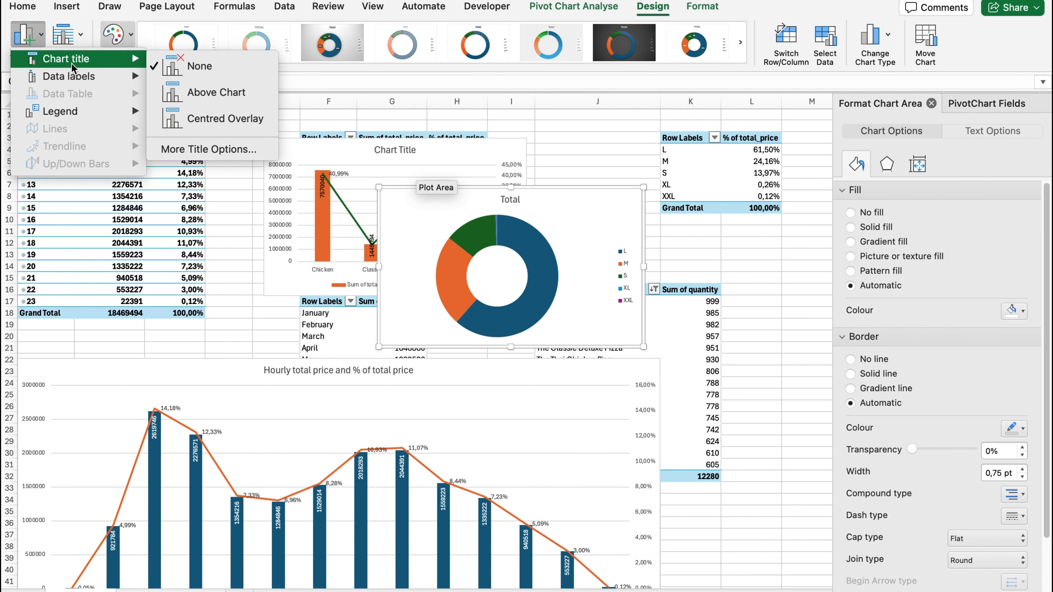
pyautogui.click(197, 94)
pyautogui.click(32, 37)
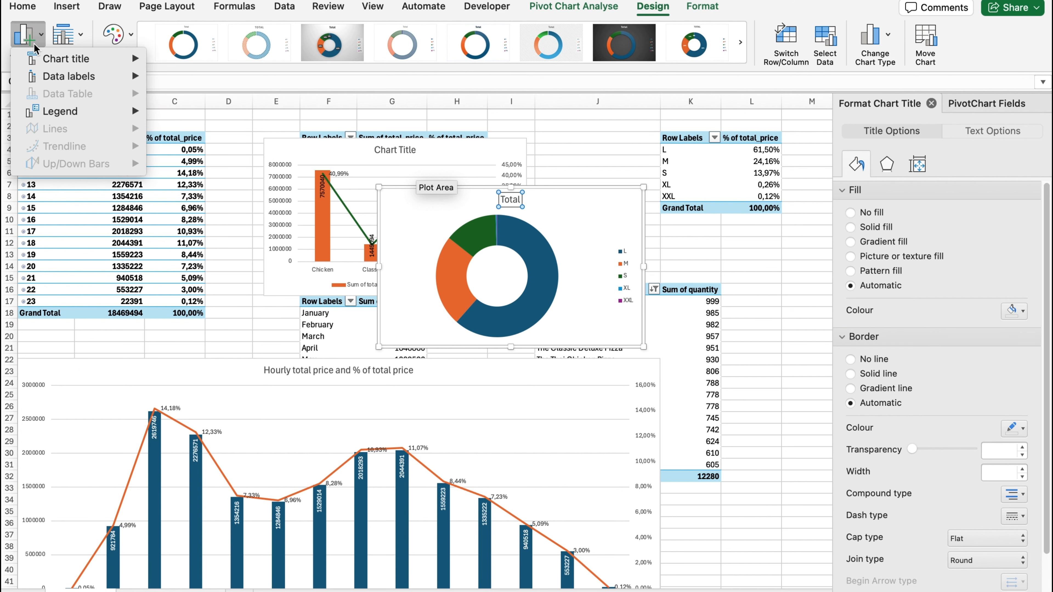
pyautogui.moveTo(71, 110)
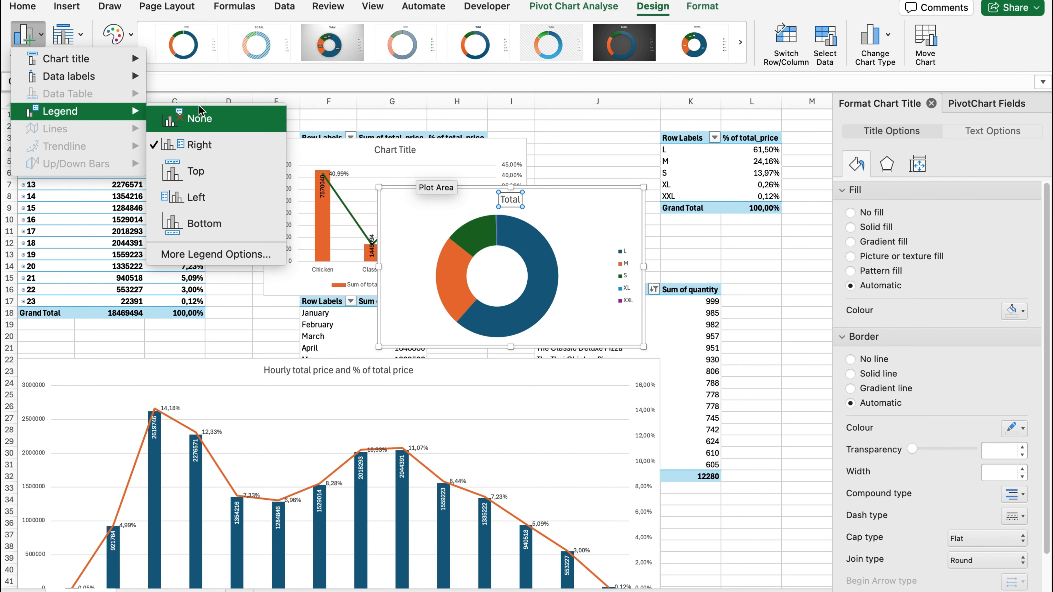
pyautogui.click(204, 224)
# Add Data Callout labels to the size doughnut chart and place it beside the category chart, over columns J to M.
pyautogui.moveTo(512, 284); pyautogui.dragTo(687, 235)
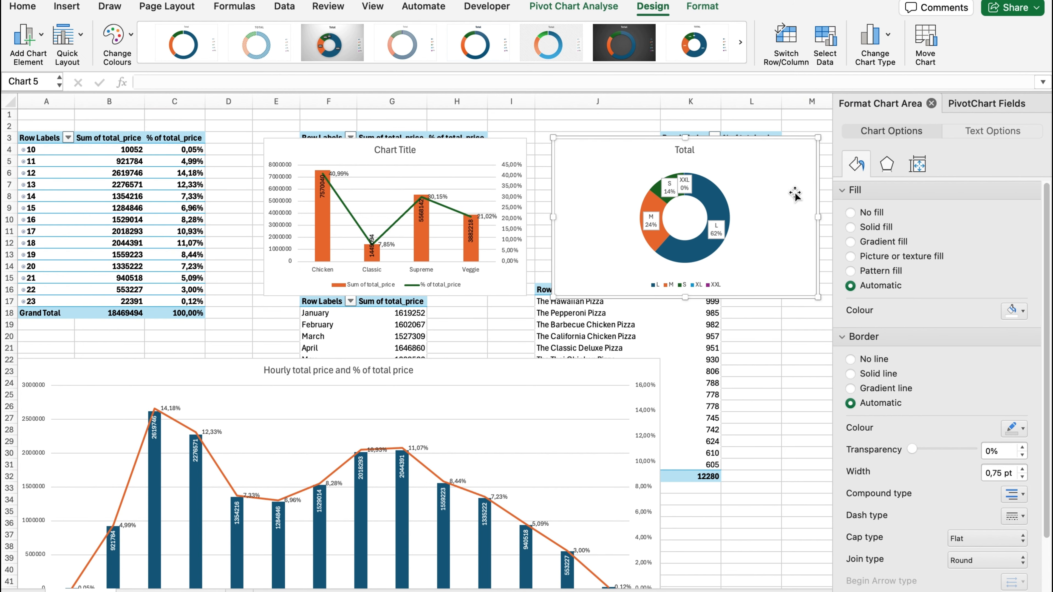
# Move the M, S and XXL callout labels of the size doughnut chart outward, clear of the ring.
pyautogui.click(650, 224)
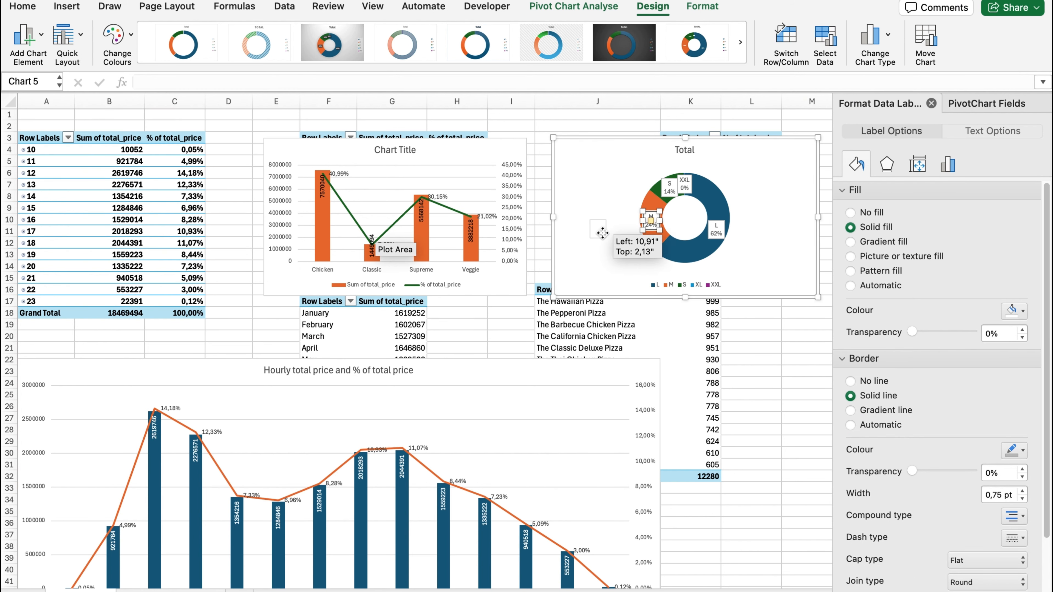
pyautogui.moveTo(667, 187); pyautogui.dragTo(572, 186)
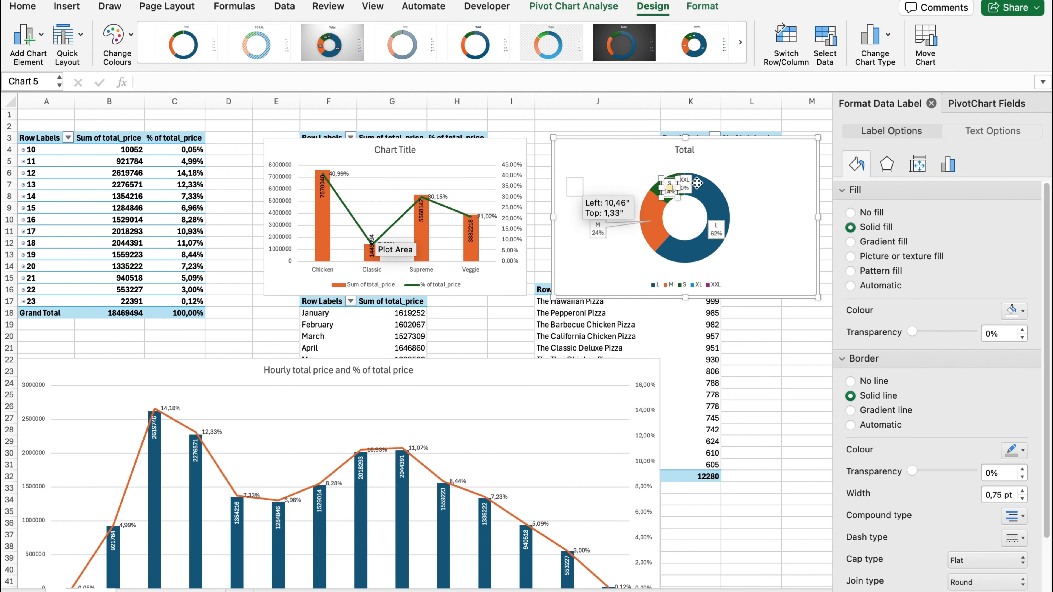
pyautogui.moveTo(688, 183); pyautogui.dragTo(750, 160)
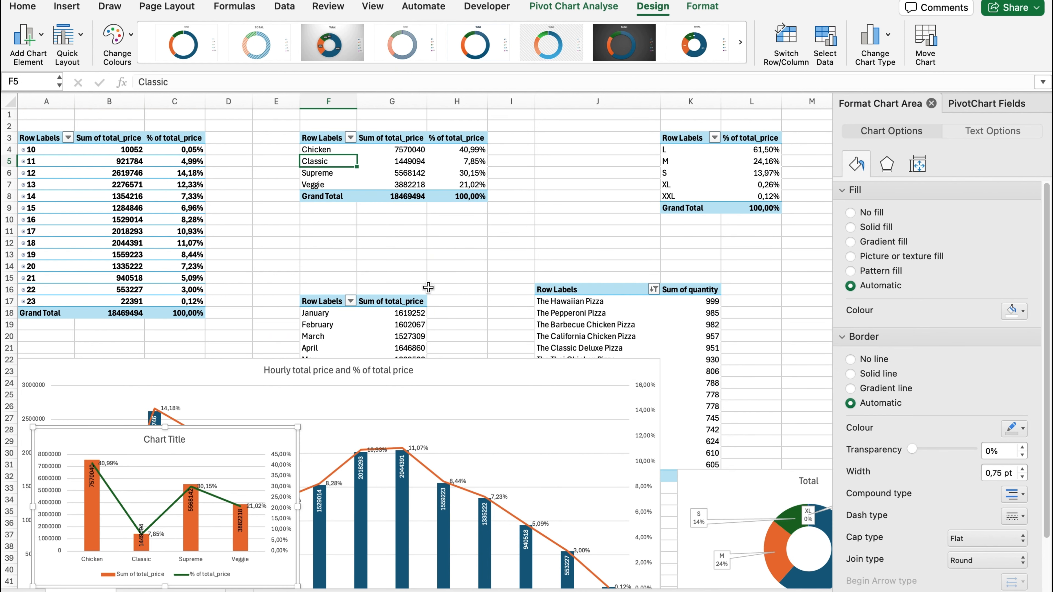
# Move the hourly total price chart down to start at row 35, clear of the monthly and top-pizza pivot tables.
pyautogui.click(657, 253)
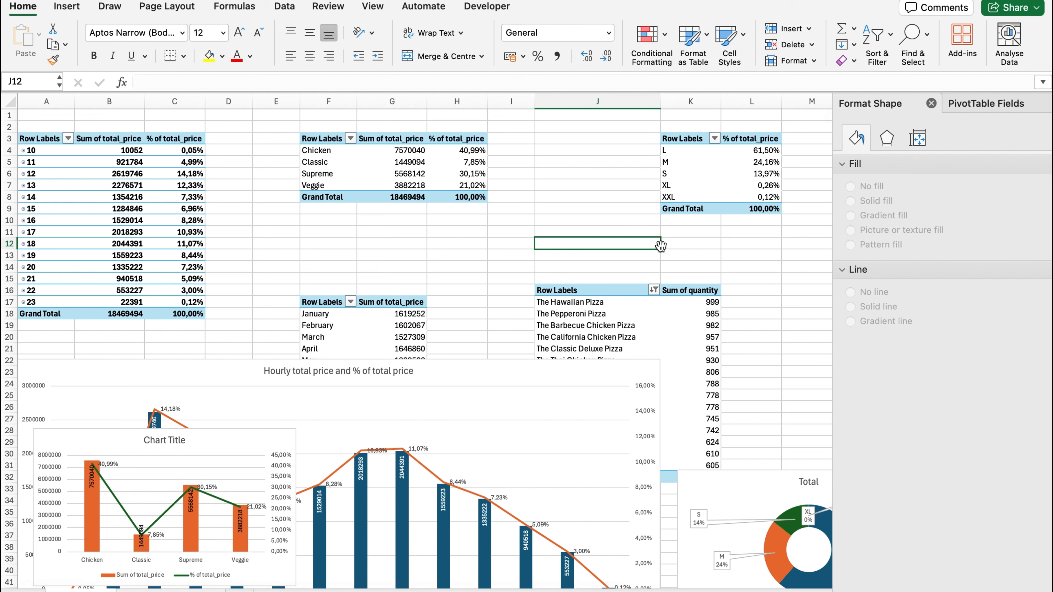
pyautogui.press('Down')
pyautogui.press('Down')
pyautogui.press('Down')
pyautogui.press('Down')
pyautogui.press('Down')
pyautogui.press('Down')
pyautogui.press('Down')
pyautogui.press('Down')
pyautogui.press('Down')
pyautogui.press('Down')
pyautogui.press('Down')
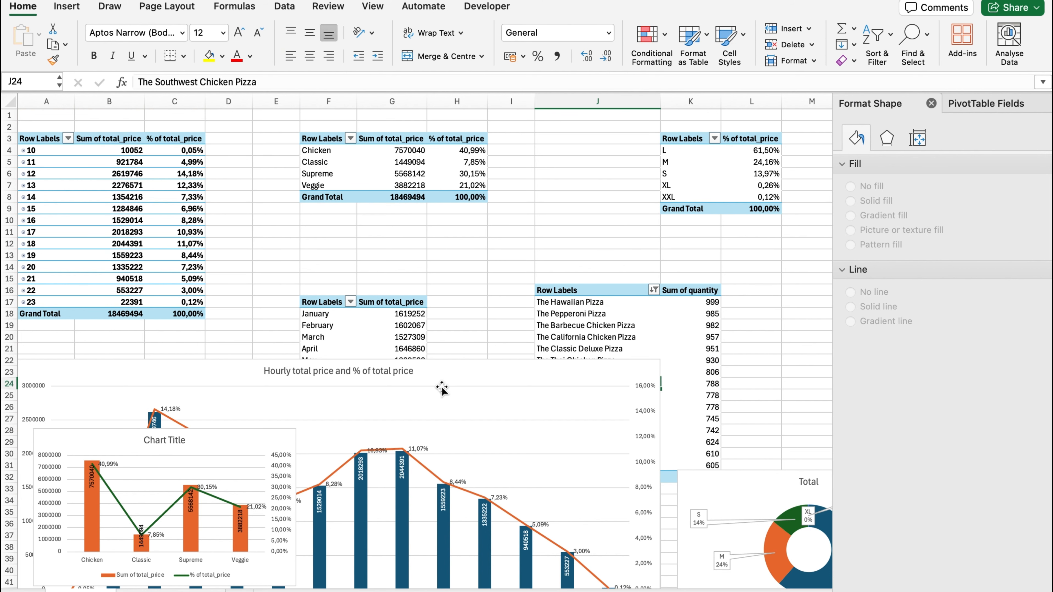
pyautogui.moveTo(441, 379); pyautogui.dragTo(442, 531)
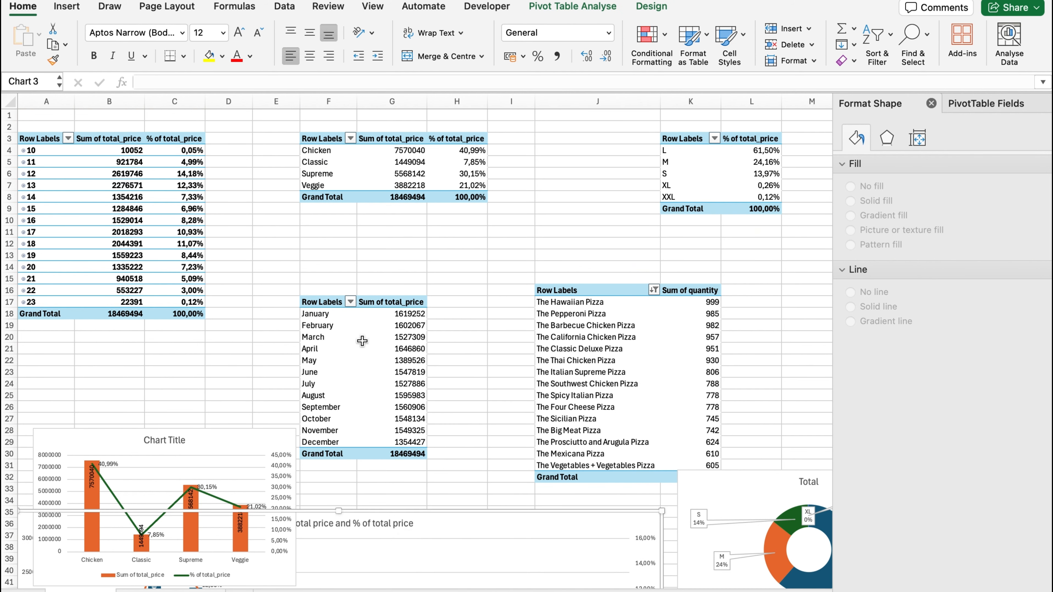
# Insert a pivot chart from the monthly pivot table of total_price sums.
pyautogui.click(362, 340)
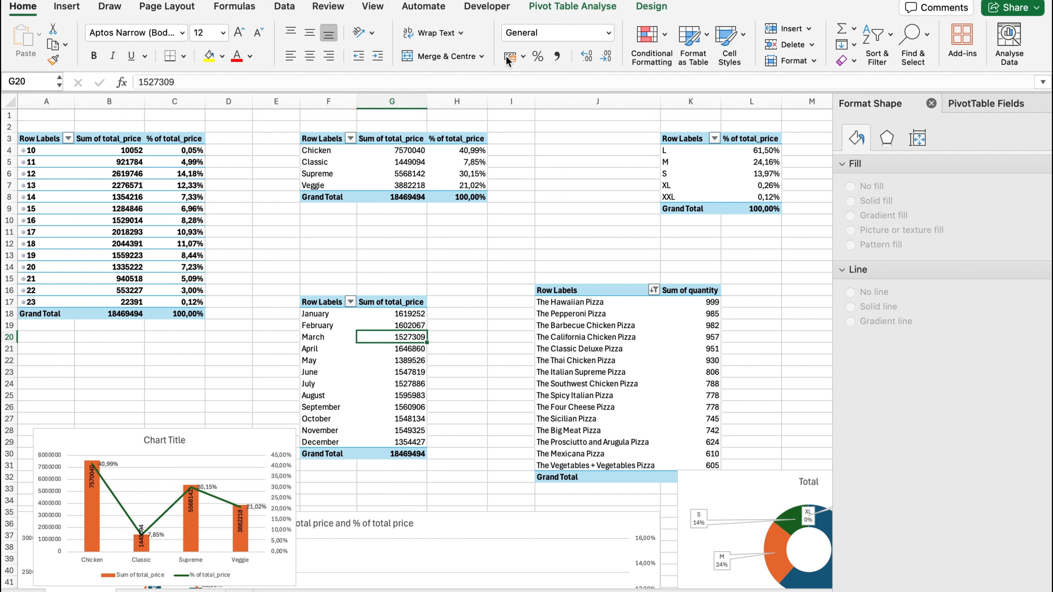
pyautogui.click(588, 13)
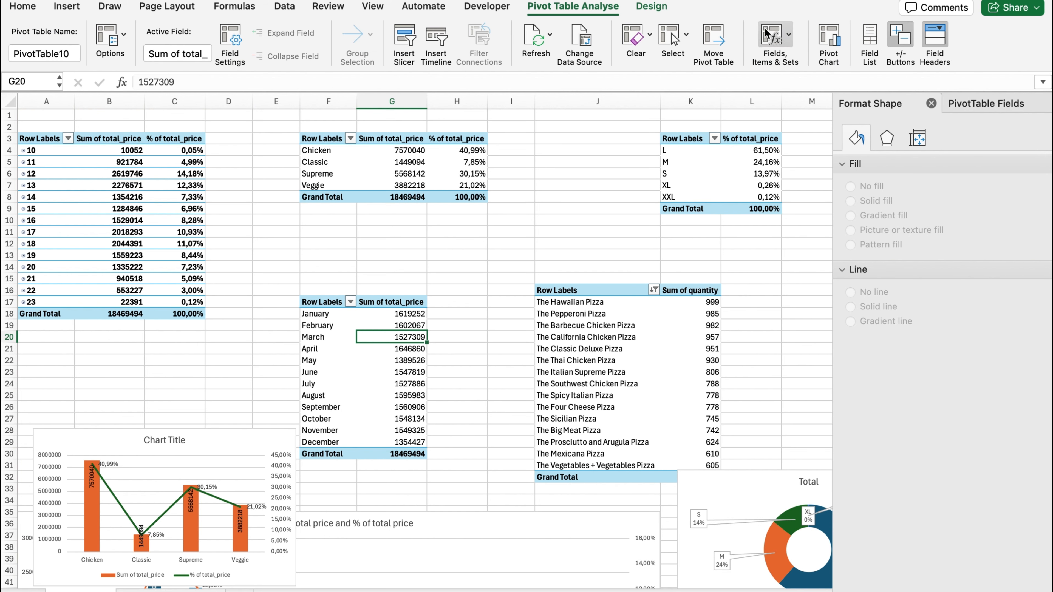
pyautogui.click(830, 44)
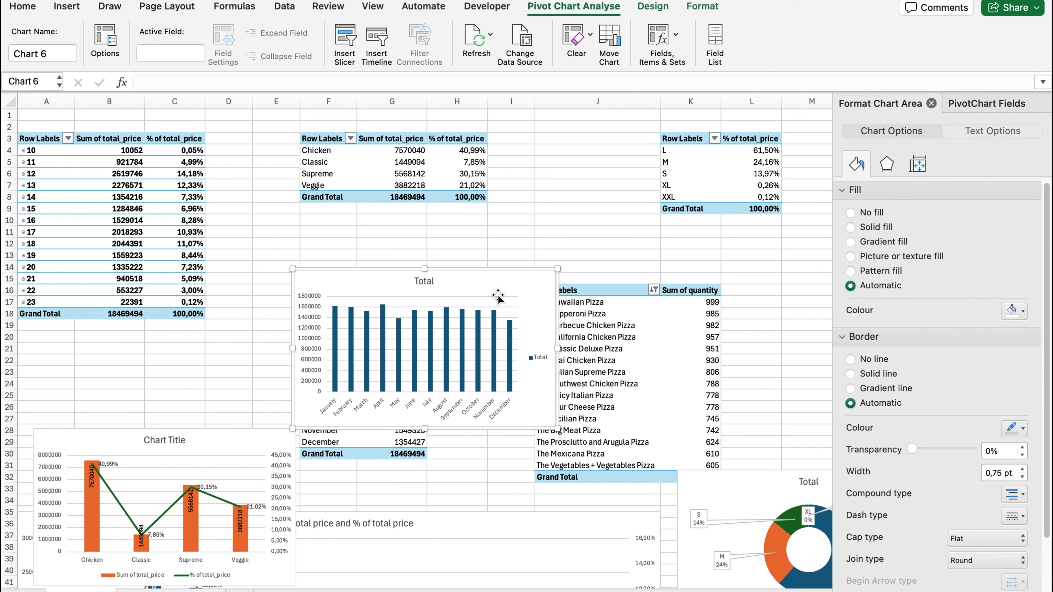
# Change the monthly sales chart to a 2-D clustered bar chart.
pyautogui.rightClick(507, 290)
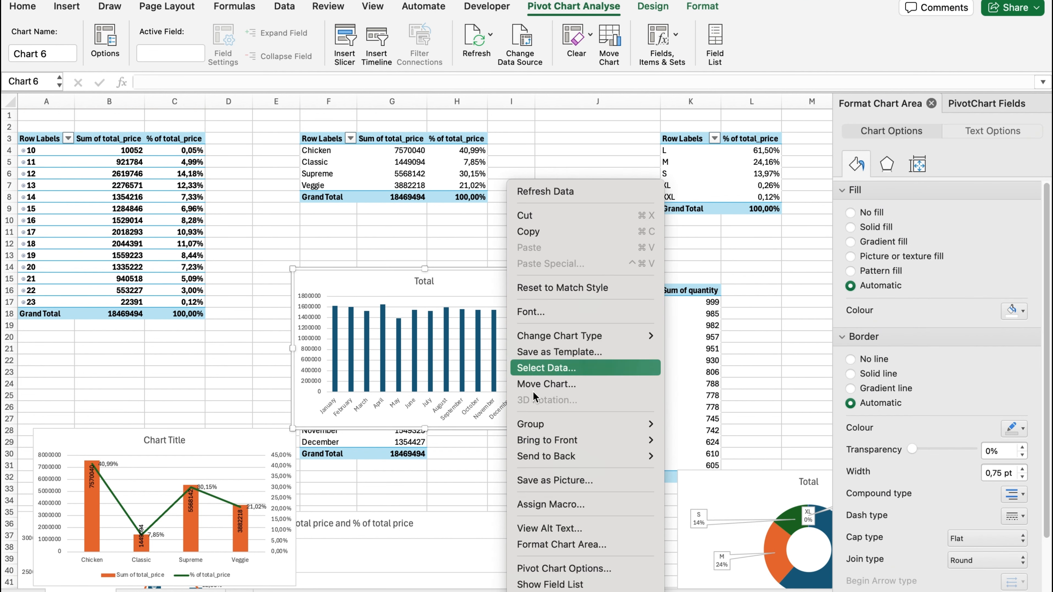
pyautogui.moveTo(588, 336)
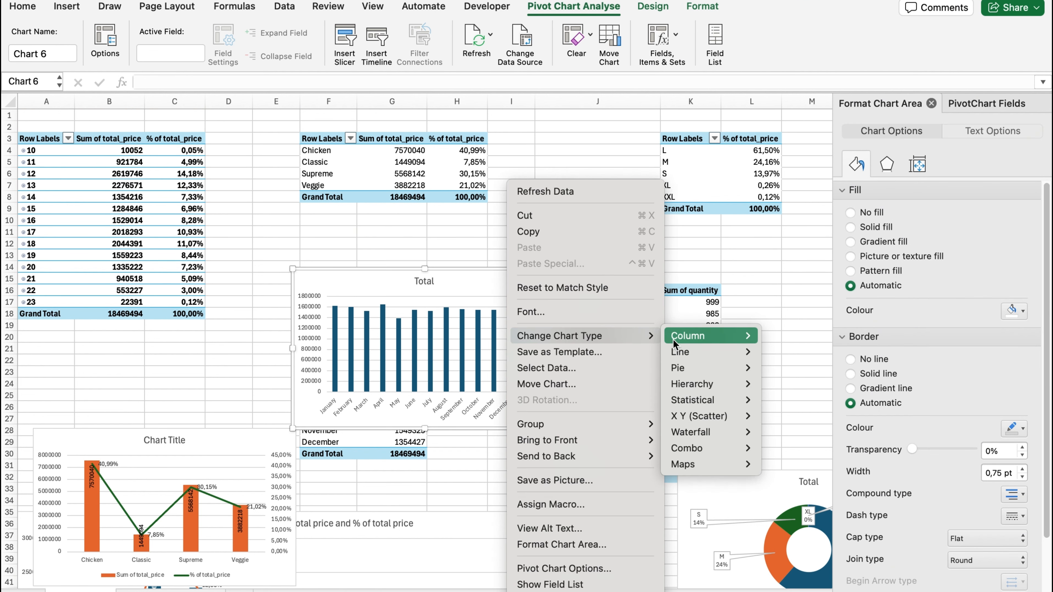
pyautogui.moveTo(710, 337)
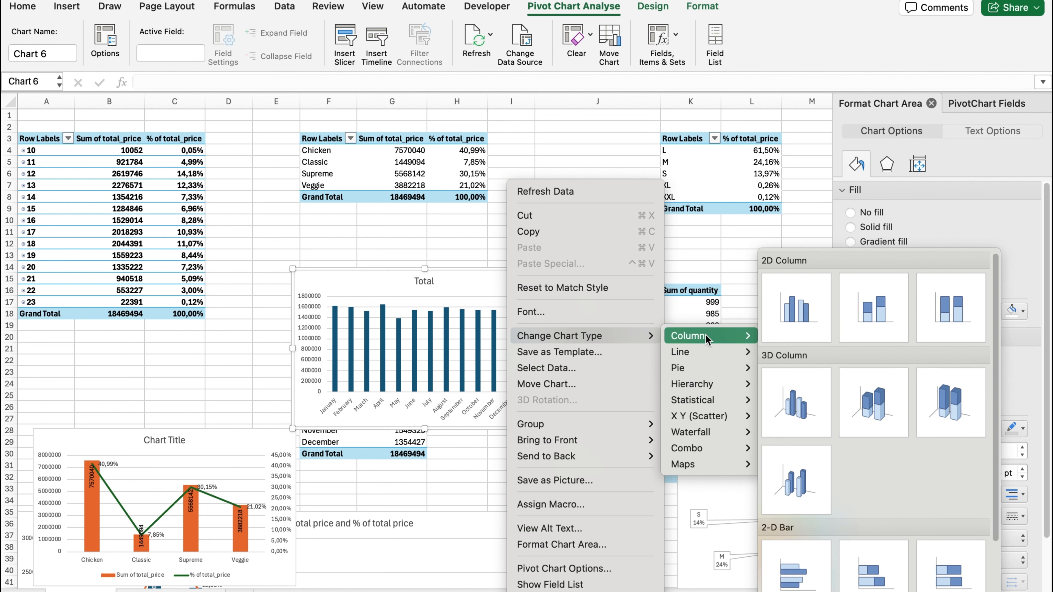
pyautogui.click(791, 582)
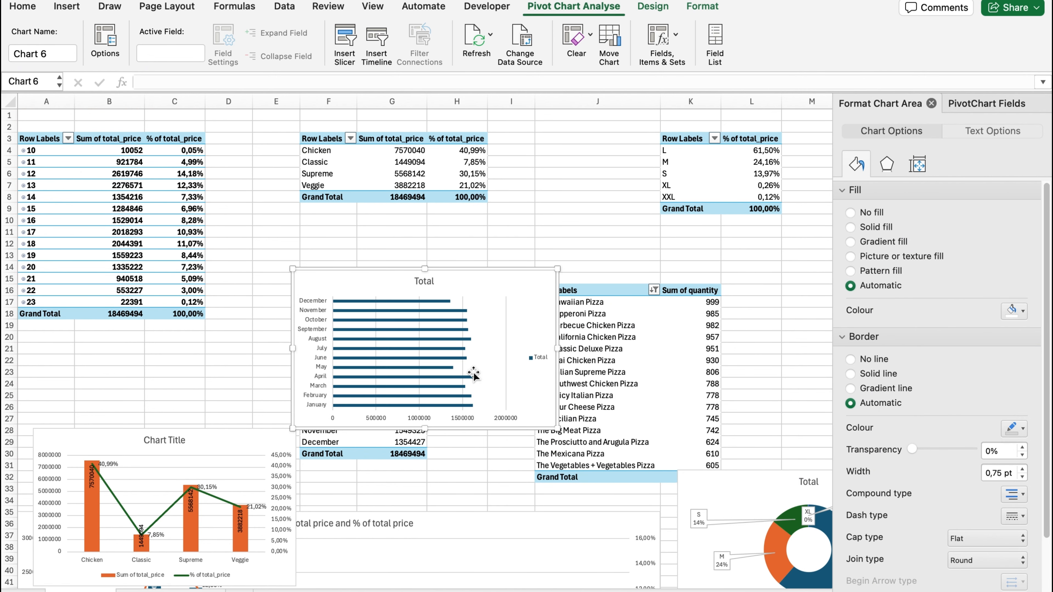
# Recolour the monthly chart's bars with a light orange solid fill from the theme colours.
pyautogui.rightClick(505, 286)
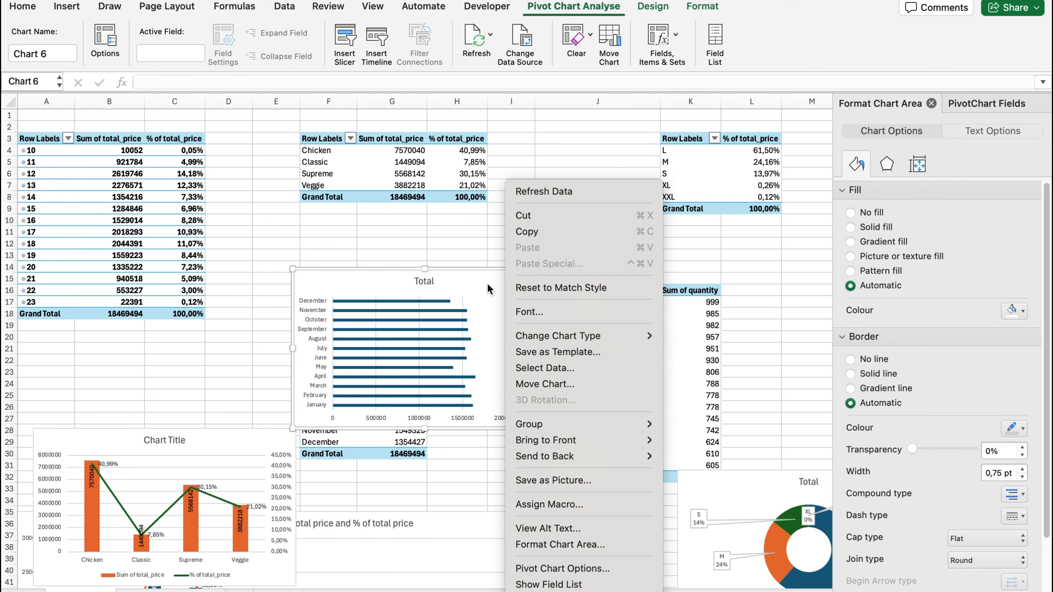
pyautogui.press('Escape')
pyautogui.click(409, 316)
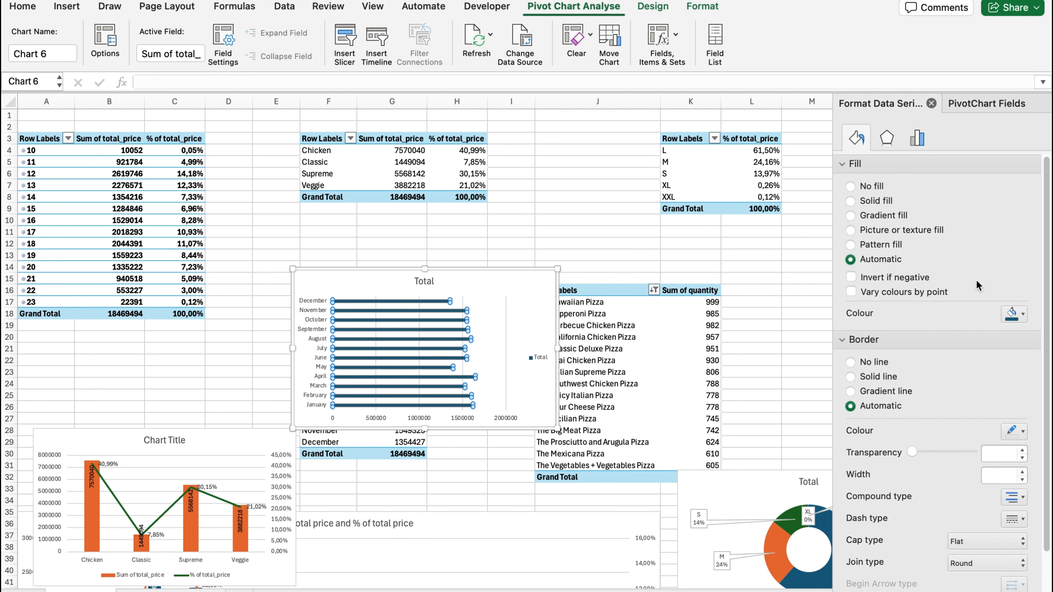
pyautogui.click(1020, 318)
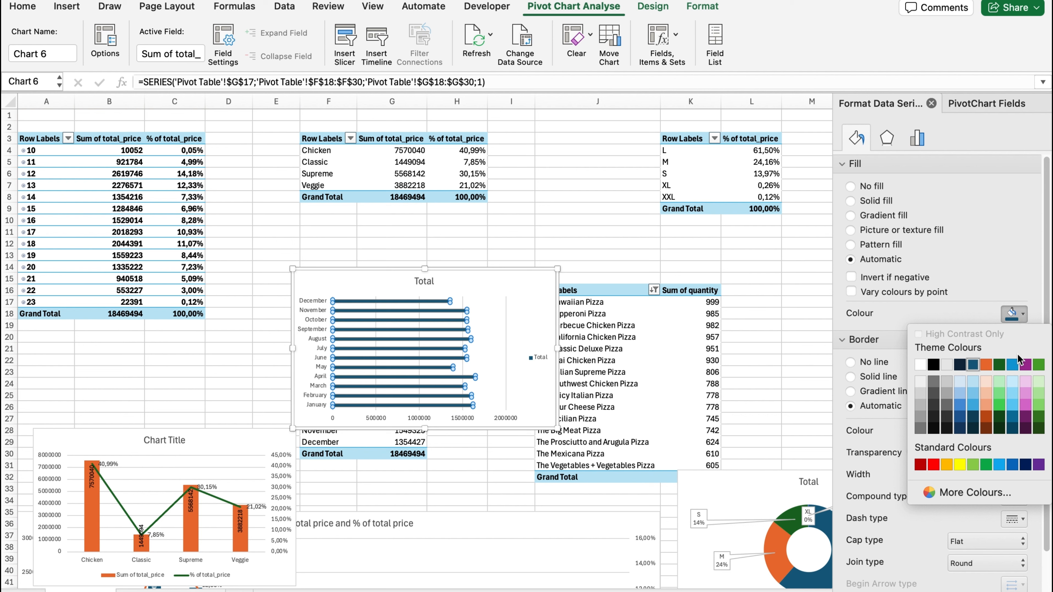
pyautogui.click(986, 404)
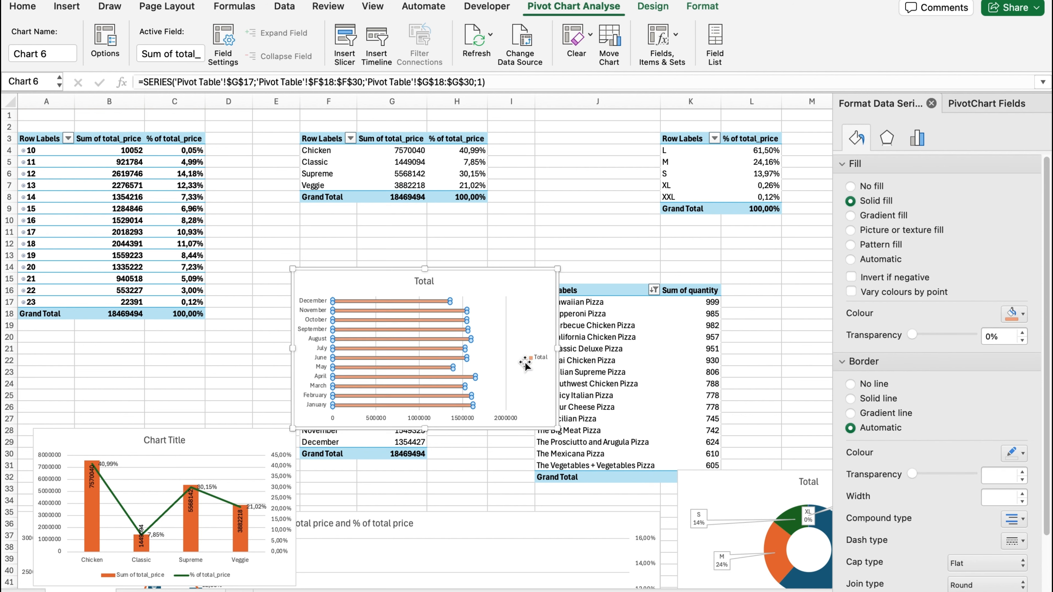
pyautogui.click(527, 312)
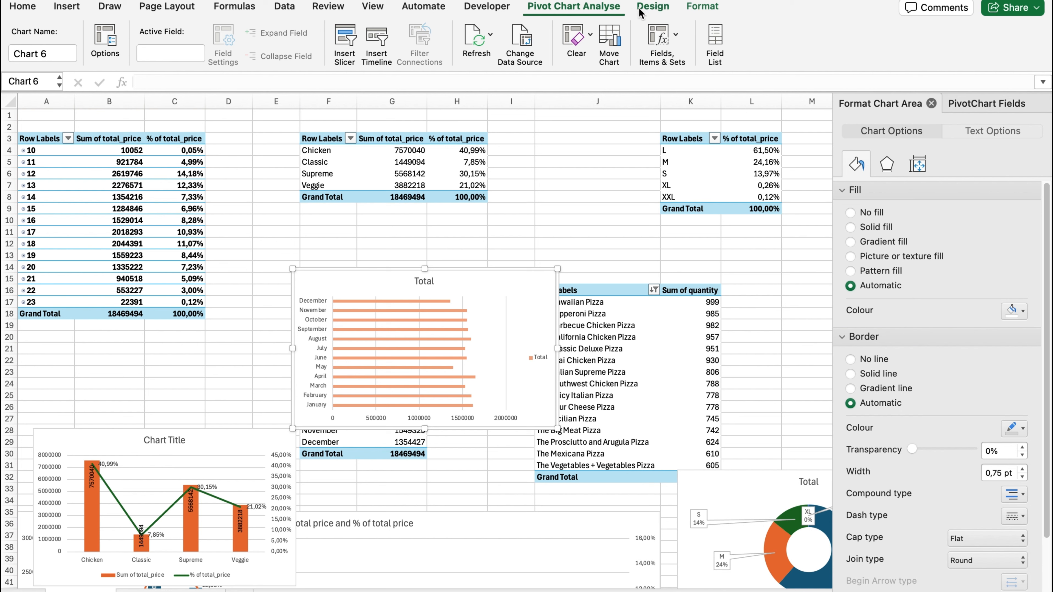
# Set the monthly chart's title above the chart and add Outside End data labels to its bars.
pyautogui.click(652, 7)
pyautogui.click(26, 35)
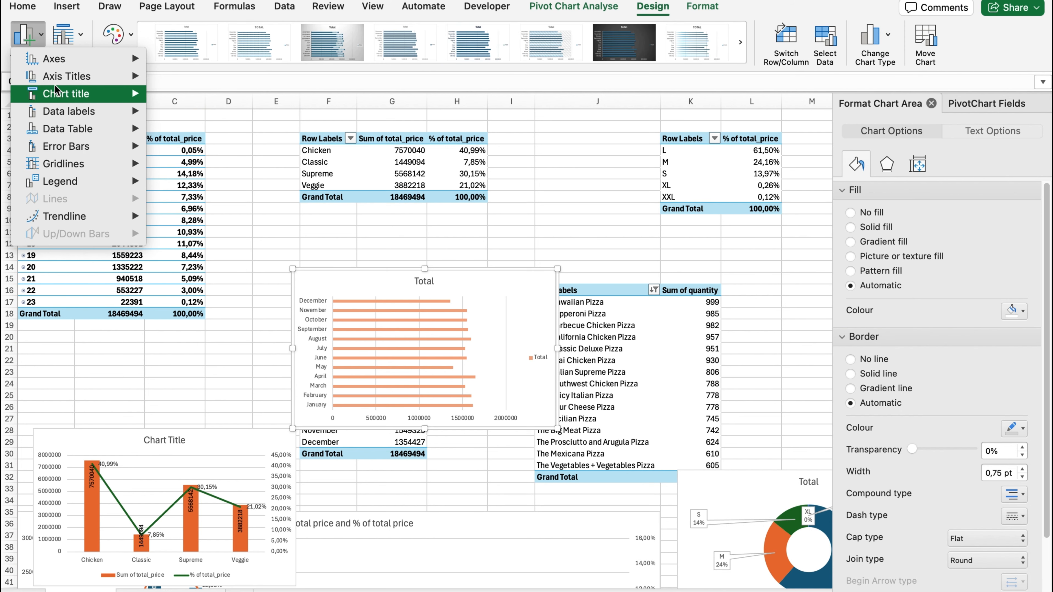
pyautogui.moveTo(56, 83)
pyautogui.moveTo(116, 94)
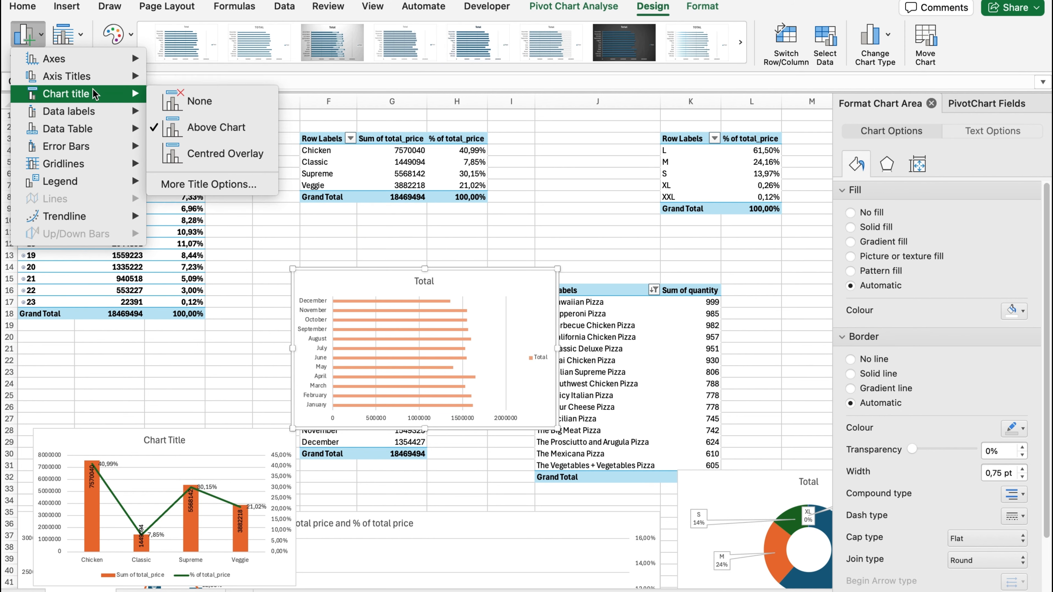
pyautogui.click(212, 125)
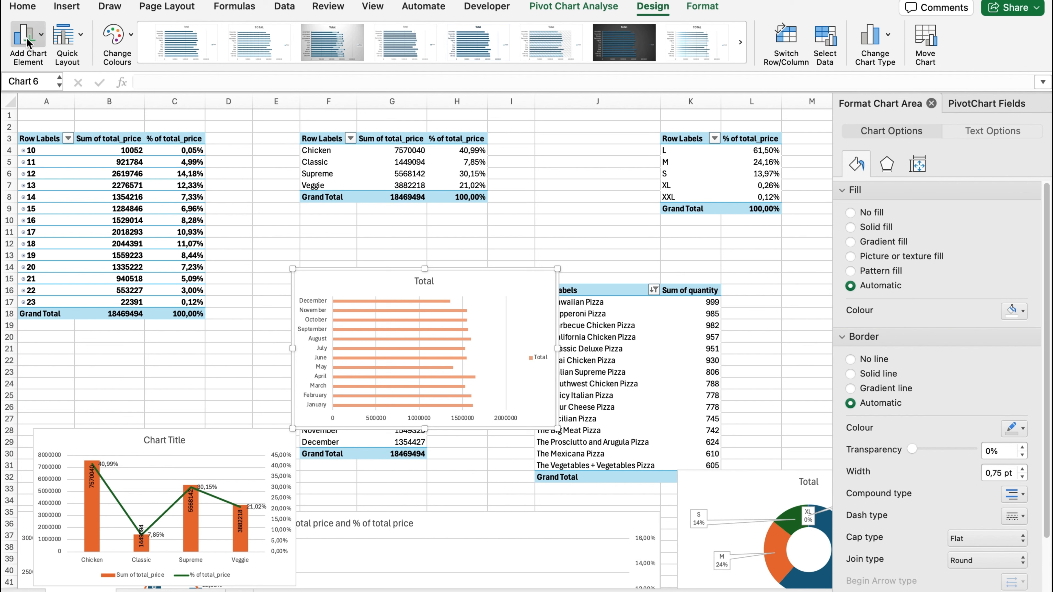
pyautogui.click(36, 37)
pyautogui.click(37, 41)
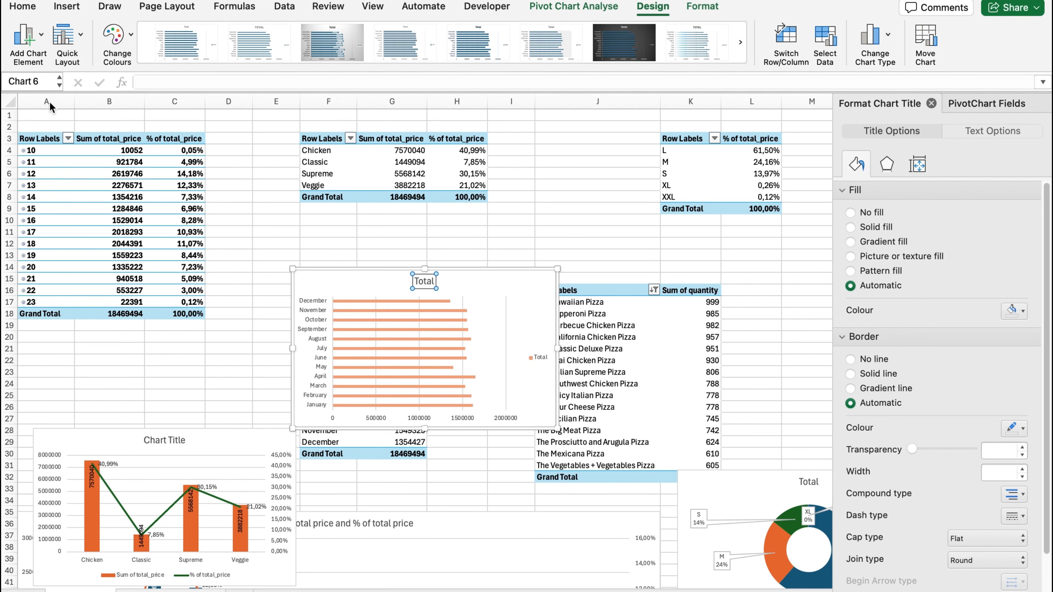
pyautogui.click(38, 44)
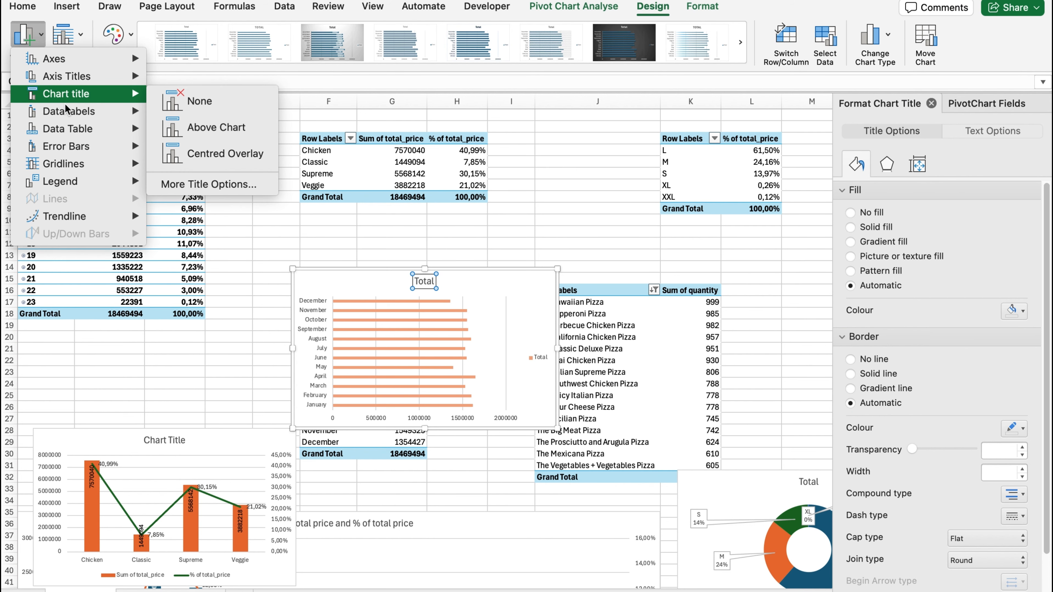
pyautogui.moveTo(80, 112)
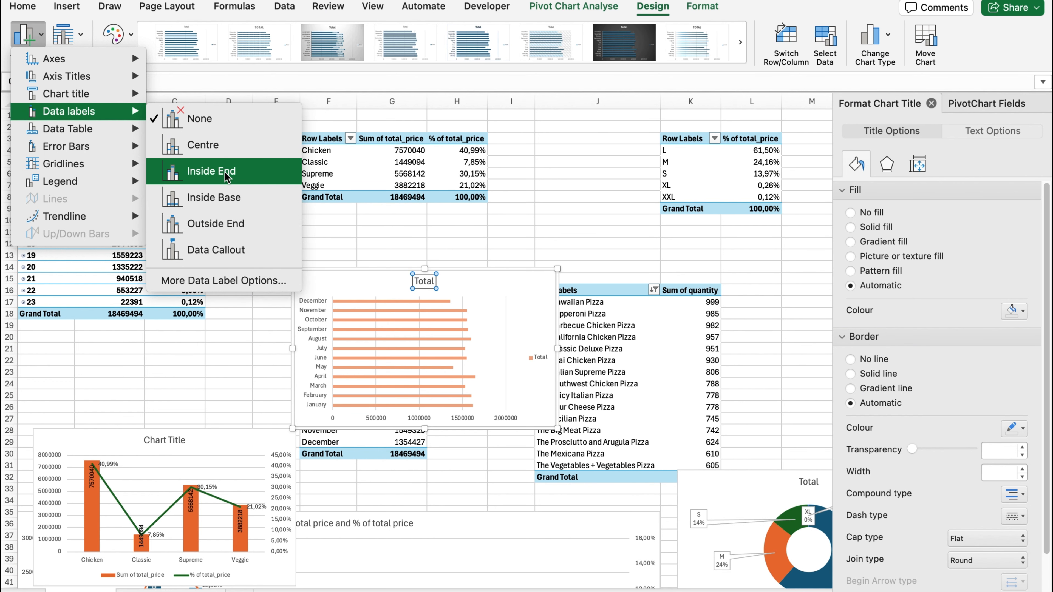
pyautogui.click(226, 230)
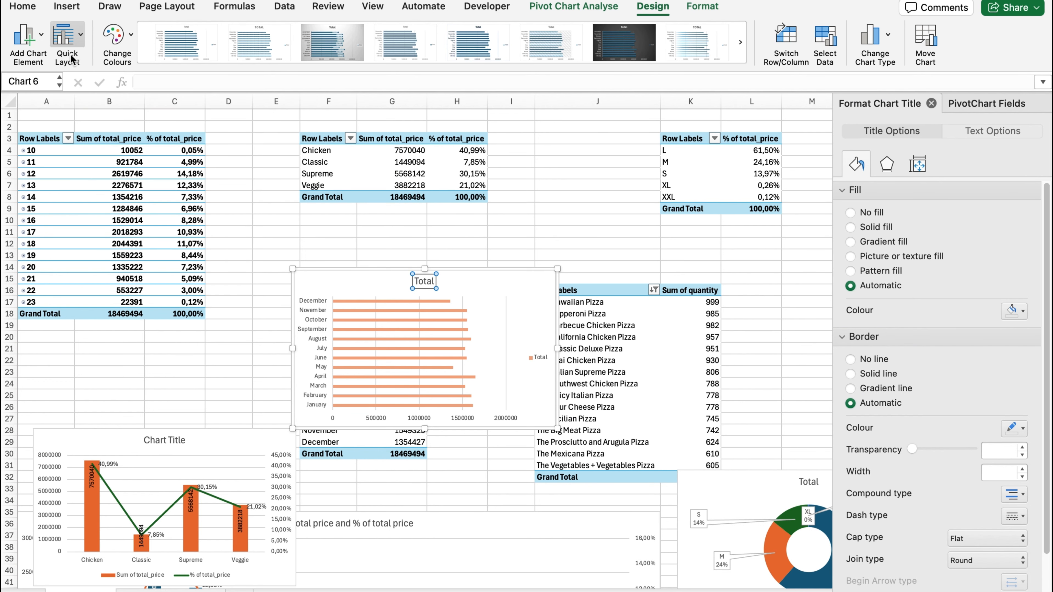
# Place the monthly bar chart's legend at the top and delete it.
pyautogui.click(30, 48)
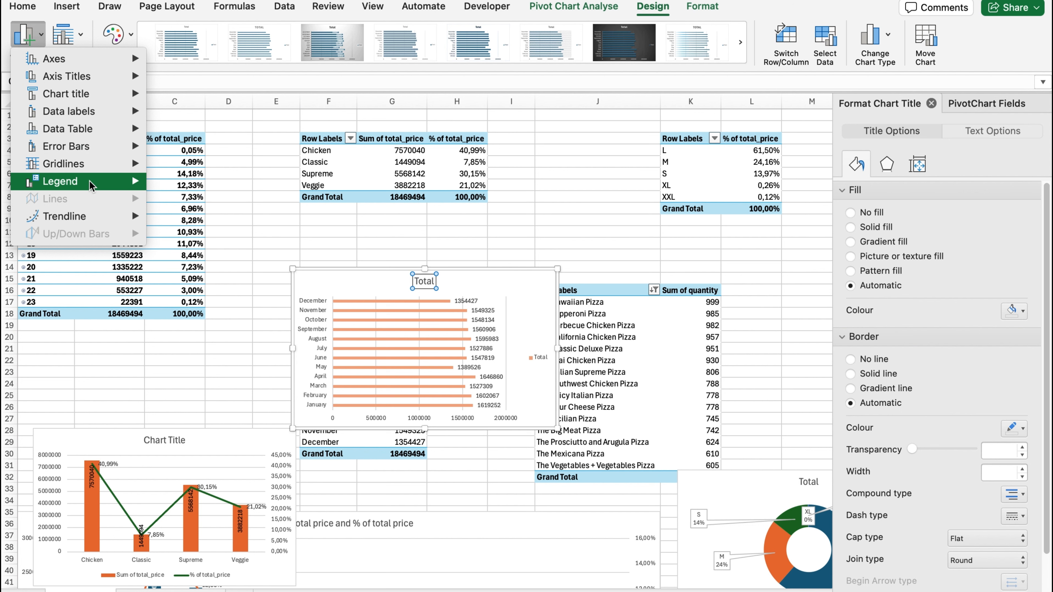
pyautogui.moveTo(91, 186)
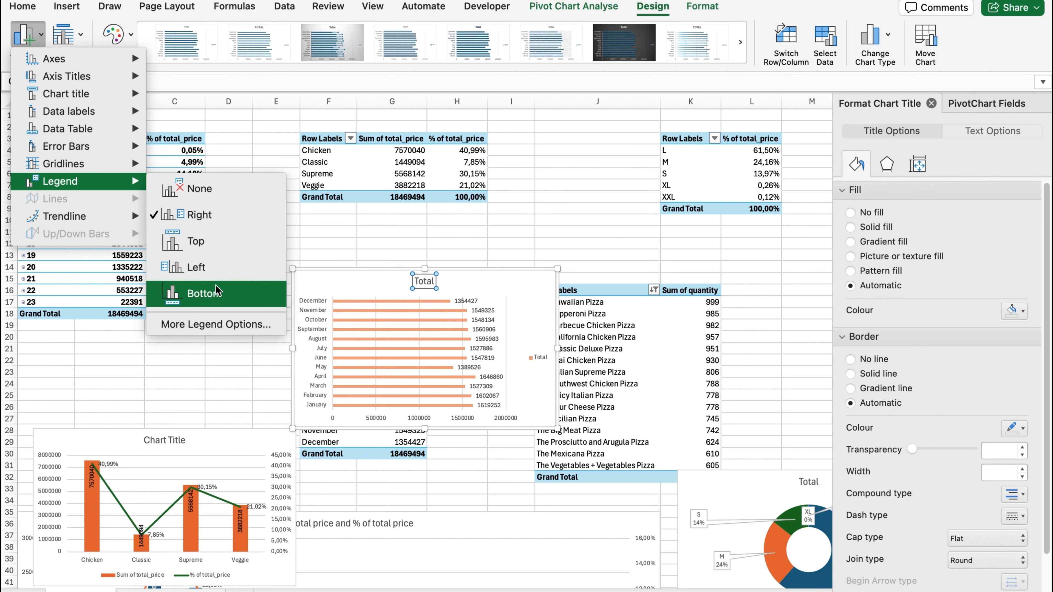
pyautogui.click(254, 244)
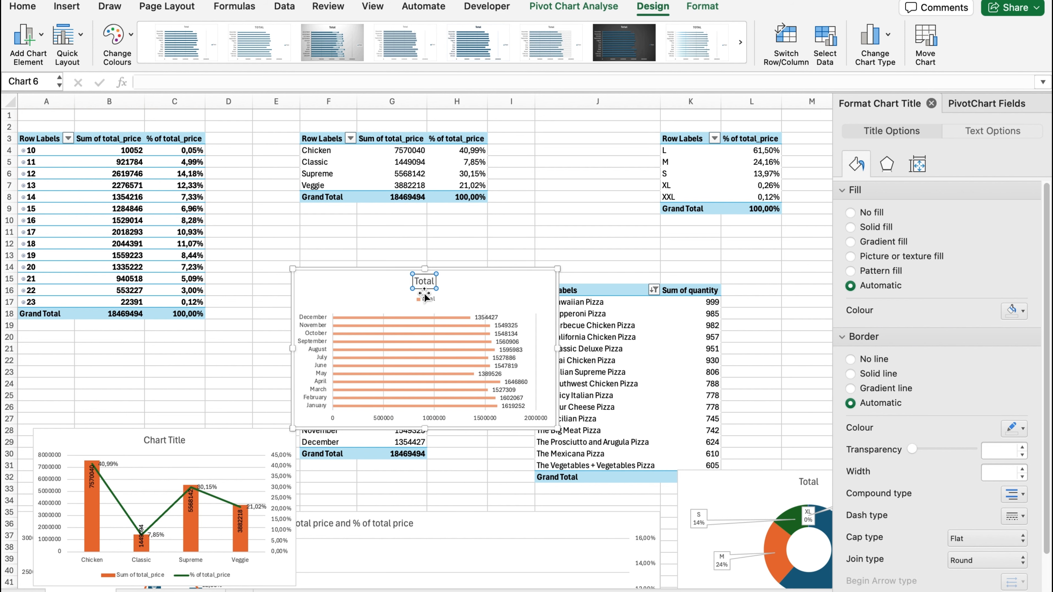
pyautogui.click(424, 299)
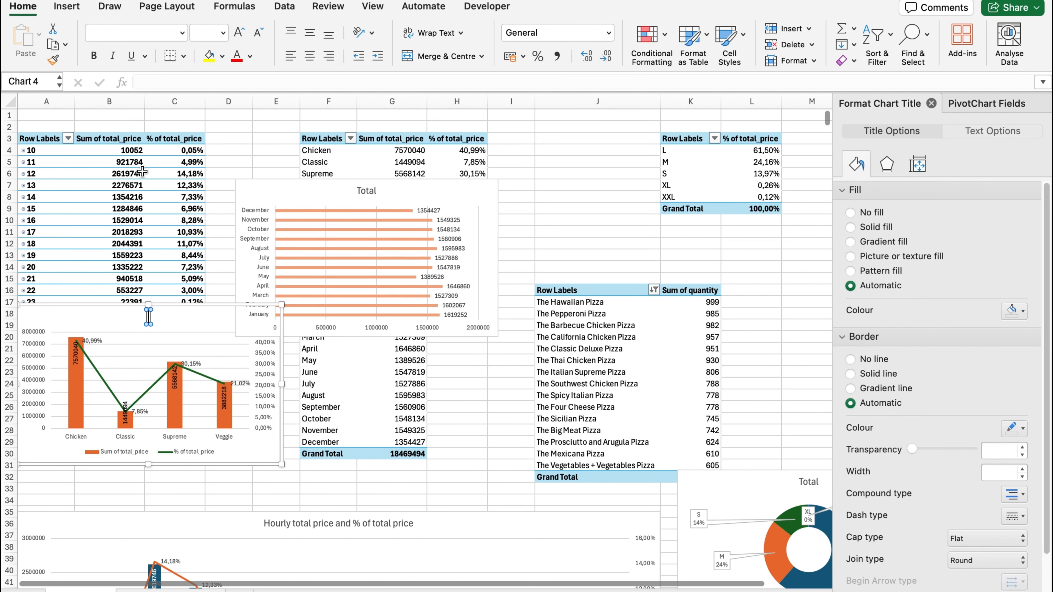
# Replace the monthly bar chart's title with "Pizza sales al".
pyautogui.click(175, 319)
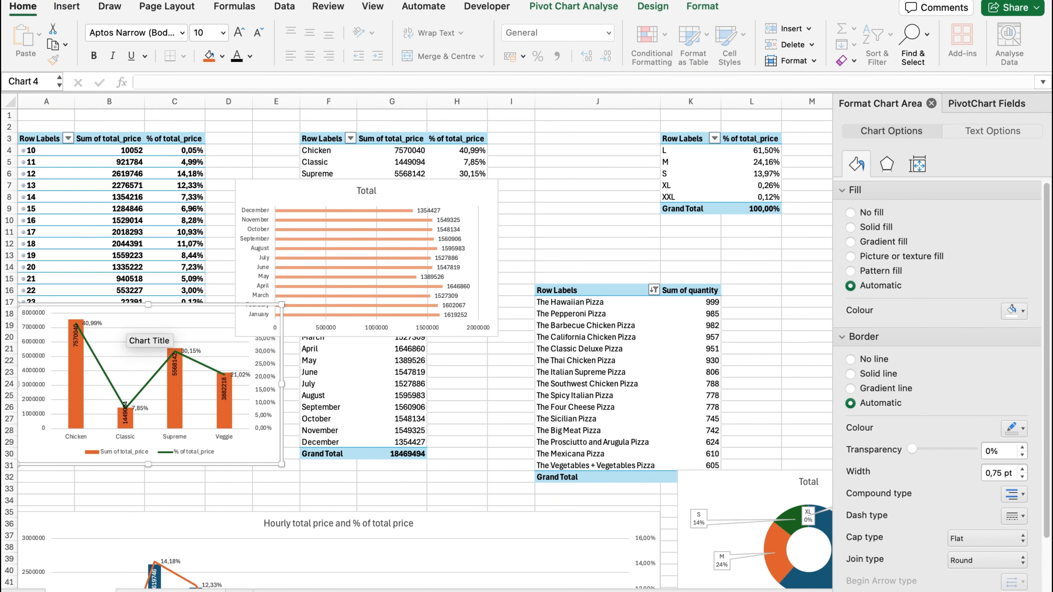
pyautogui.doubleClick(369, 191)
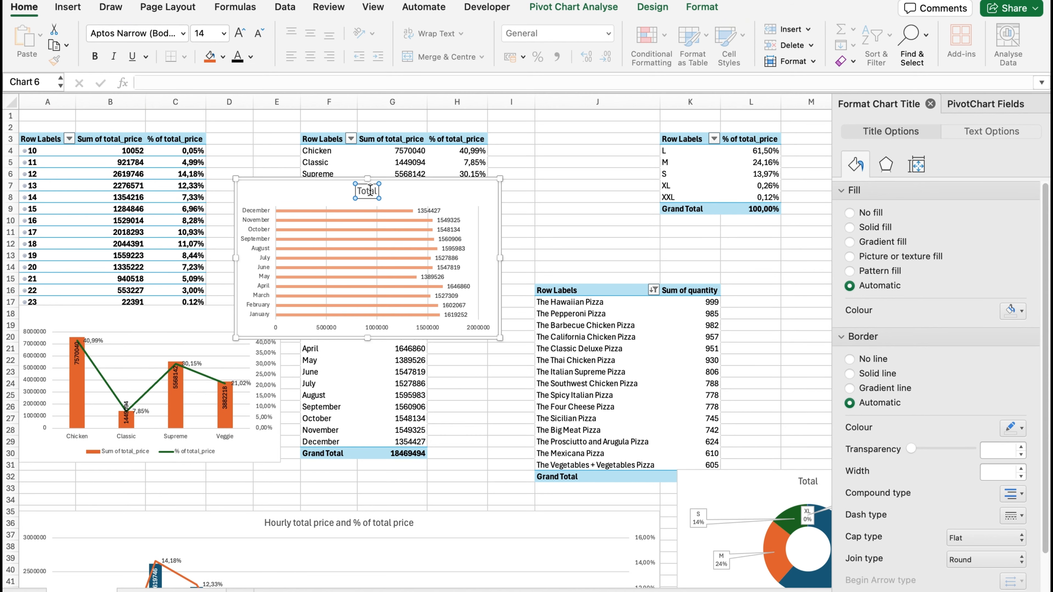
pyautogui.press('BackSpace')
pyautogui.write('Pizza sales a')
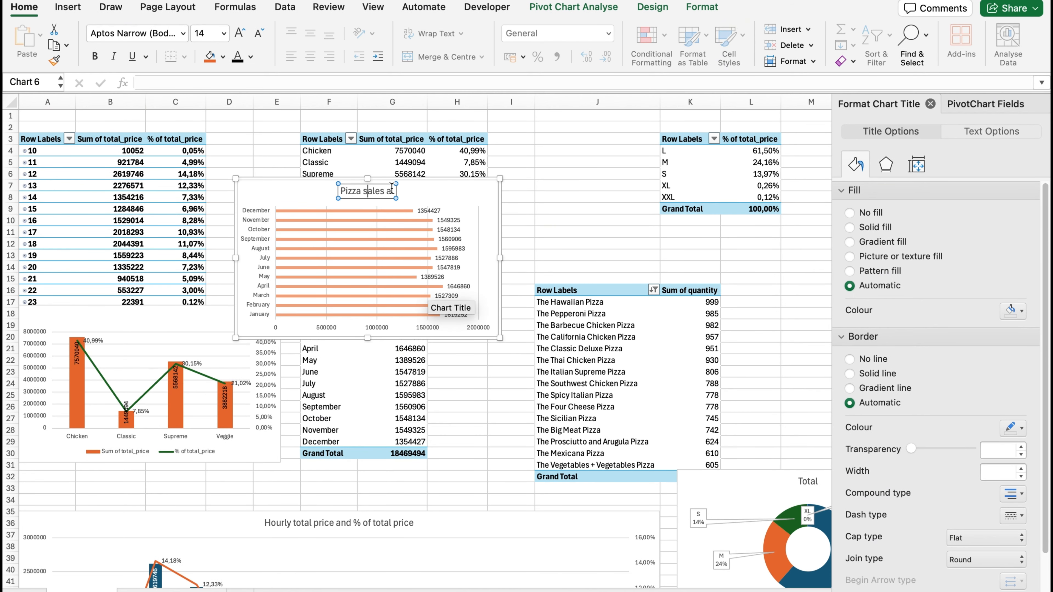
pyautogui.click(458, 384)
# Make the title of the hourly total price chart bold.
pyautogui.scroll(-10, 750, 226)
pyautogui.click(750, 227)
pyautogui.tripleClick(339, 304)
pyautogui.click(94, 57)
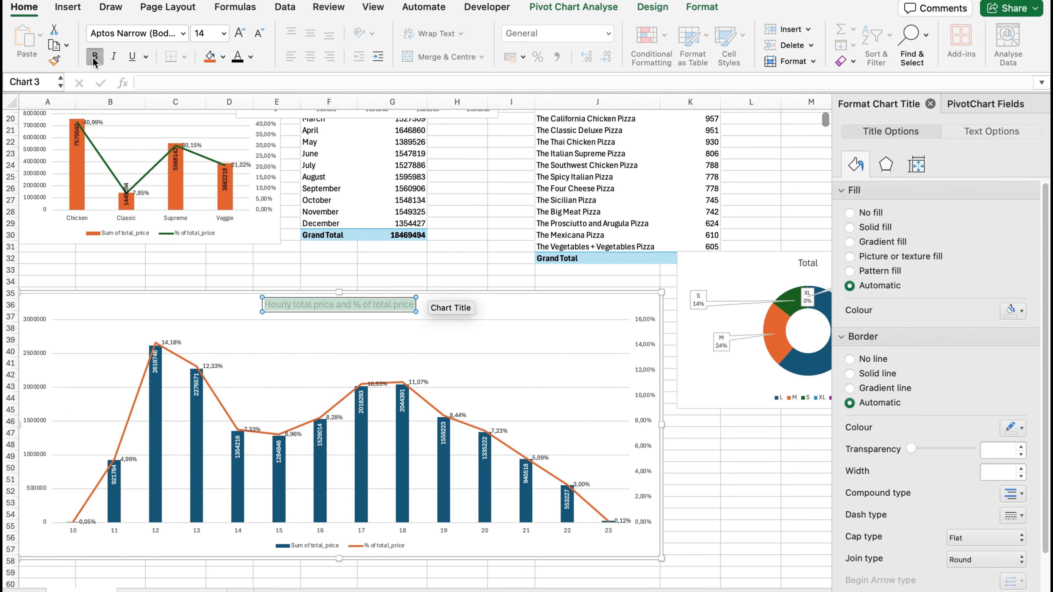
pyautogui.click(551, 307)
# Add a chart title above the pizza category combo chart.
pyautogui.scroll(5, 658, 581)
pyautogui.scroll(-5, 658, 582)
pyautogui.scroll(10, 547, 416)
pyautogui.click(188, 308)
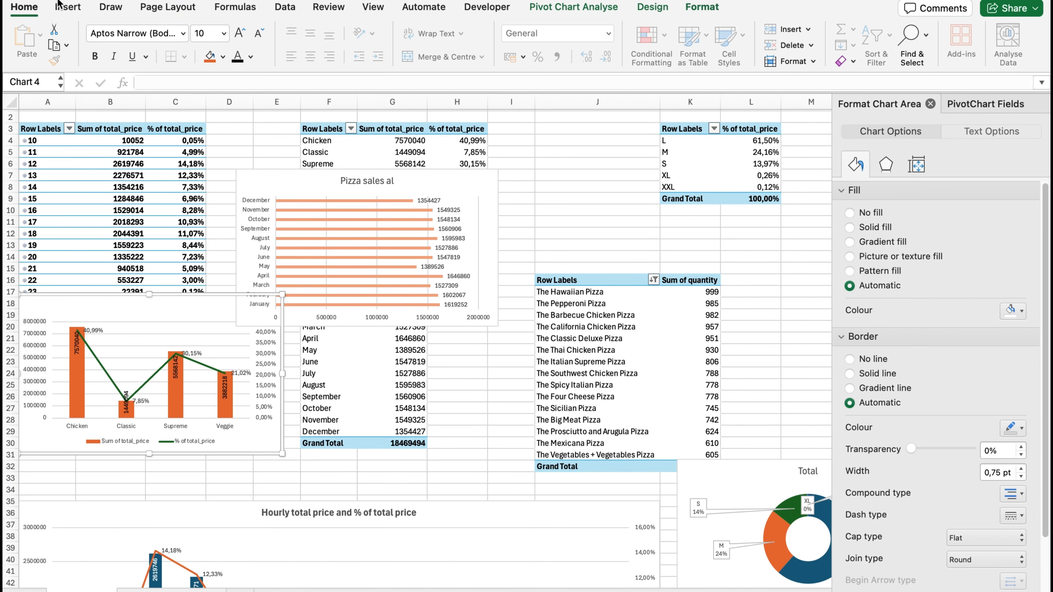
pyautogui.click(652, 7)
pyautogui.click(29, 35)
pyautogui.moveTo(79, 94)
pyautogui.click(219, 136)
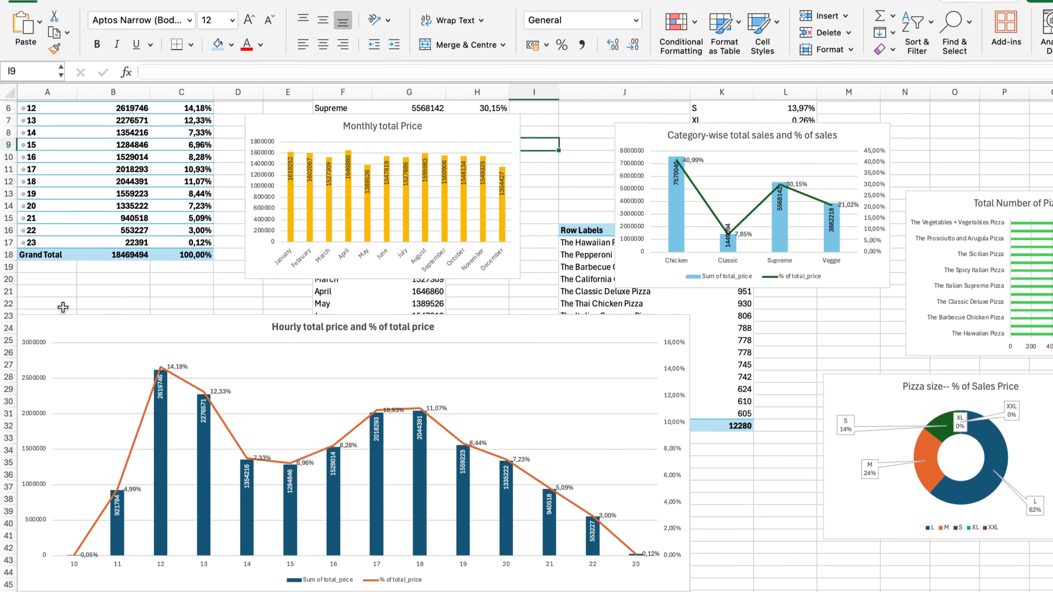
# Set the font colour of the column data labels in the hourly total price chart to black.
pyautogui.click(147, 332)
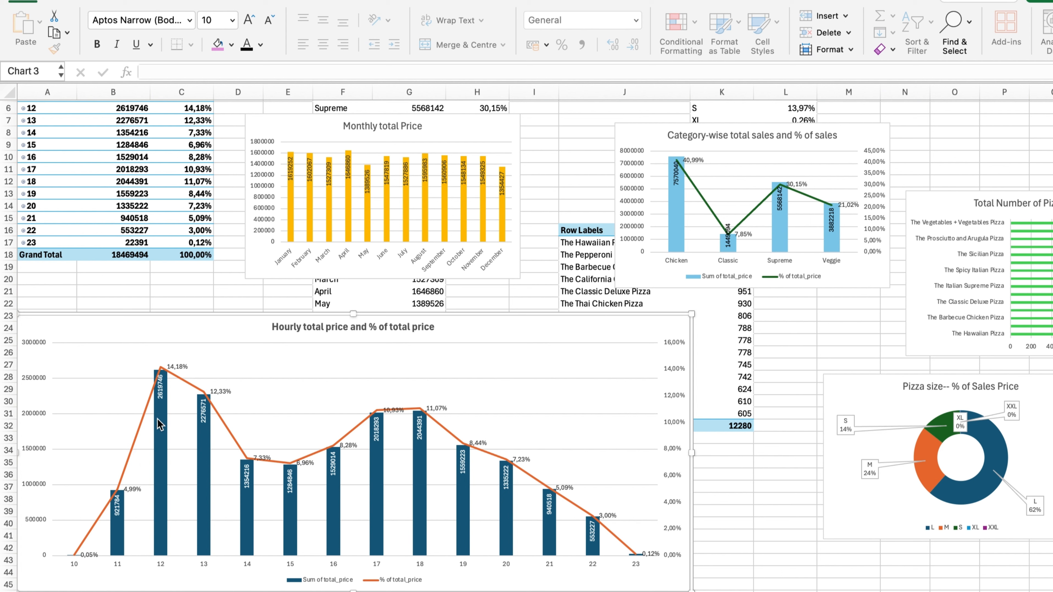
pyautogui.click(160, 392)
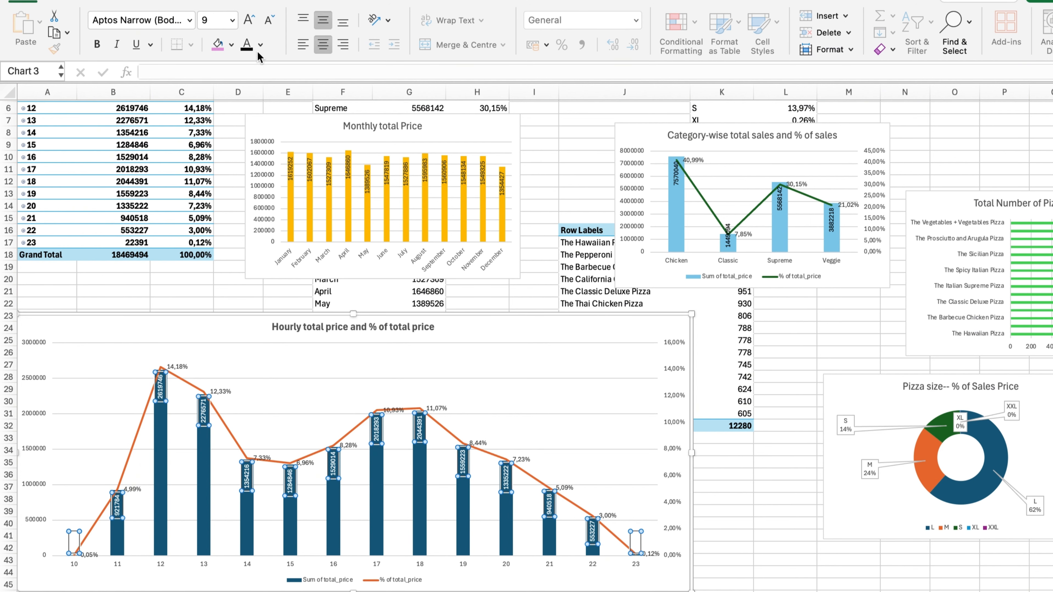
pyautogui.click(261, 44)
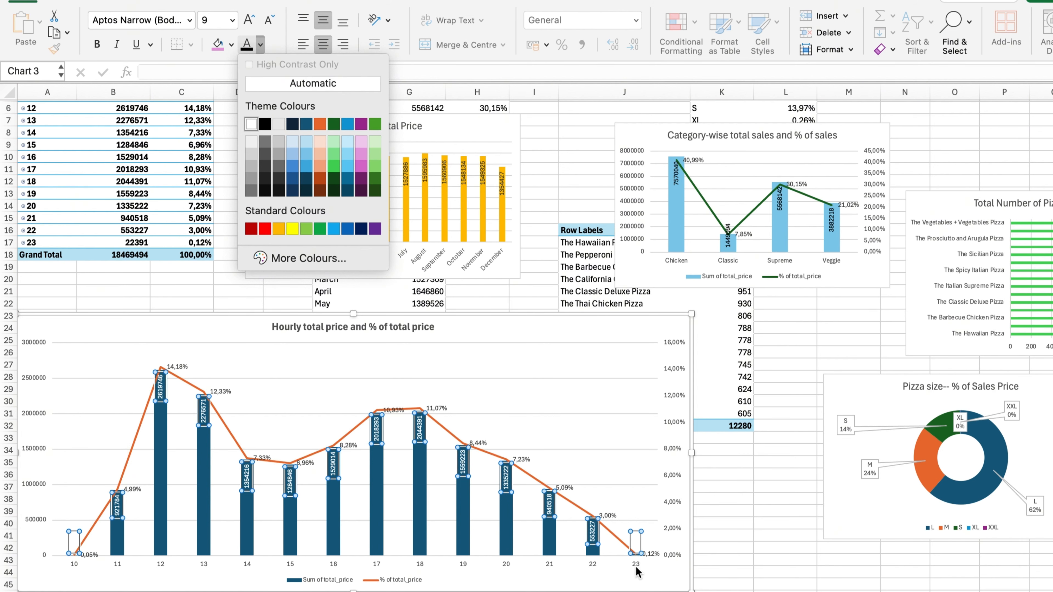
pyautogui.click(264, 124)
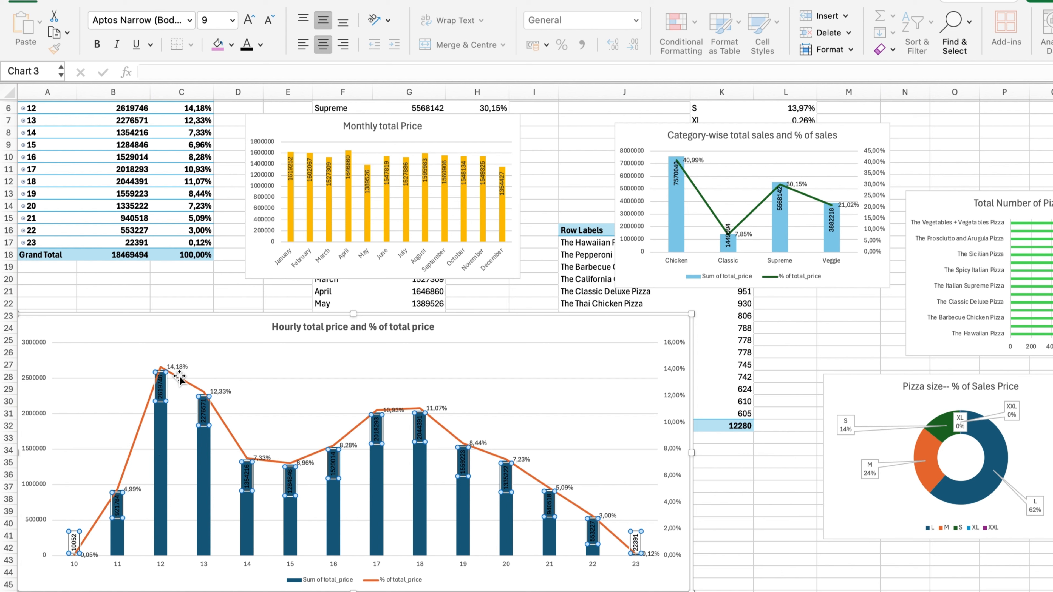
# Fill the total price columns of the hourly chart with a light purple theme colour.
pyautogui.click(162, 453)
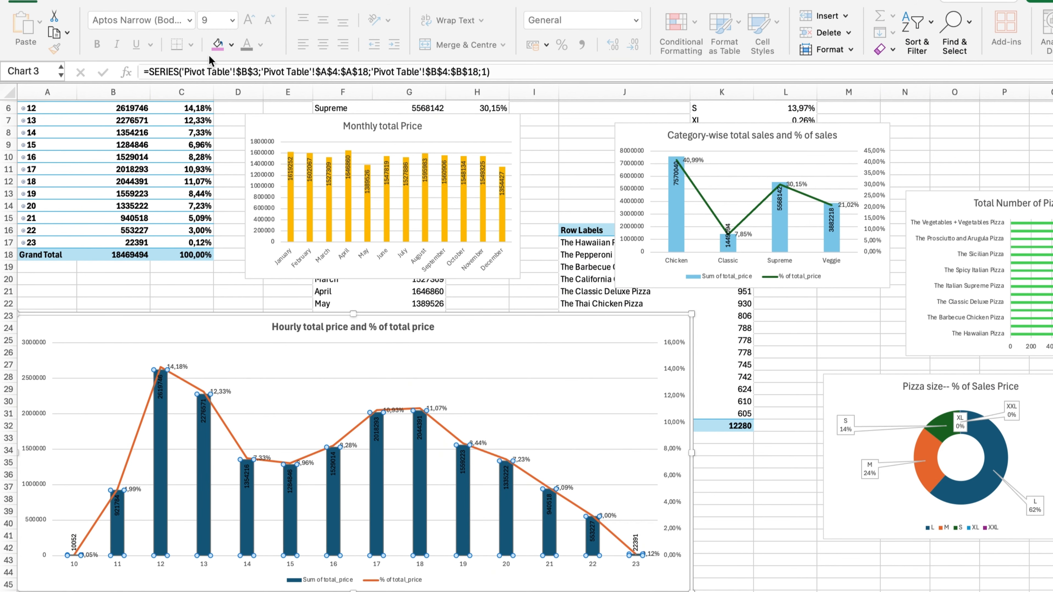
pyautogui.click(231, 44)
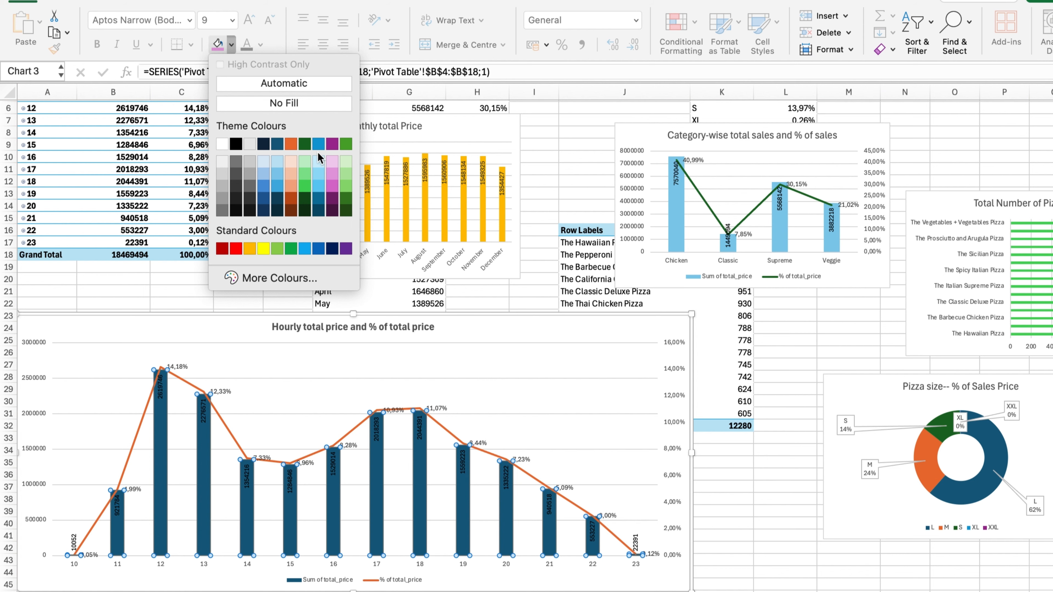
pyautogui.click(331, 178)
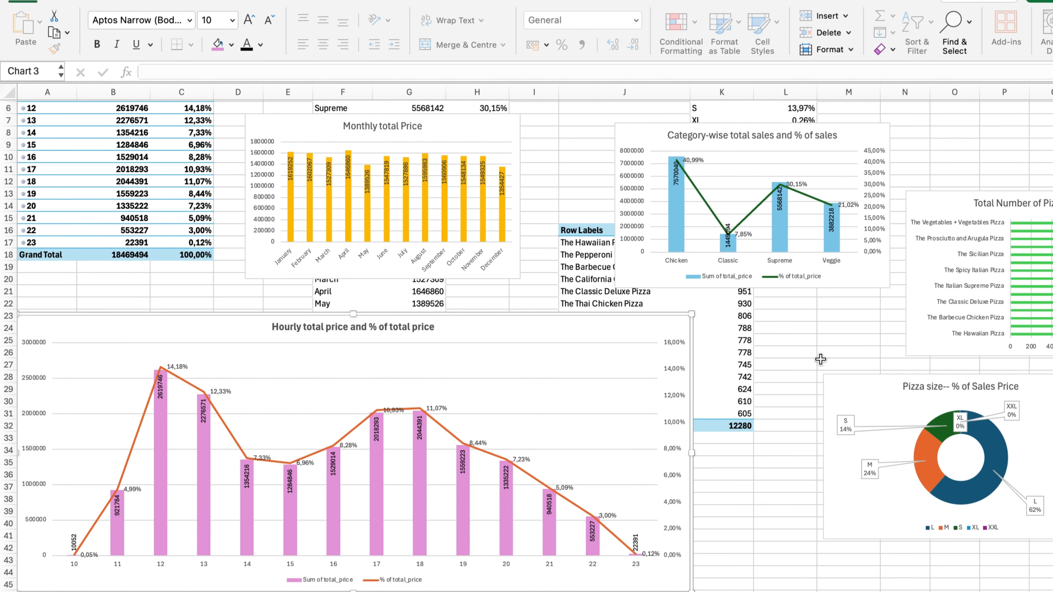
pyautogui.press('Escape')
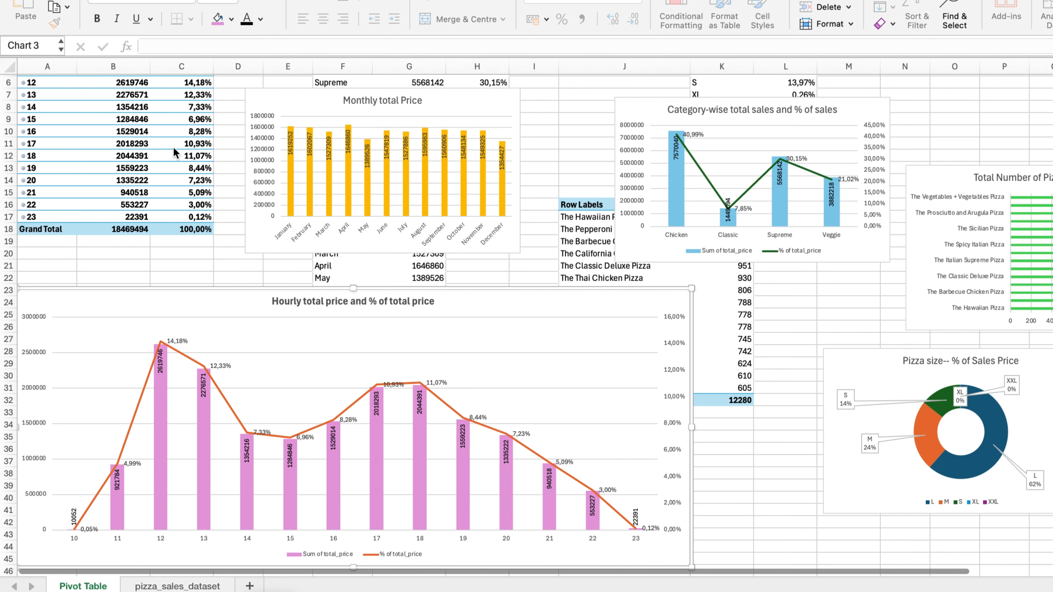
# Add a new worksheet and rename it "Dashboard".
pyautogui.click(250, 586)
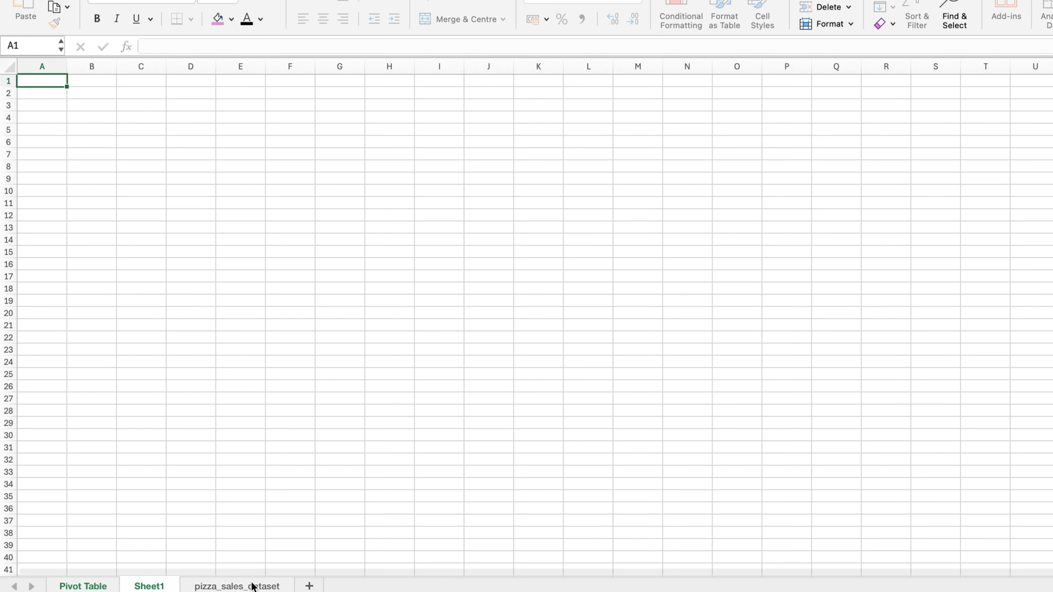
pyautogui.rightClick(143, 588)
pyautogui.click(190, 438)
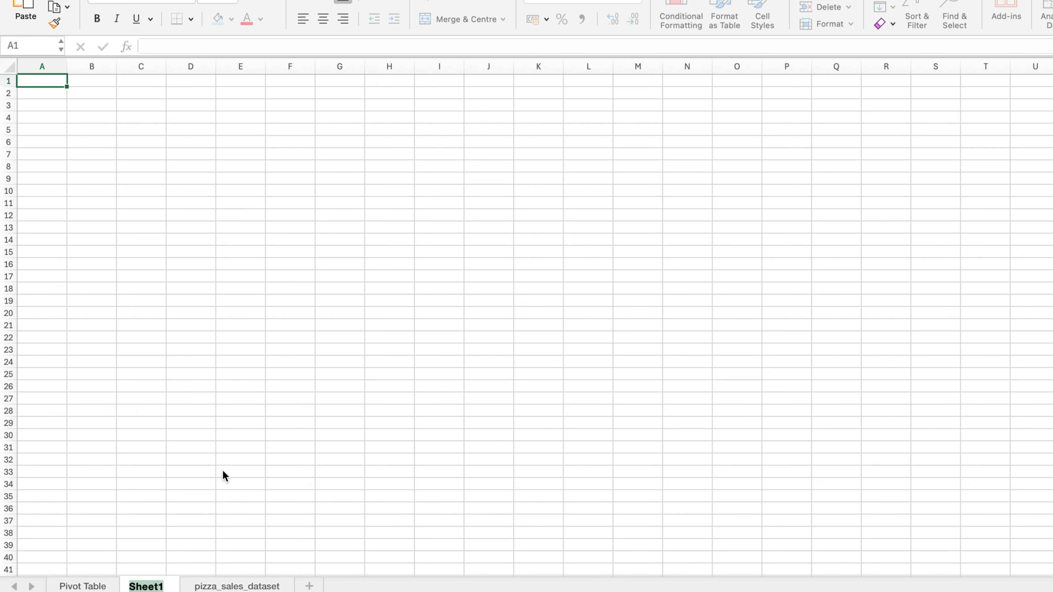
pyautogui.write('Dashboard')
pyautogui.press('Return')
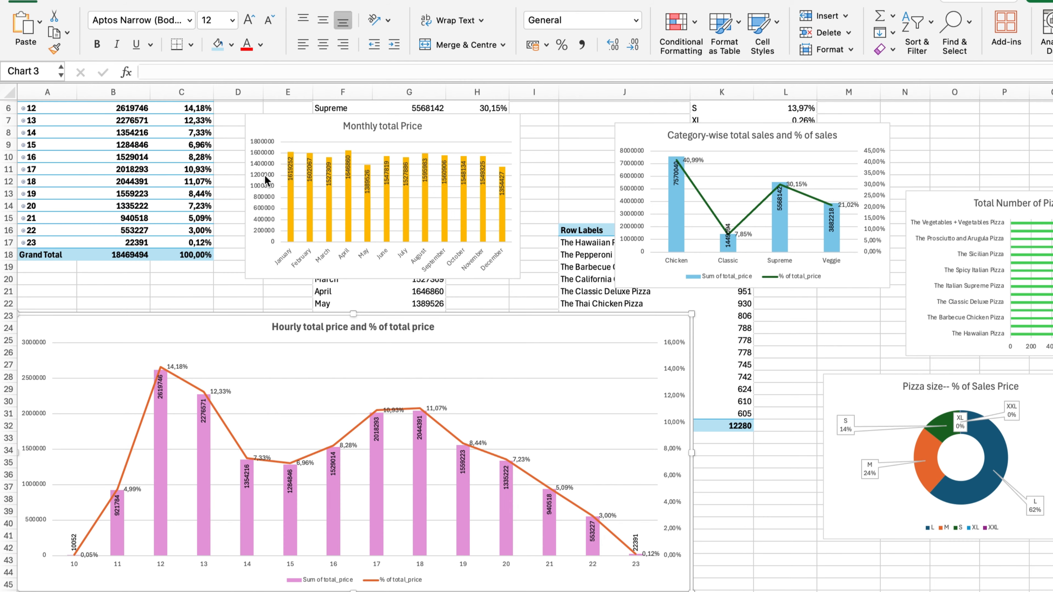
# Select the monthly, hourly, category, pizza size and total number of pizza charts together and cut them from the Pivot Table sheet.
pyautogui.click(290, 131)
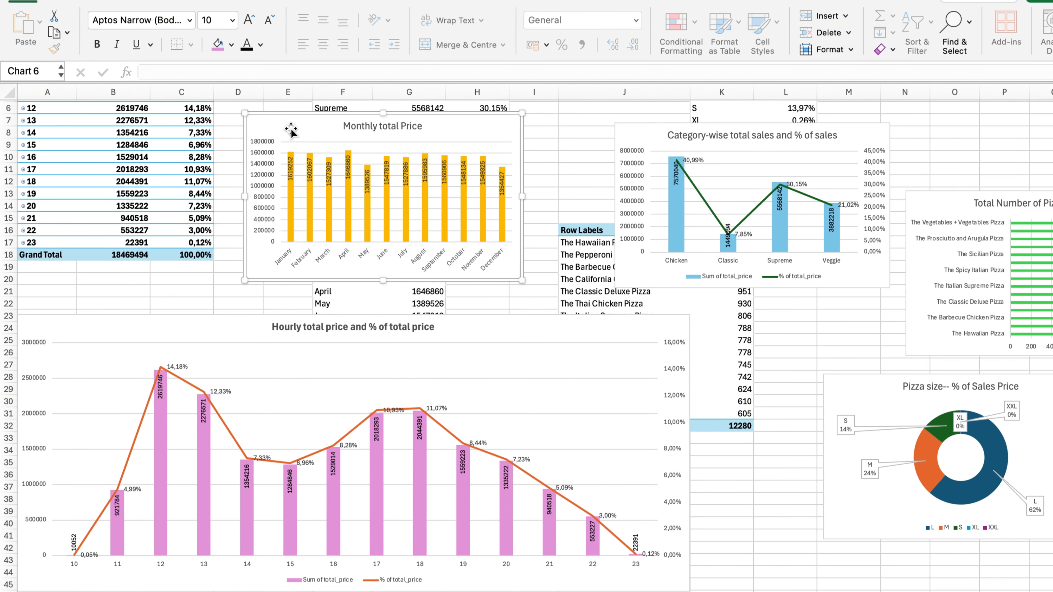
pyautogui.keyDown('ctrl'); pyautogui.click(211, 332); pyautogui.keyUp('ctrl')
pyautogui.keyDown('ctrl'); pyautogui.click(651, 135); pyautogui.keyUp('ctrl')
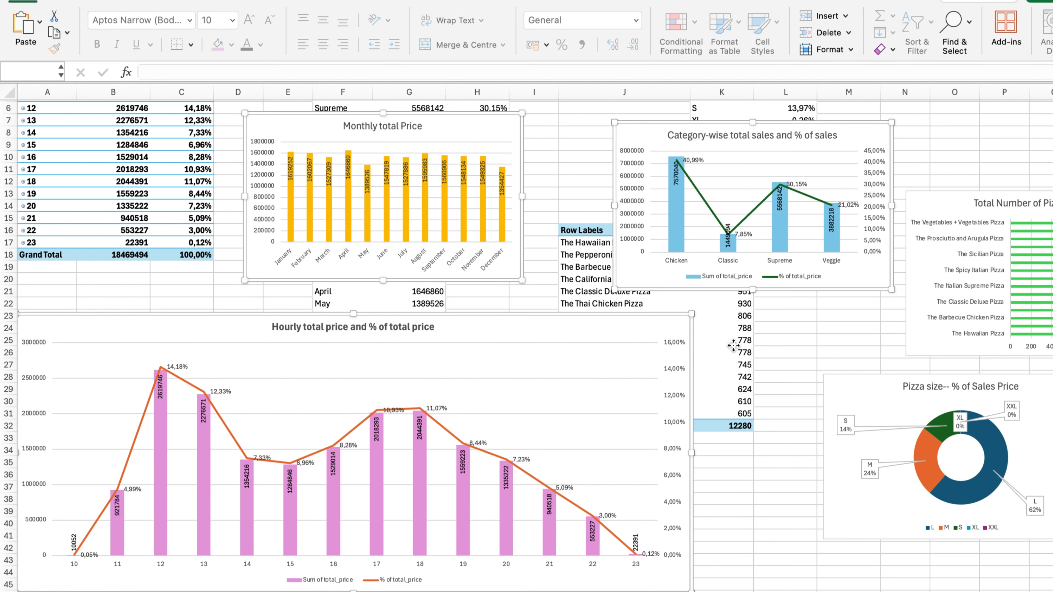
pyautogui.keyDown('ctrl'); pyautogui.click(858, 384); pyautogui.keyUp('ctrl')
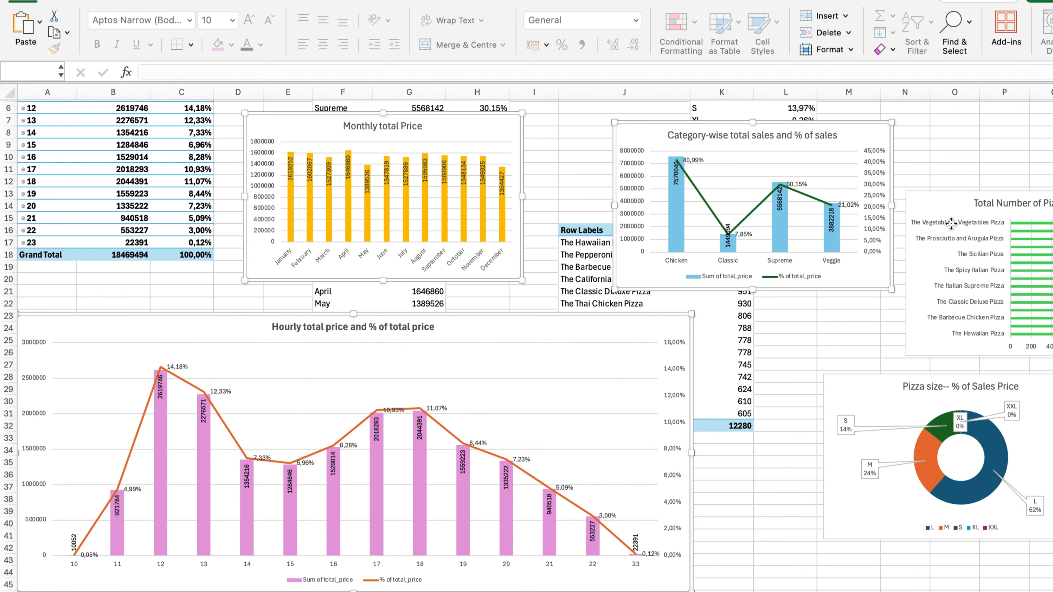
pyautogui.keyDown('ctrl'); pyautogui.click(944, 209); pyautogui.keyUp('ctrl')
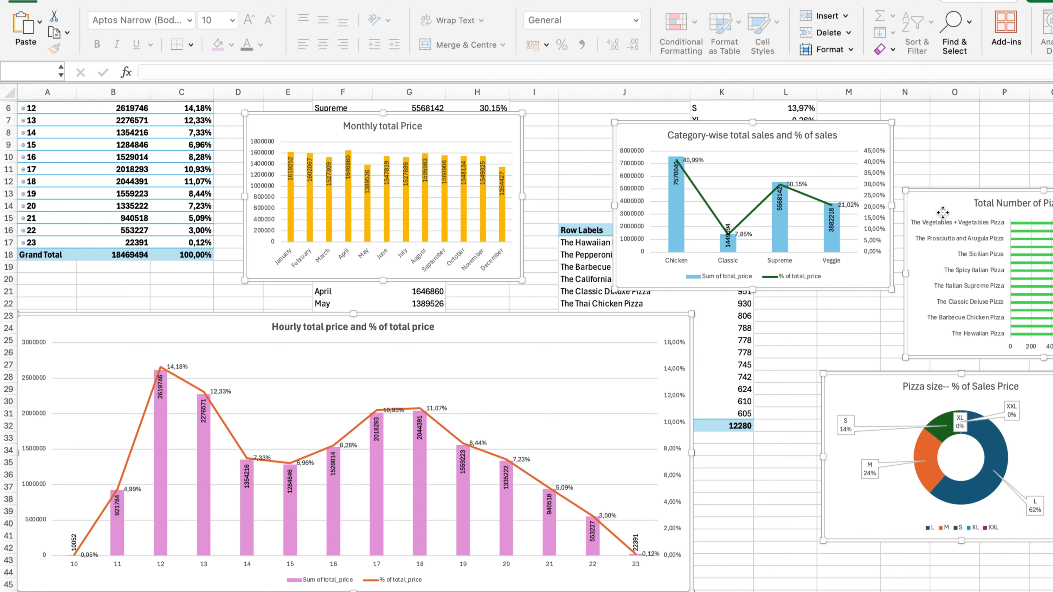
pyautogui.rightClick(949, 206)
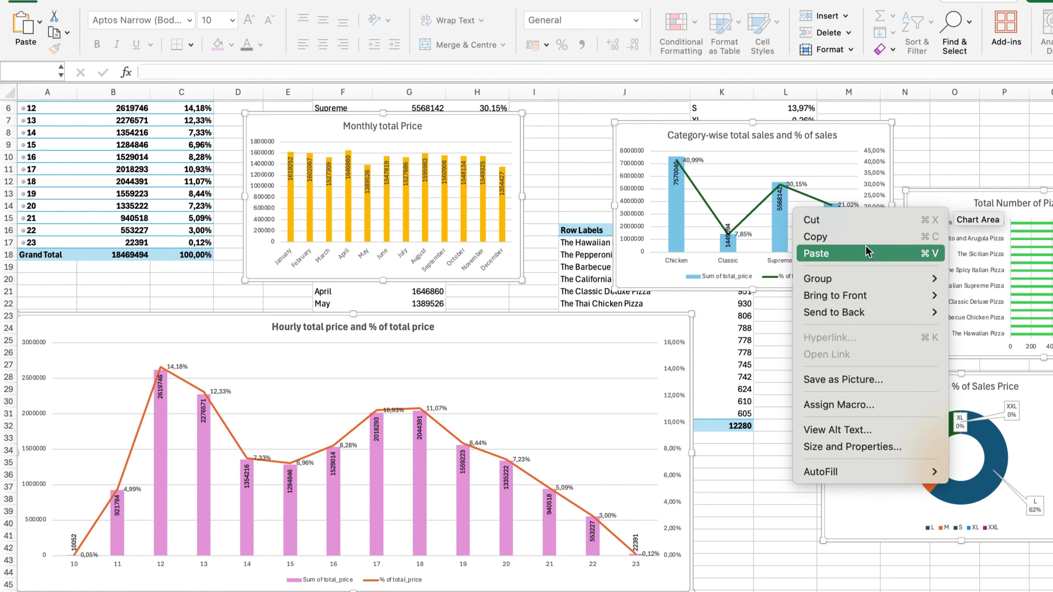
pyautogui.click(868, 221)
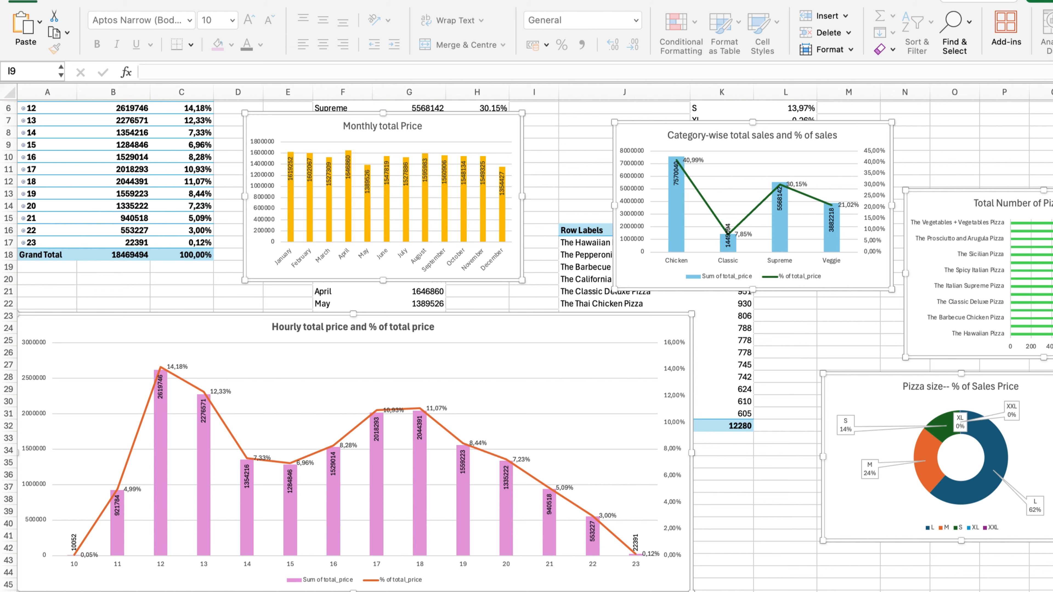
# Paste the five cut charts into the Dashboard sheet, clear of the empty area in columns A to R.
pyautogui.click(93, 585)
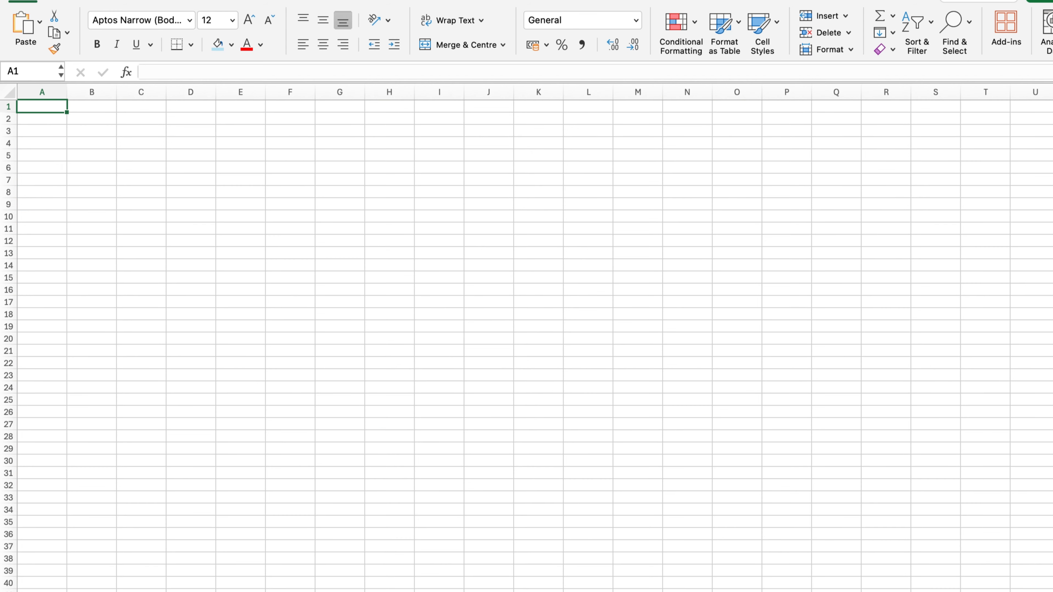
pyautogui.click(754, 414)
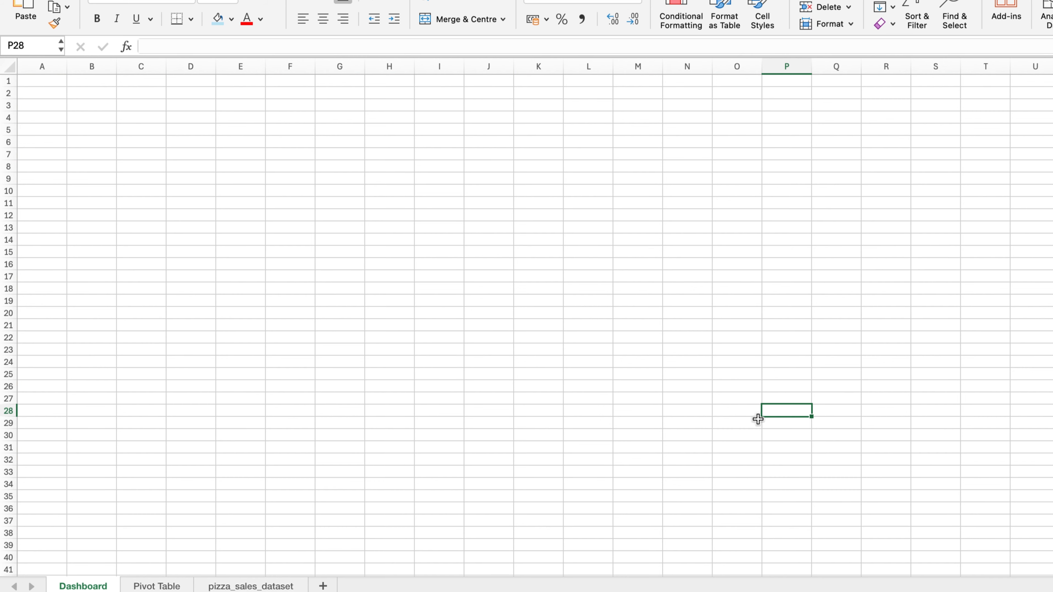
pyautogui.hotkey('ctrl', 'v')
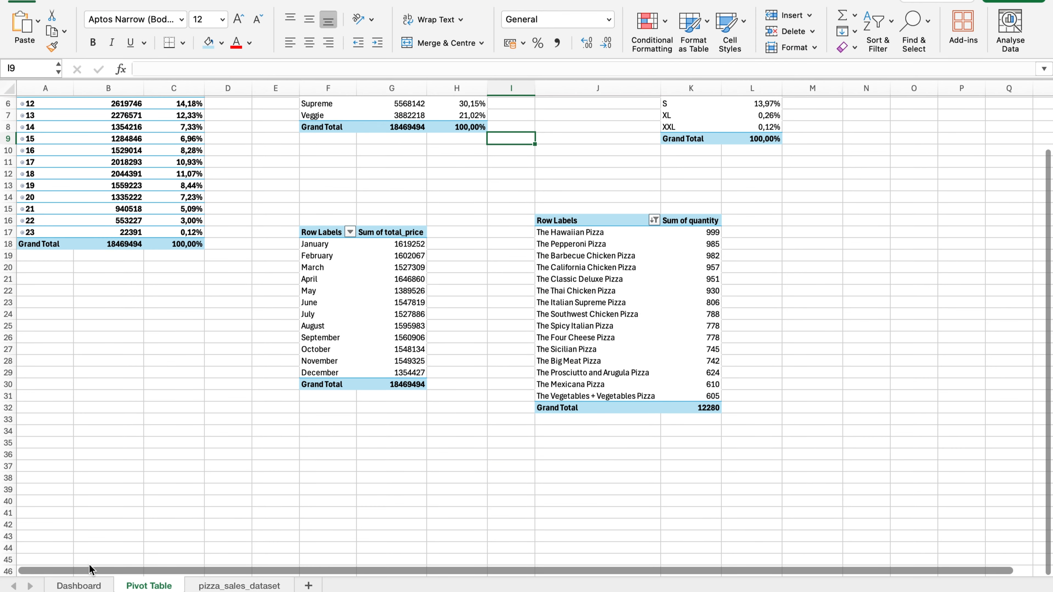
pyautogui.click(79, 585)
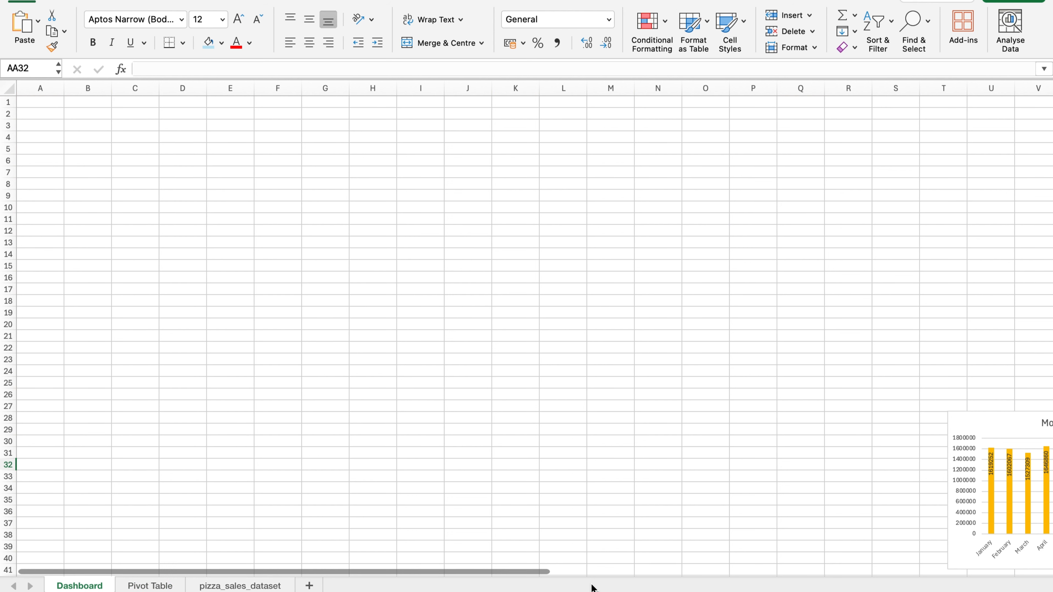
# Fill the range A1:R40 on the Dashboard sheet with light grey.
pyautogui.moveTo(325, 572)
pyautogui.mouseDown()
pyautogui.moveTo(675, 555)
pyautogui.moveTo(322, 556)
pyautogui.mouseUp()
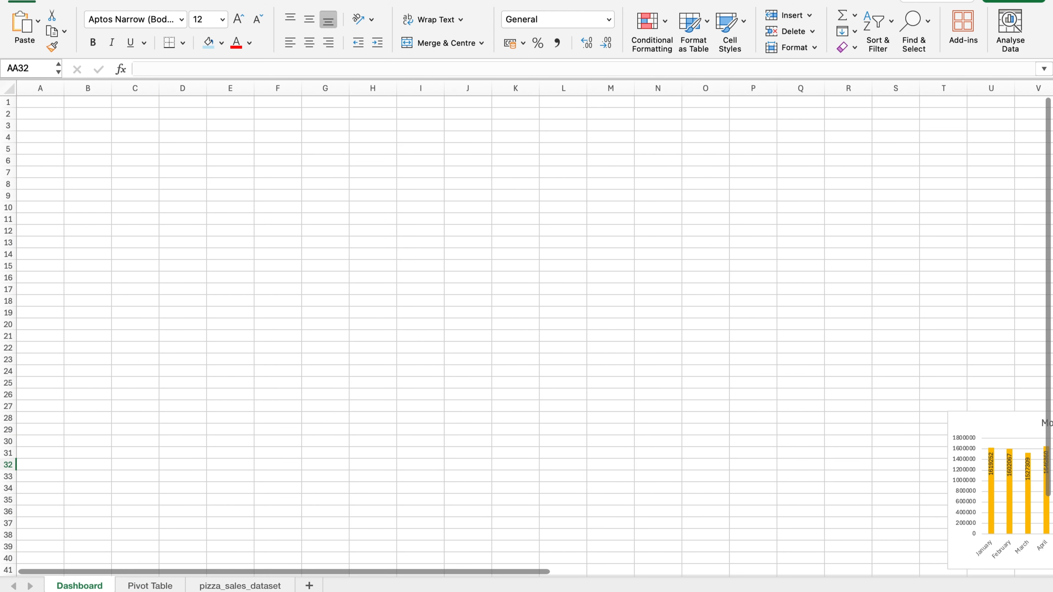
pyautogui.scroll(-3, 89, 529)
pyautogui.scroll(3, 97, 482)
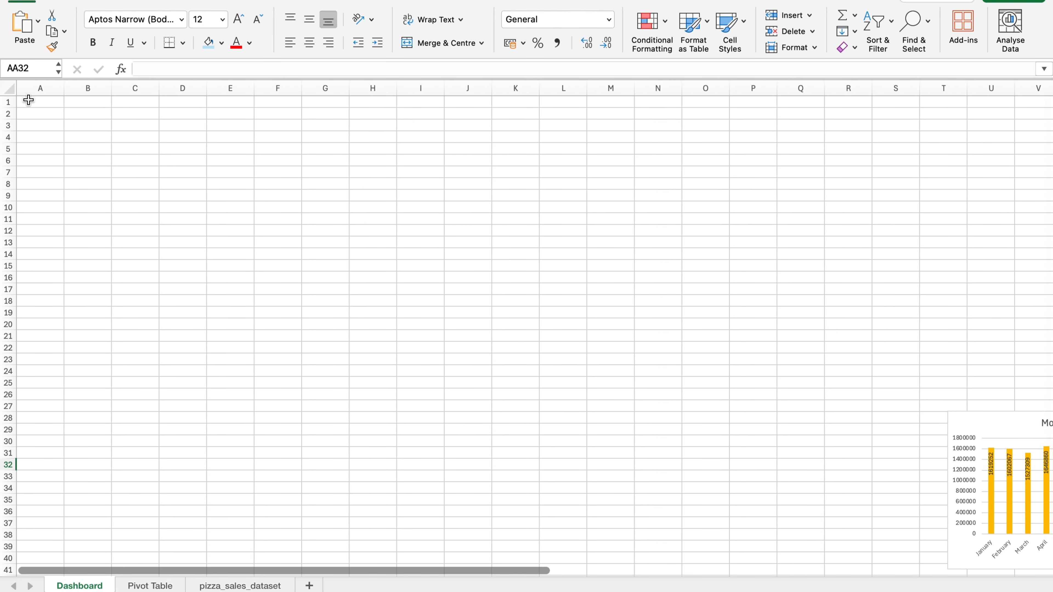
pyautogui.moveTo(28, 101); pyautogui.dragTo(840, 555)
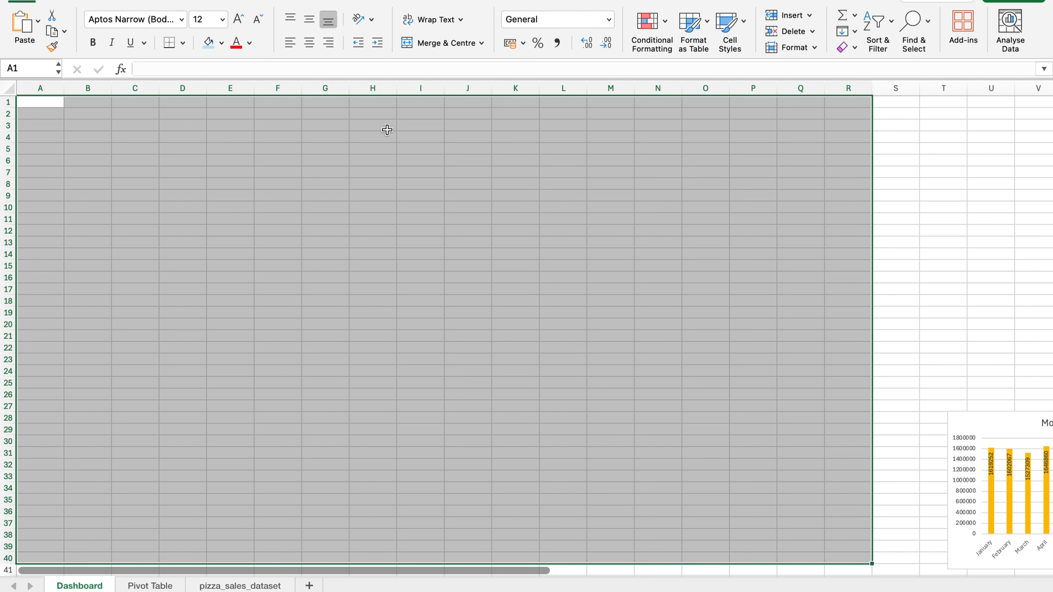
pyautogui.click(219, 43)
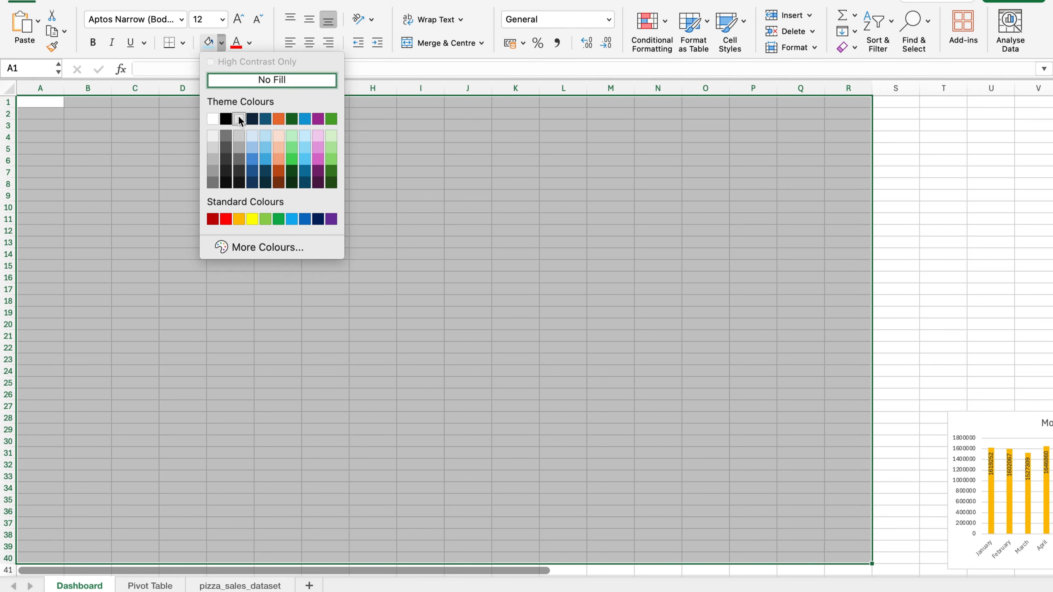
pyautogui.click(238, 118)
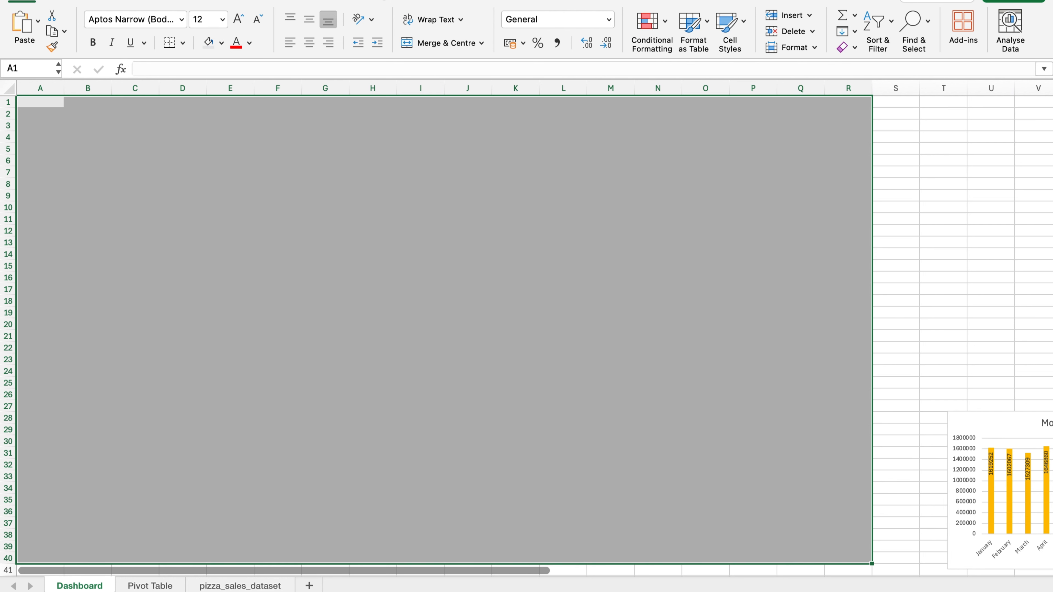
# Hide the gridlines on the Dashboard sheet and deselect the grey range.
pyautogui.click(373, 1)
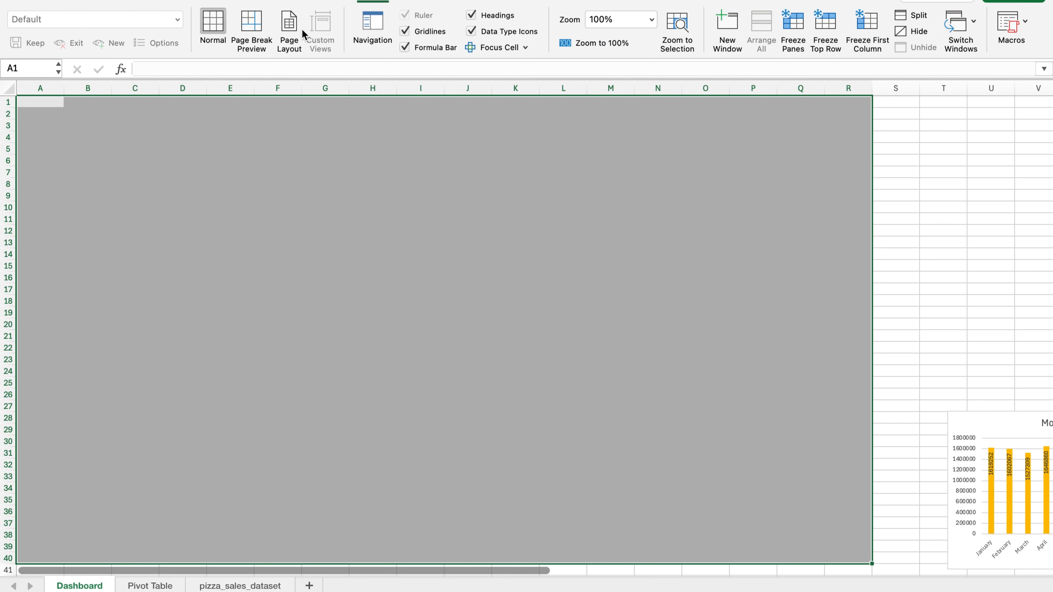
pyautogui.click(404, 32)
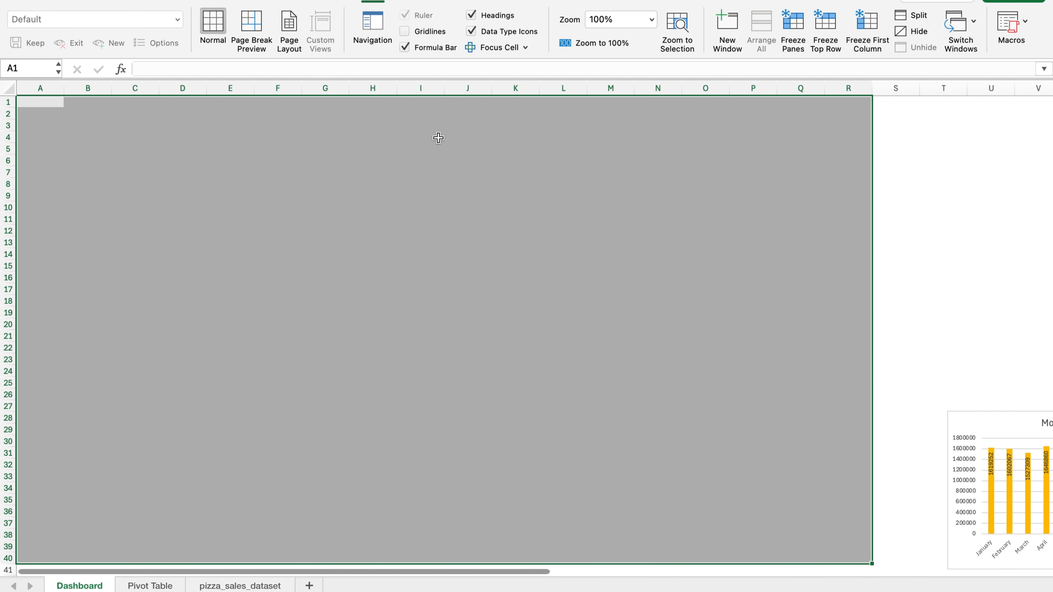
pyautogui.click(930, 135)
pyautogui.click(331, 224)
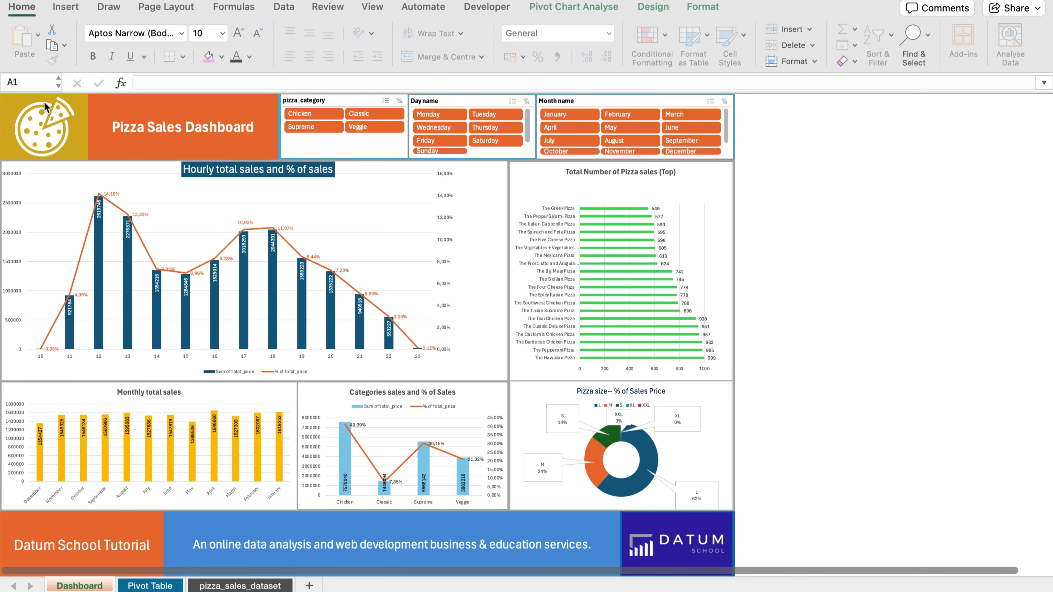
# Examine the finished example dashboard's logo and title header, slicers, footer text and company logo as a layout reference.
pyautogui.click(5, 131)
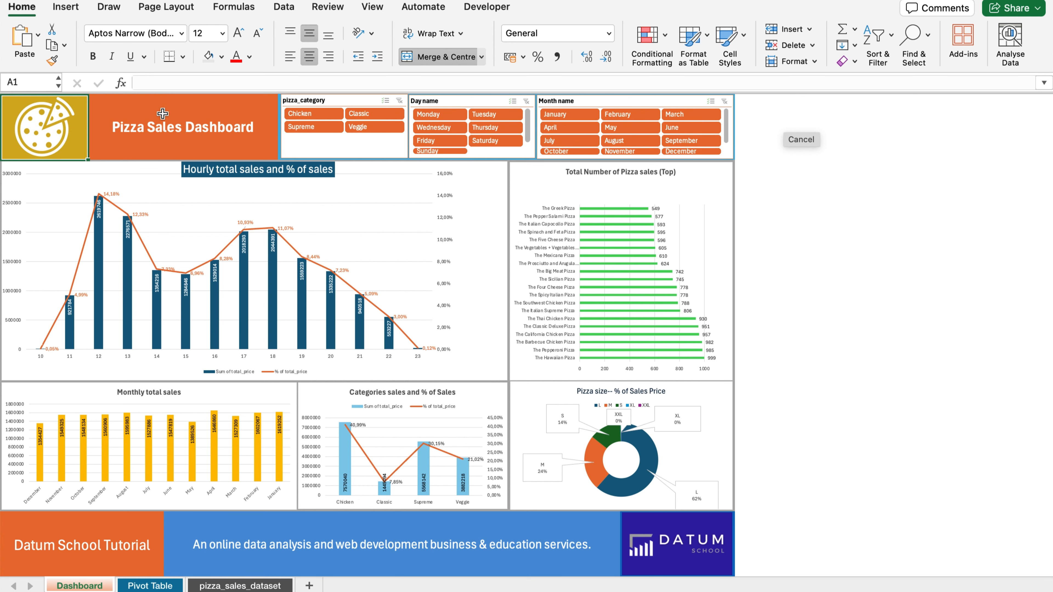
pyautogui.click(327, 126)
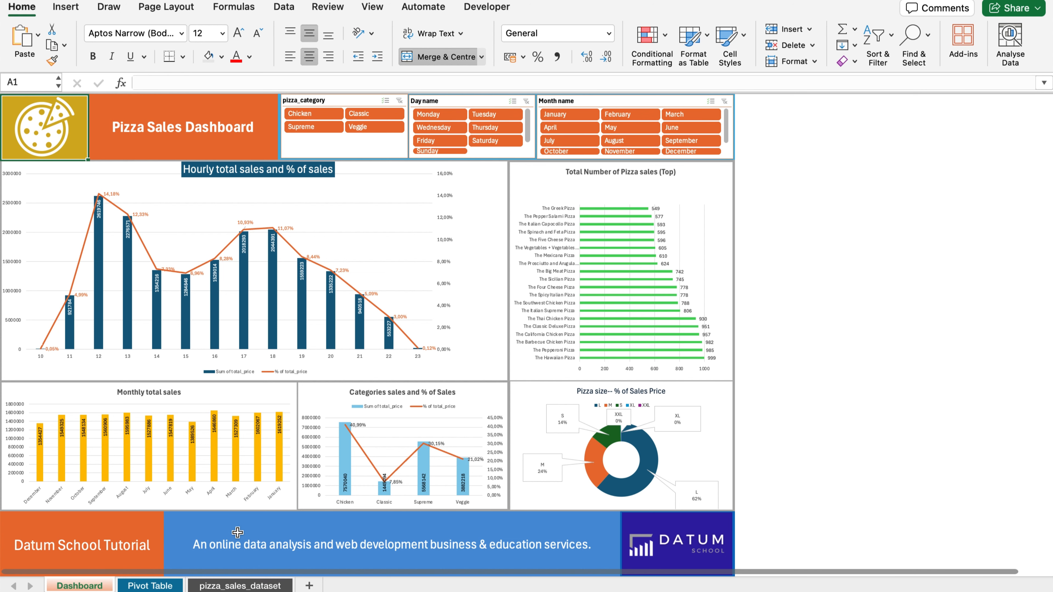
pyautogui.click(361, 536)
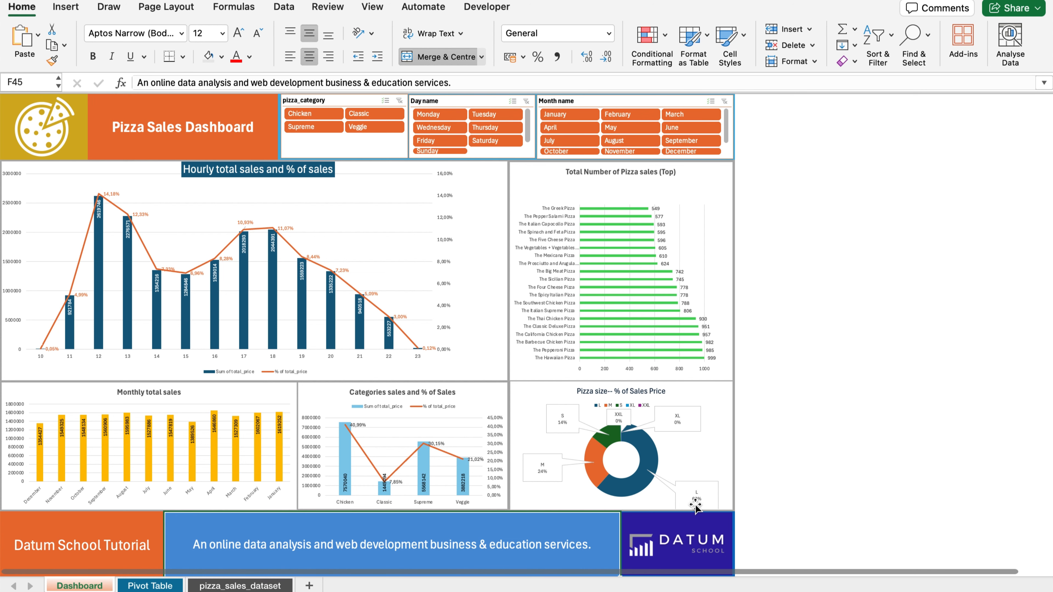
pyautogui.click(724, 523)
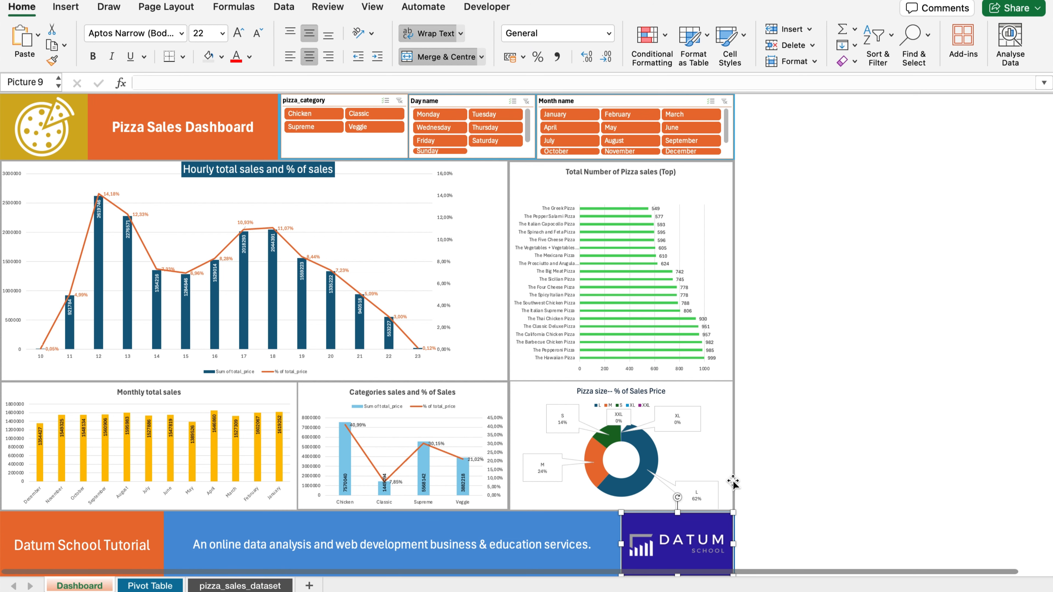
pyautogui.click(849, 431)
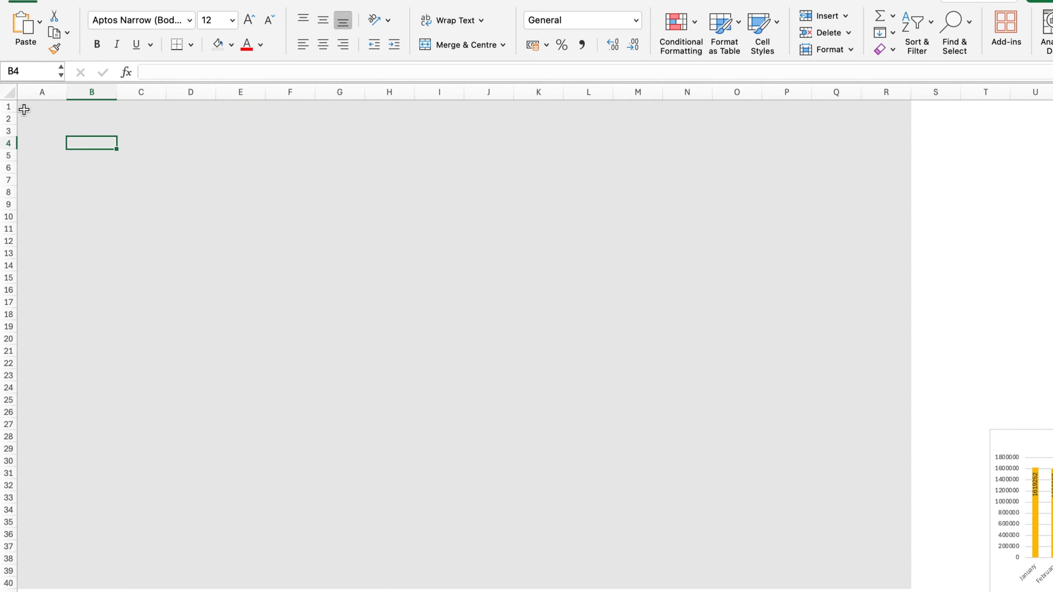
pyautogui.moveTo(24, 109); pyautogui.dragTo(906, 165)
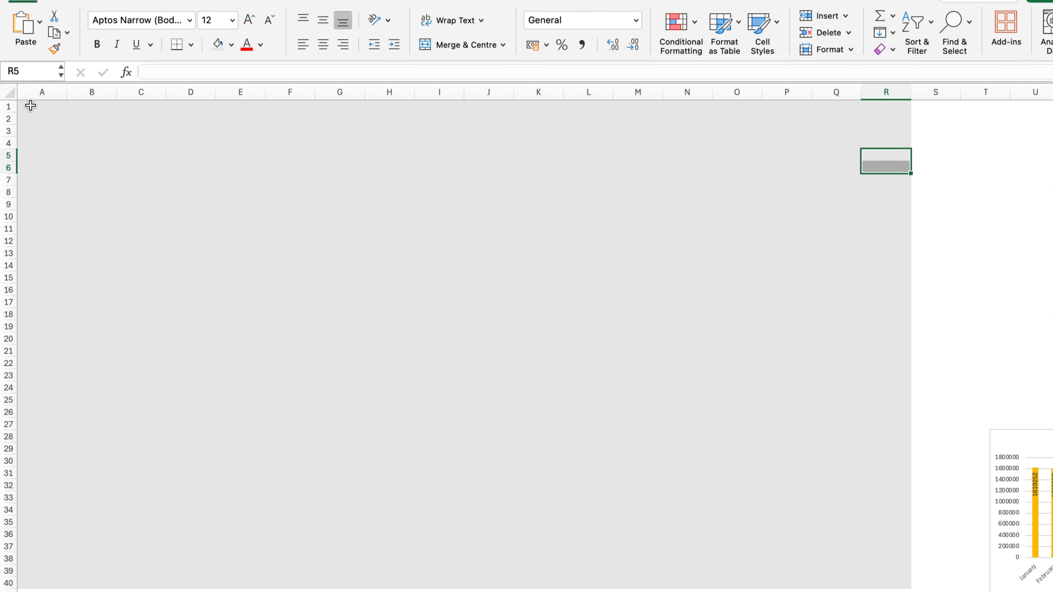
pyautogui.moveTo(30, 105); pyautogui.dragTo(891, 179)
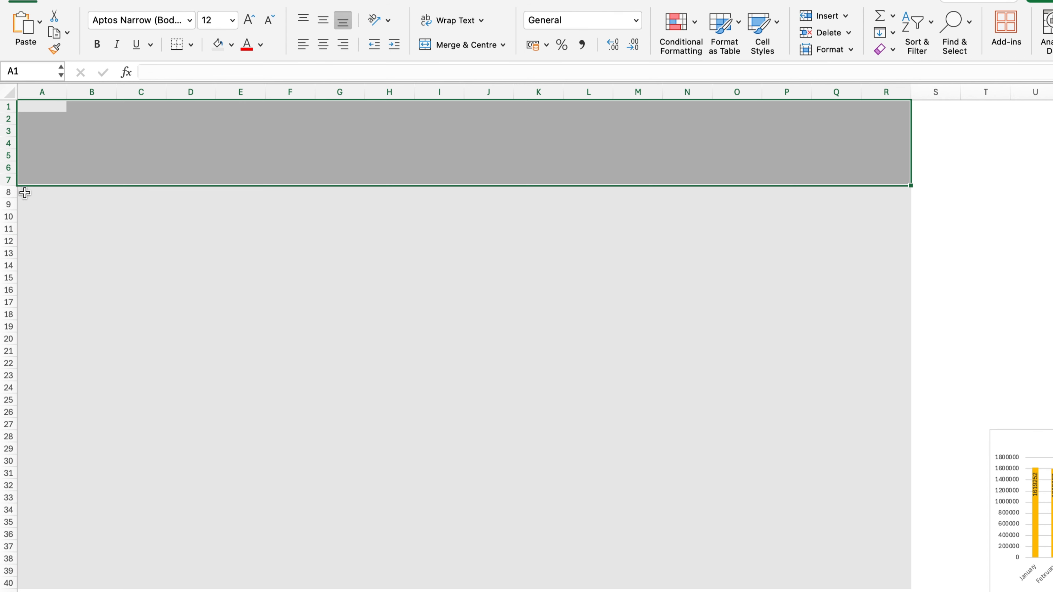
pyautogui.moveTo(24, 192); pyautogui.dragTo(892, 527)
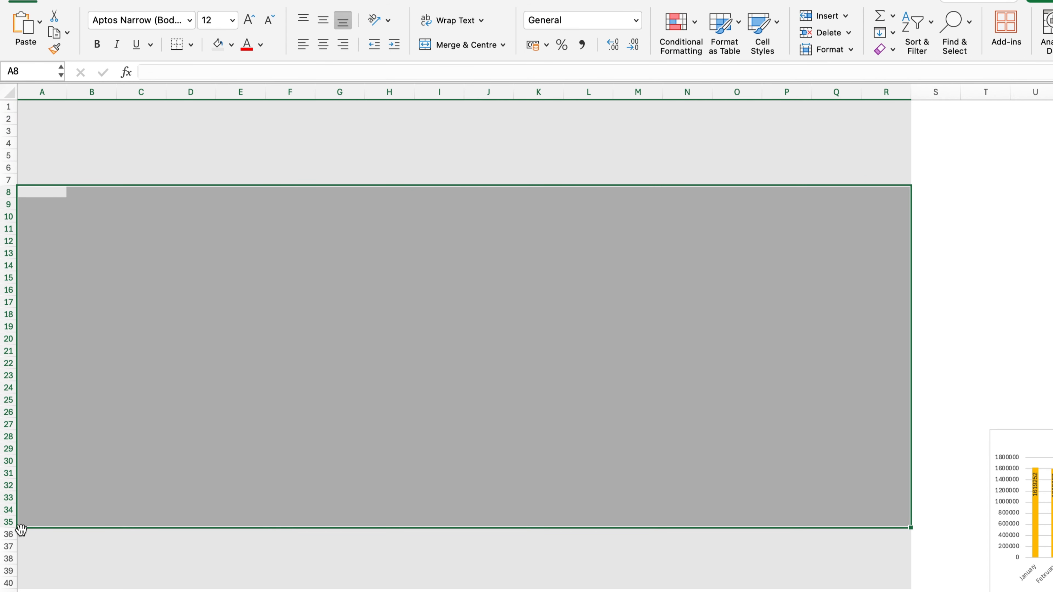
pyautogui.moveTo(21, 528); pyautogui.dragTo(898, 580)
# Fill the merged cell A1:C6 in the Dashboard sheet's header with a light orange theme colour.
pyautogui.click(97, 131)
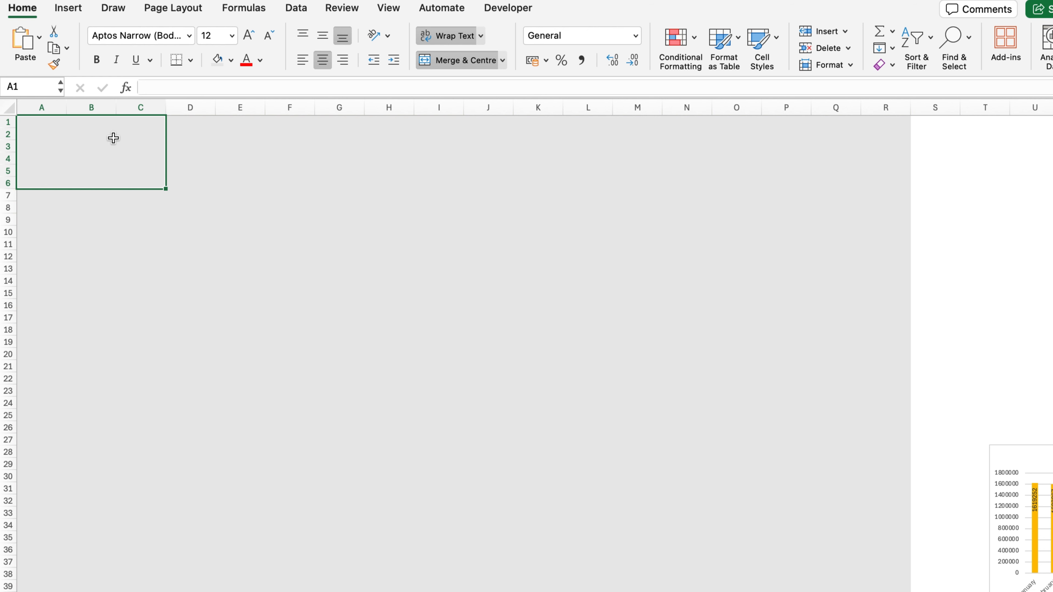
pyautogui.click(230, 61)
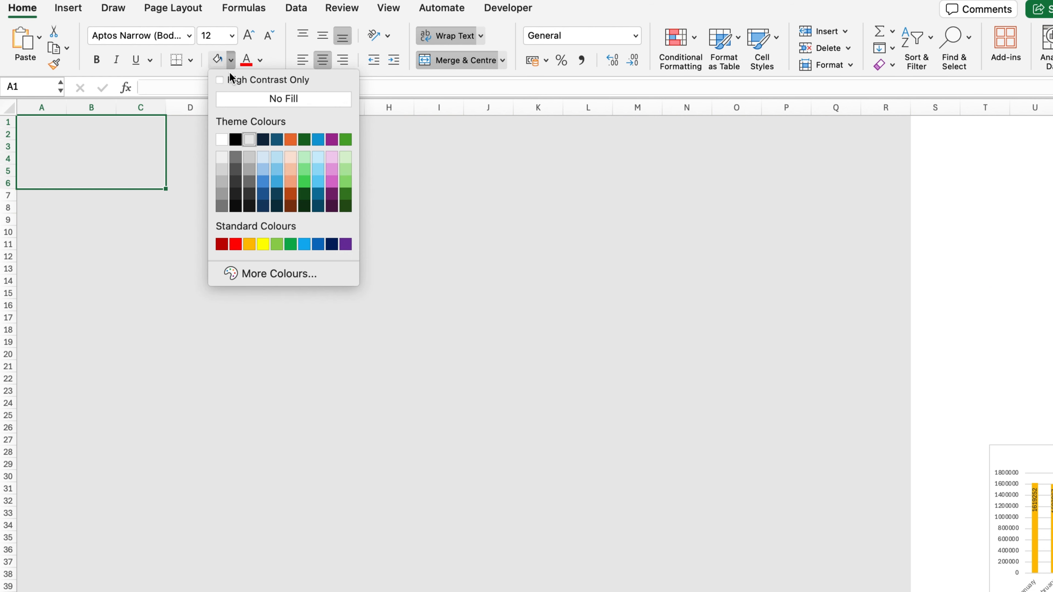
pyautogui.click(290, 181)
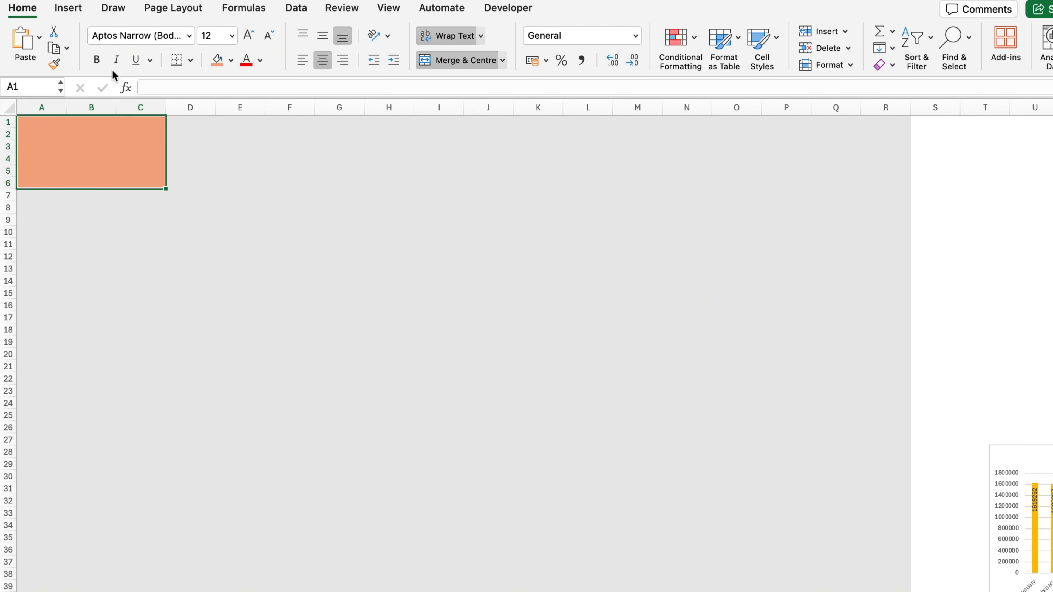
# Start inserting the logo picture over the orange merged cell A1:C6 in the dashboard header.
pyautogui.click(69, 12)
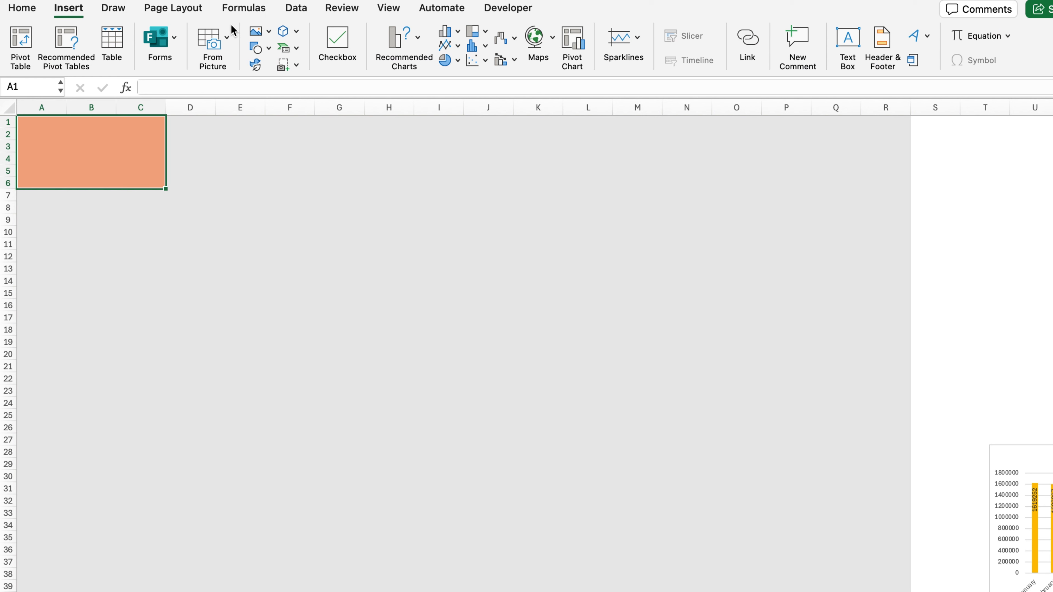